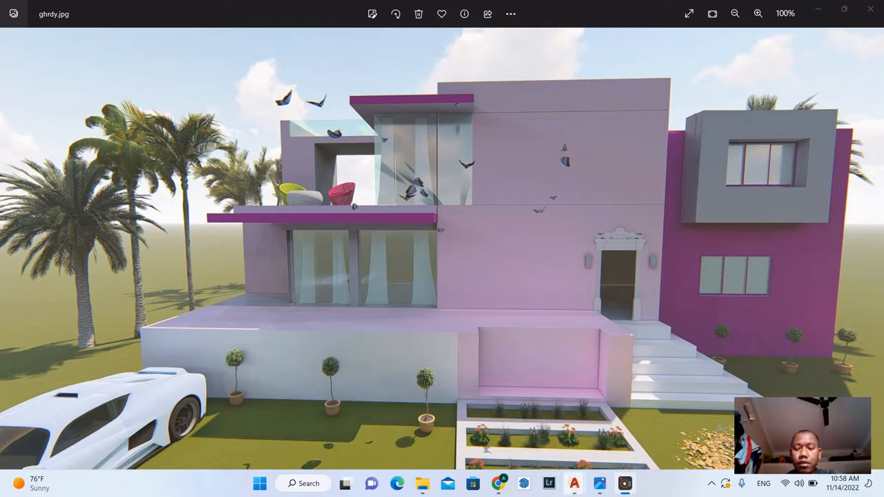
Step: Switch to the course.dwg drawing in AutoCAD and examine the ground floor plan's rooms, staircase and dimensions
mouse_move(573, 483)
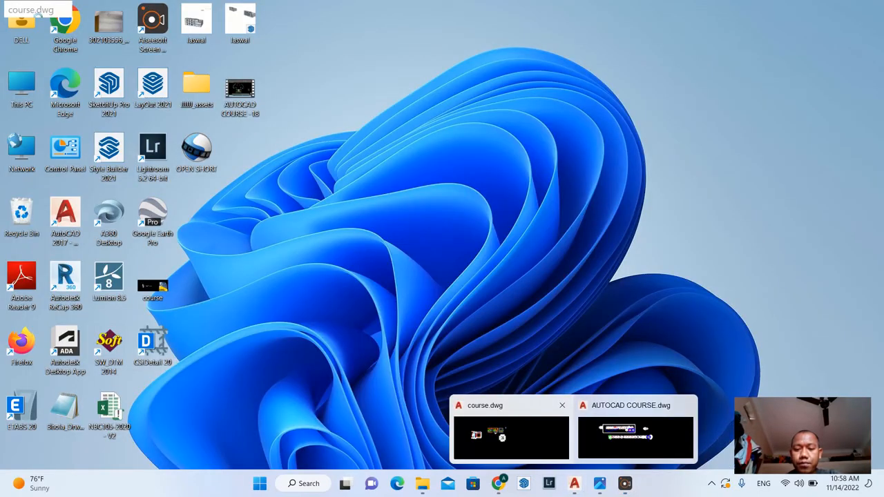
left_click(510, 435)
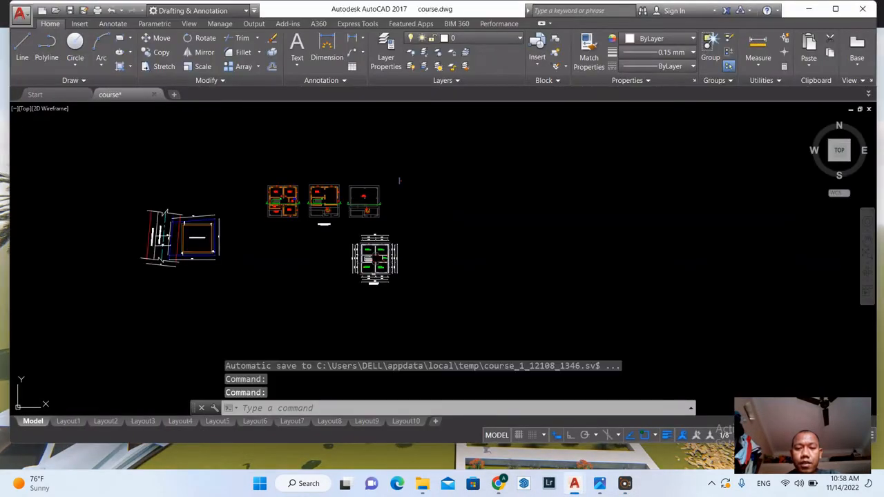
scroll(380, 276, "up", 7)
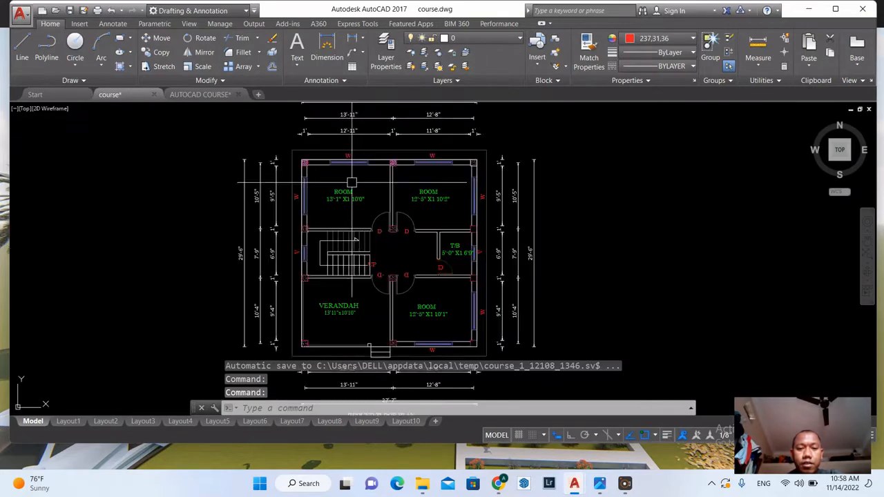
scroll(420, 230, "down", 3)
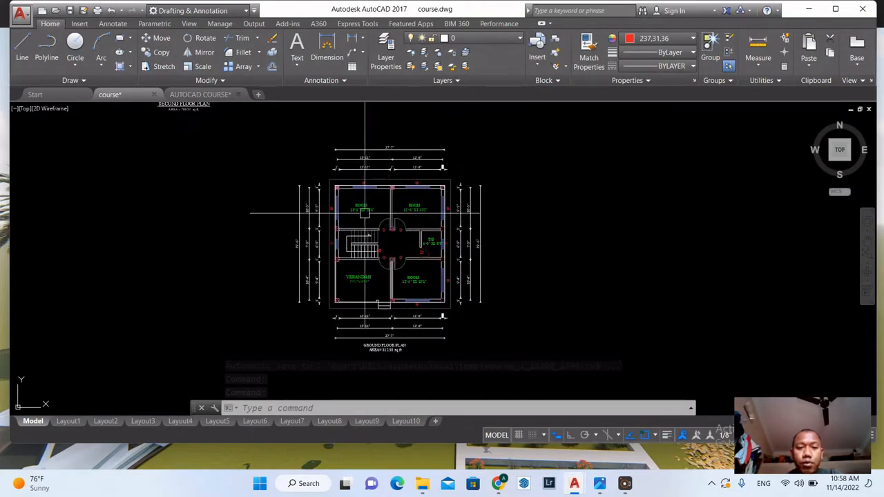
scroll(365, 213, "up", 2)
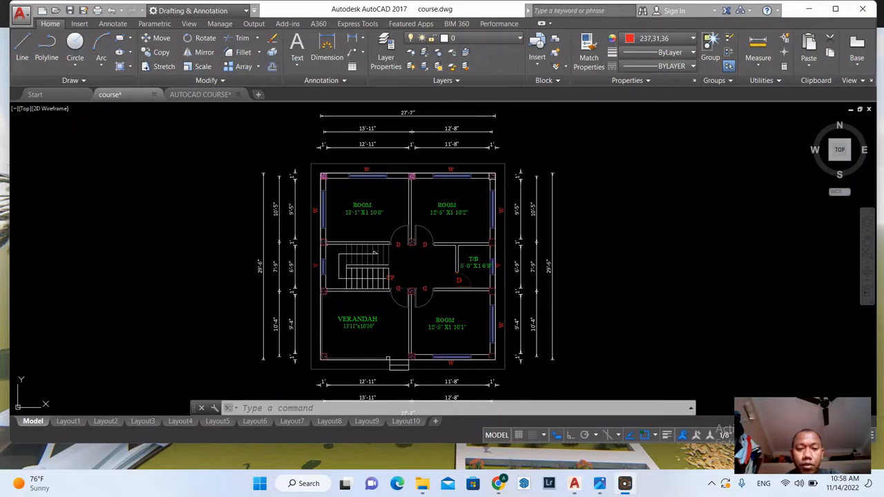
scroll(366, 249, "down", 4)
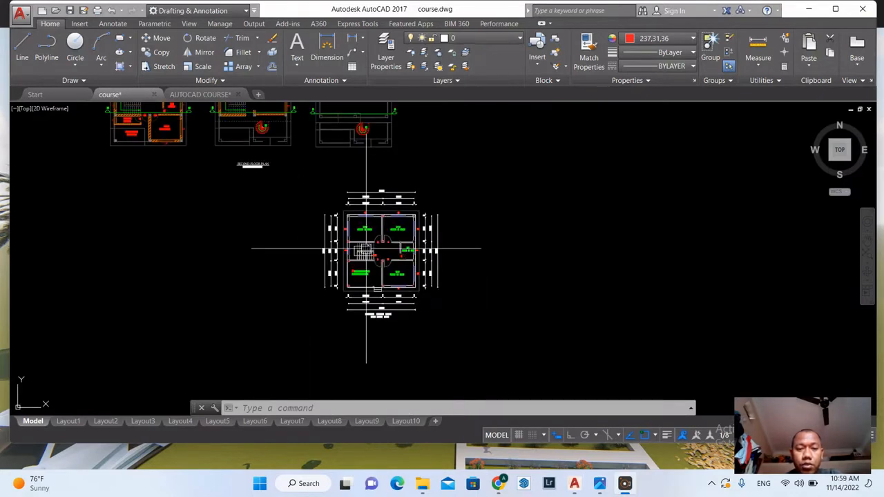
scroll(376, 237, "down", 2)
scroll(356, 257, "up", 2)
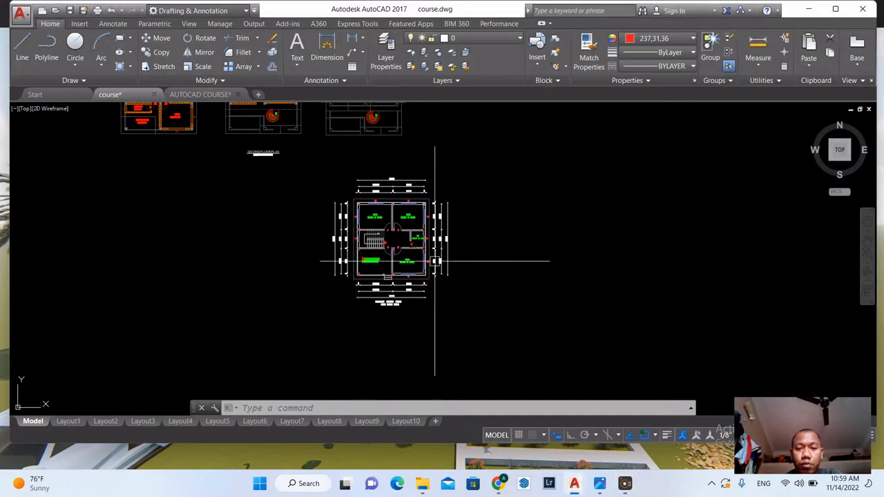
scroll(366, 202, "up", 2)
scroll(395, 279, "up", 2)
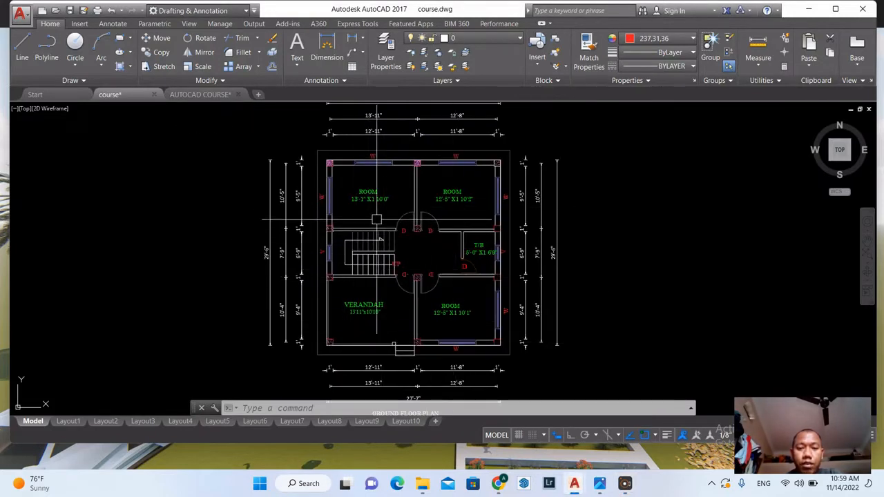
scroll(435, 277, "down", 3)
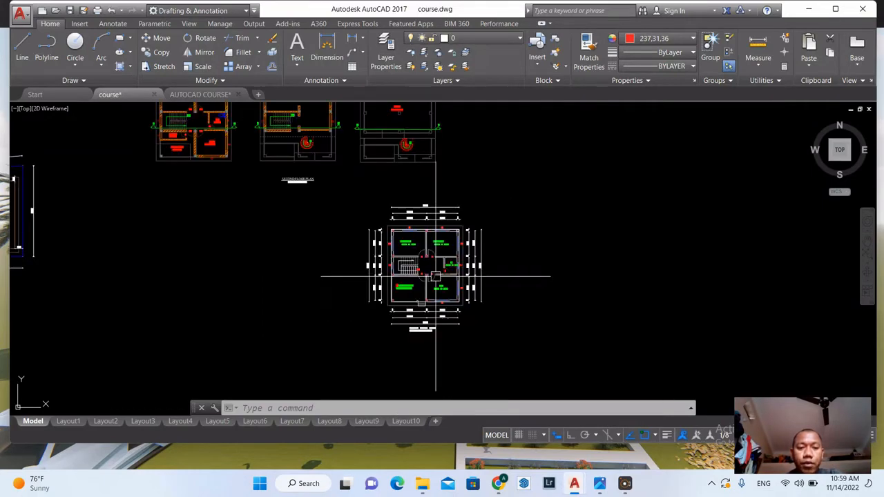
scroll(435, 276, "down", 1)
Step: Compare the room layouts of the upper floor plans and the open terrace plan with the ground floor plan
scroll(267, 180, "up", 4)
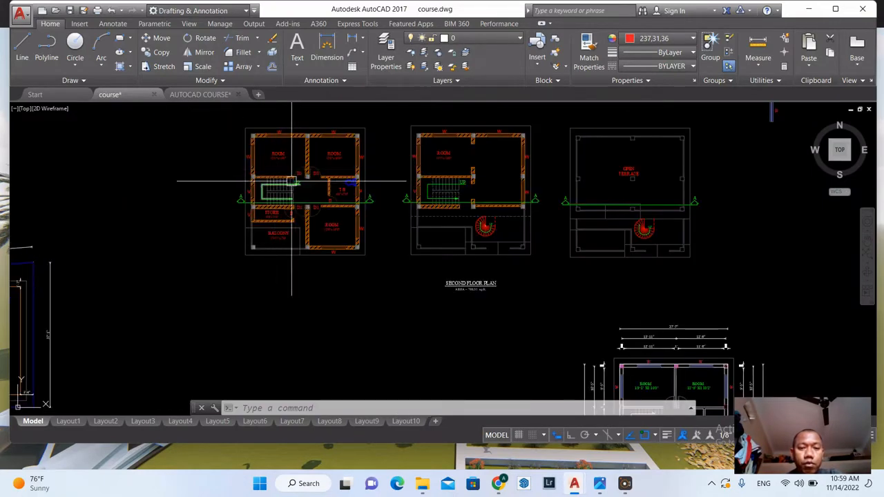
scroll(271, 142, "up", 2)
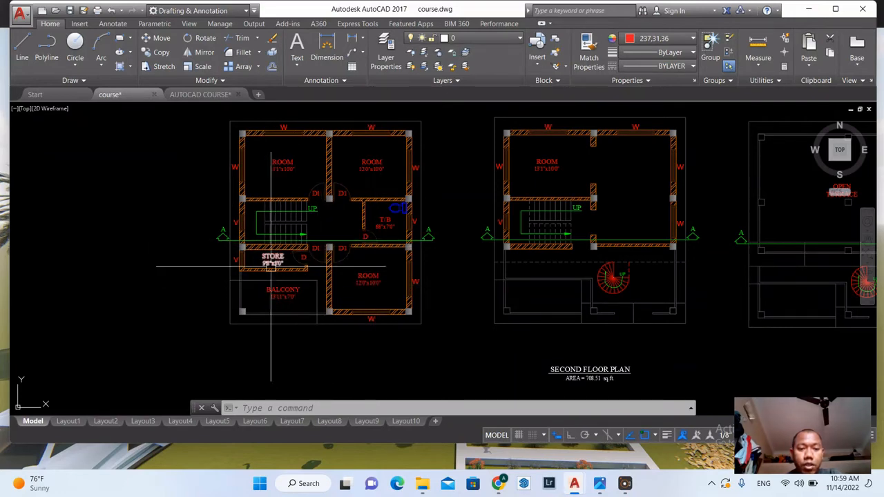
scroll(252, 197, "down", 4)
scroll(453, 358, "down", 2)
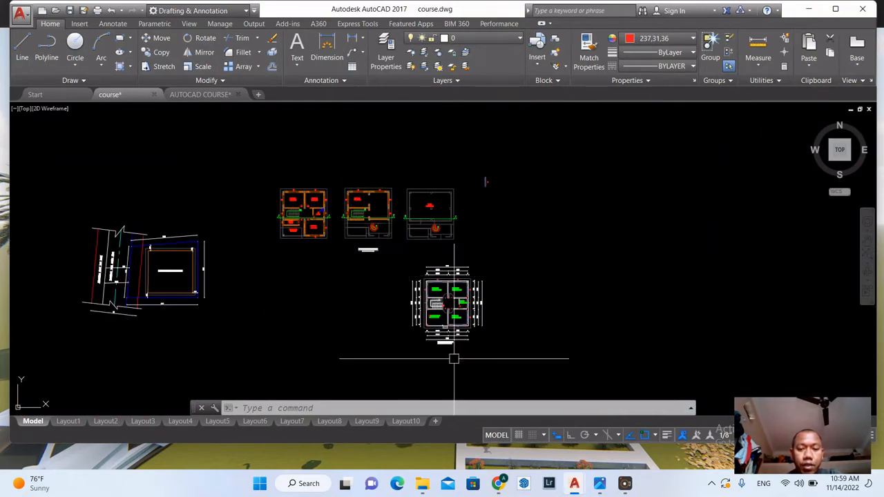
scroll(448, 318, "up", 5)
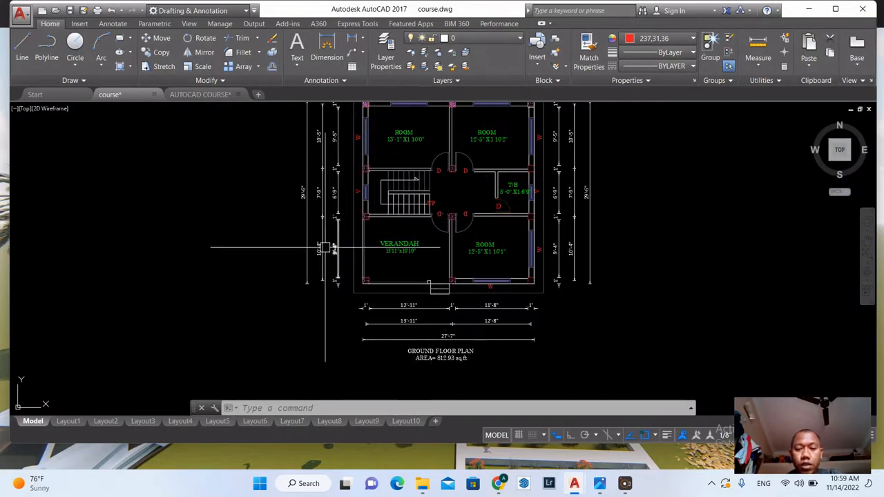
scroll(324, 248, "down", 1)
scroll(353, 243, "up", 1)
scroll(433, 277, "down", 2)
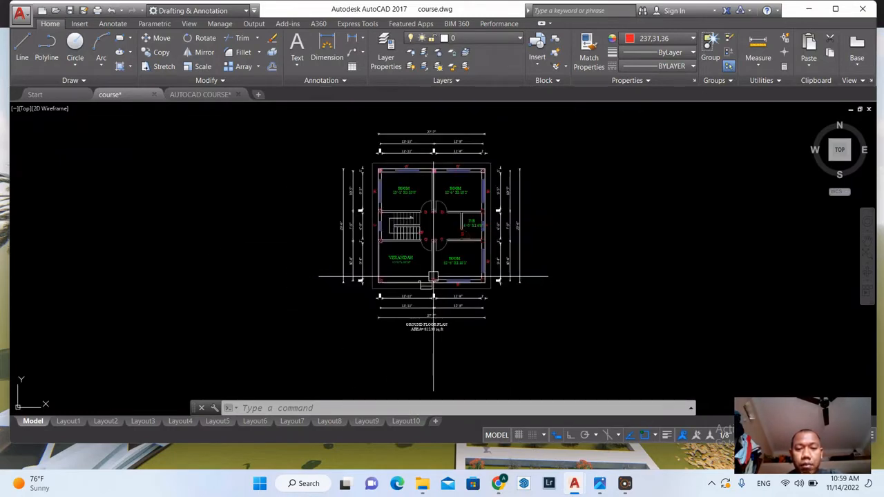
scroll(359, 273, "up", 2)
scroll(473, 288, "down", 4)
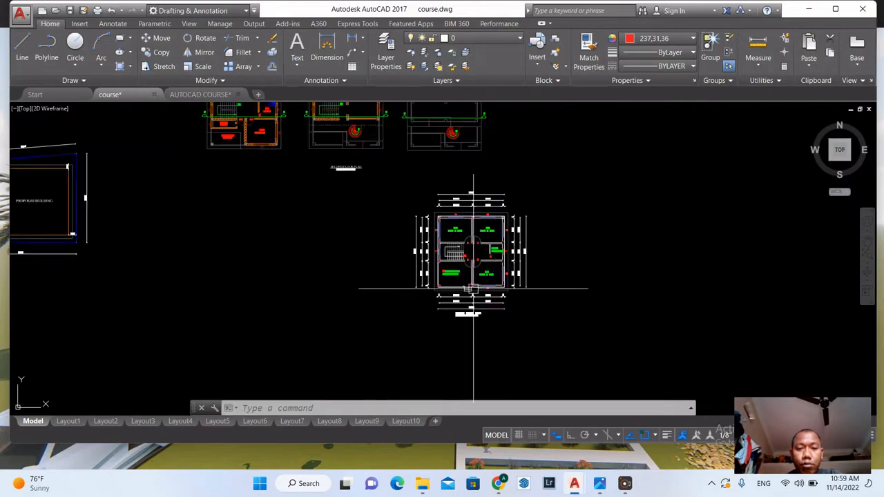
scroll(473, 288, "down", 2)
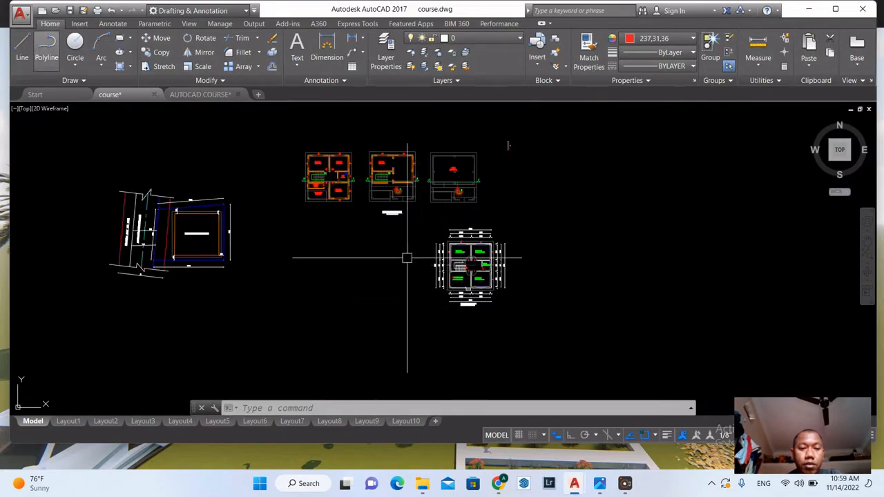
scroll(327, 188, "up", 3)
scroll(284, 186, "up", 2)
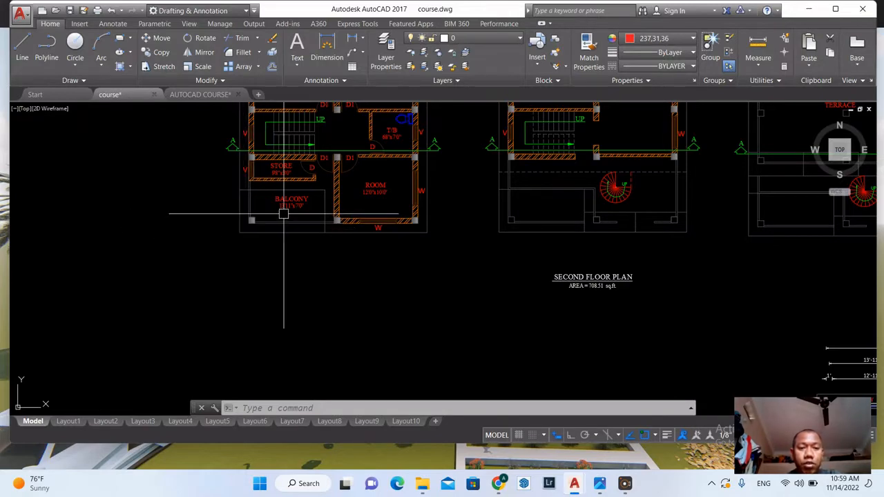
scroll(260, 220, "down", 4)
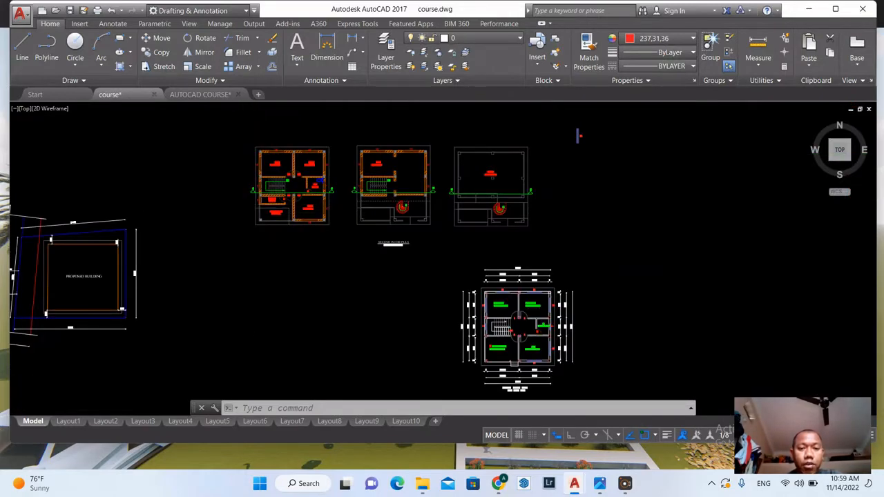
scroll(323, 202, "down", 2)
scroll(343, 241, "down", 1)
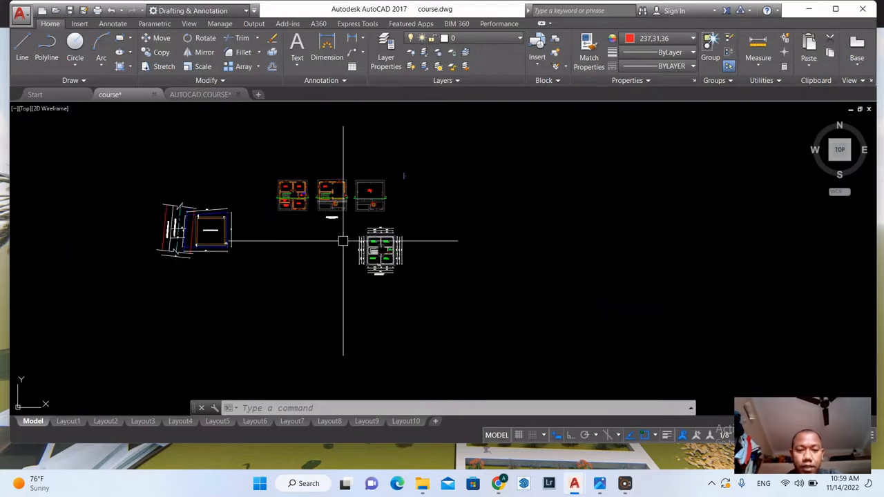
Step: Copy the whole ground floor plan with its dimensions and title about 56'-11" to the right of the original
scroll(407, 269, "up", 3)
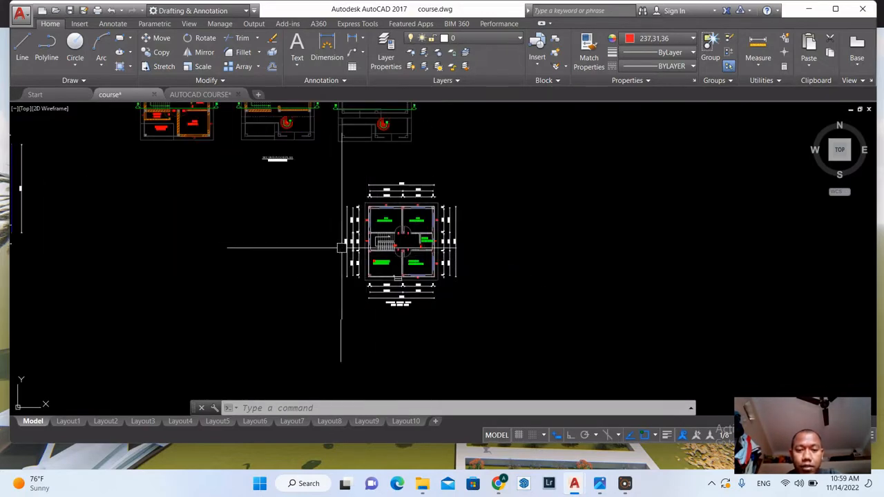
scroll(305, 253, "down", 1)
scroll(351, 274, "up", 1)
scroll(351, 274, "up", 1)
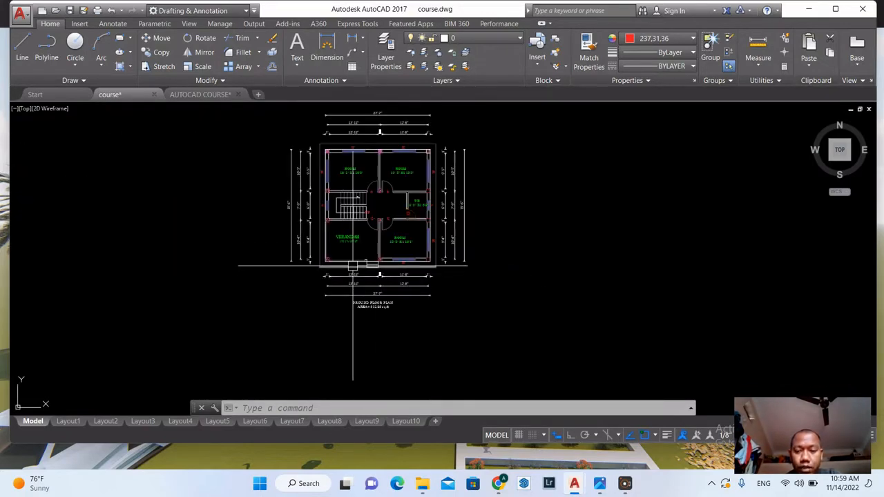
scroll(370, 274, "down", 1)
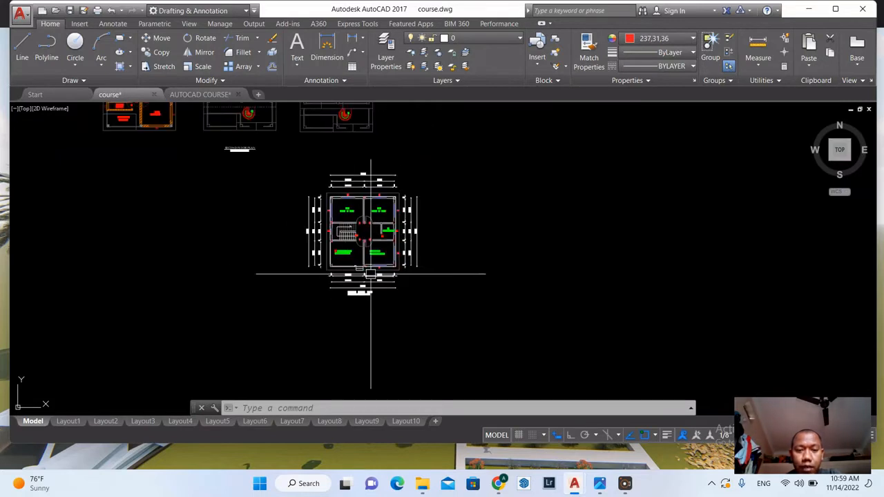
left_click(461, 313)
left_click(271, 153)
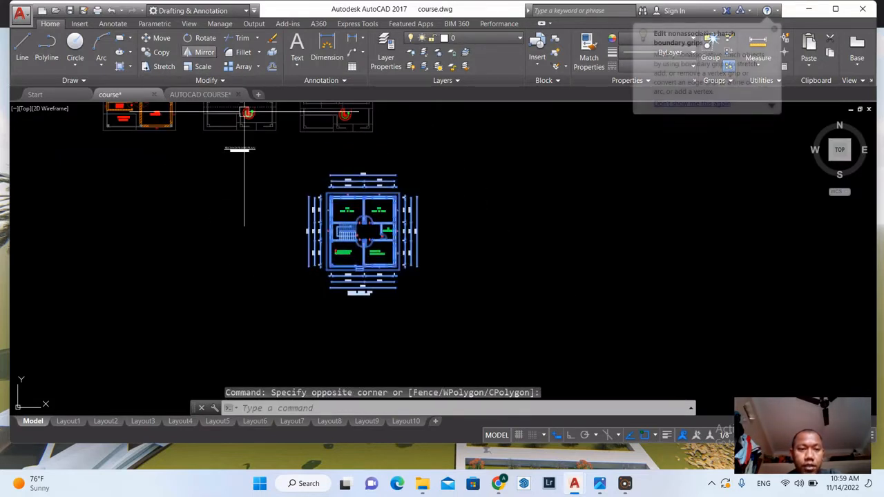
left_click(158, 52)
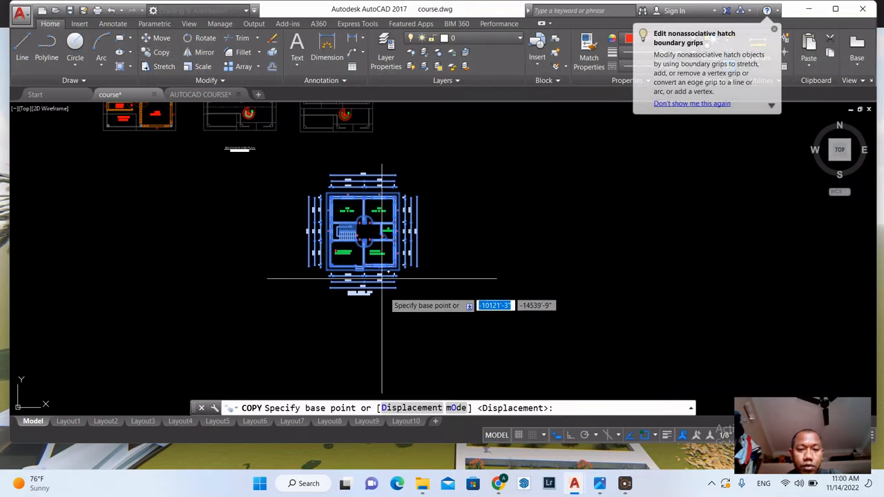
left_click(349, 310)
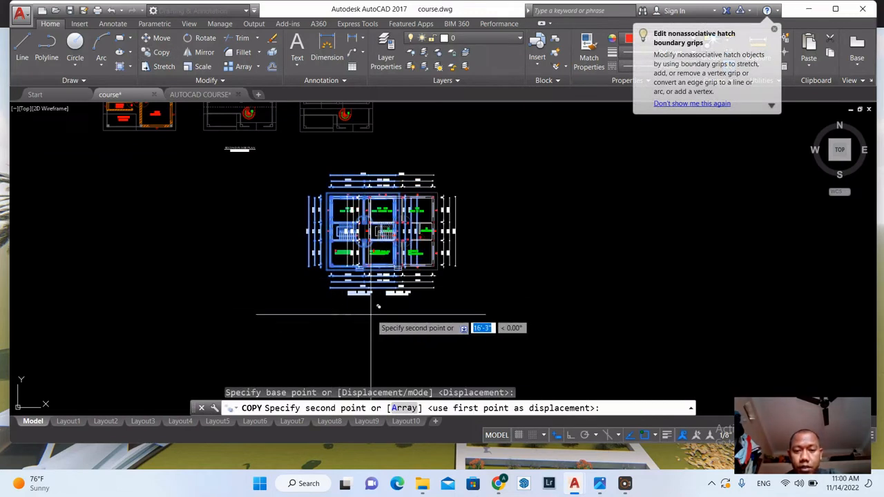
left_click(467, 306)
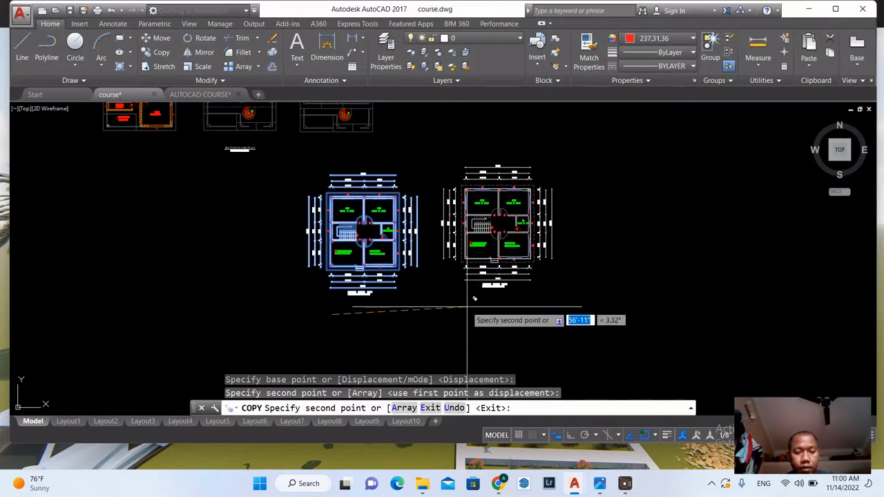
key("Escape")
mouse_move(574, 483)
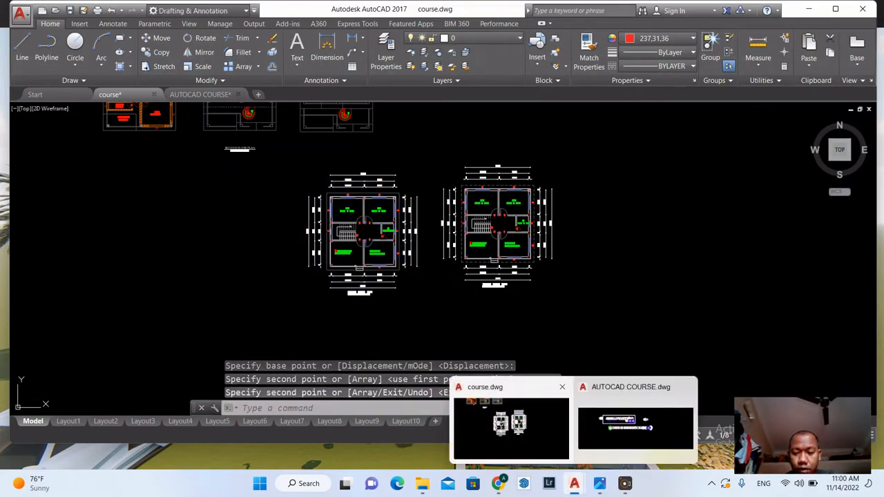
left_click(625, 484)
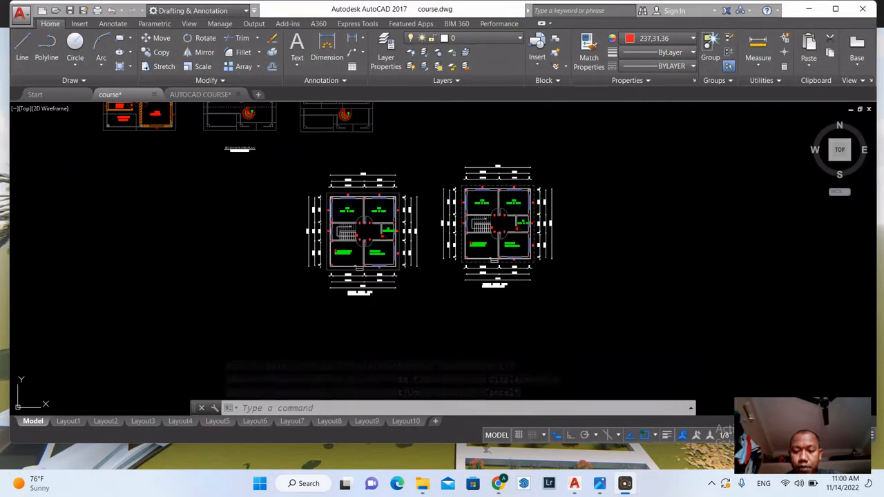
scroll(498, 185, "up", 4)
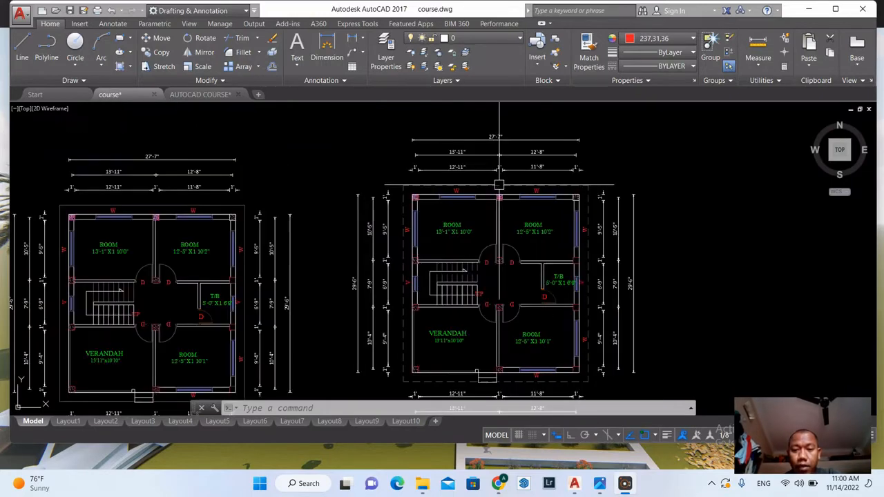
scroll(499, 185, "down", 2)
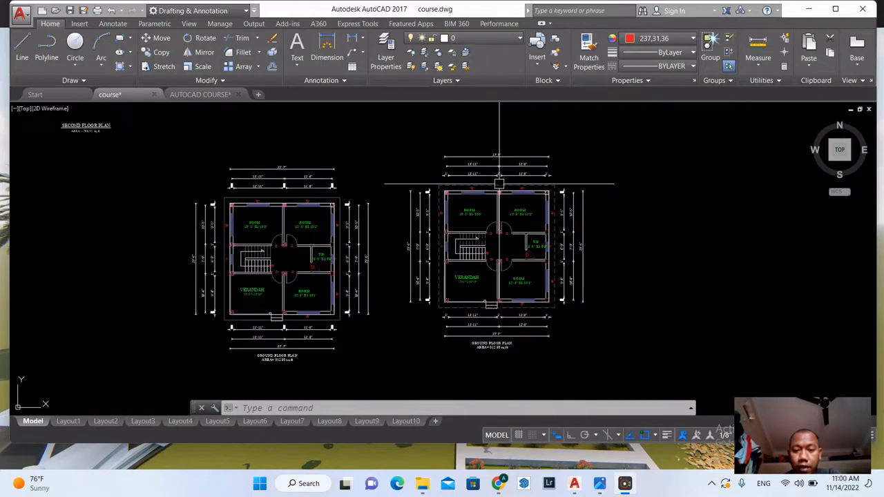
scroll(558, 224, "up", 2)
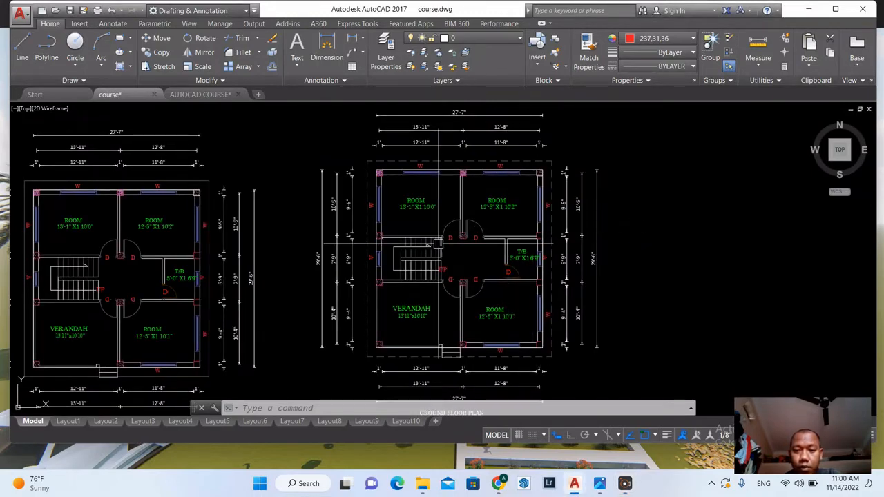
scroll(464, 186, "down", 2)
scroll(543, 297, "up", 2)
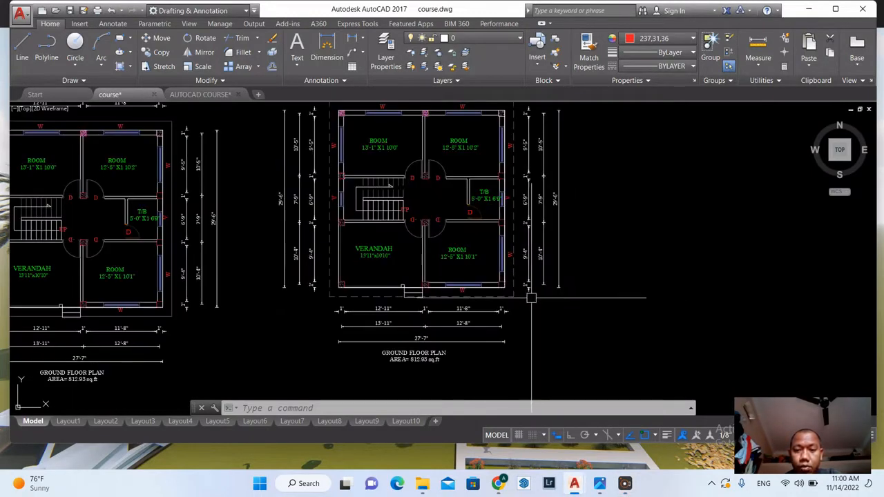
left_click(531, 298)
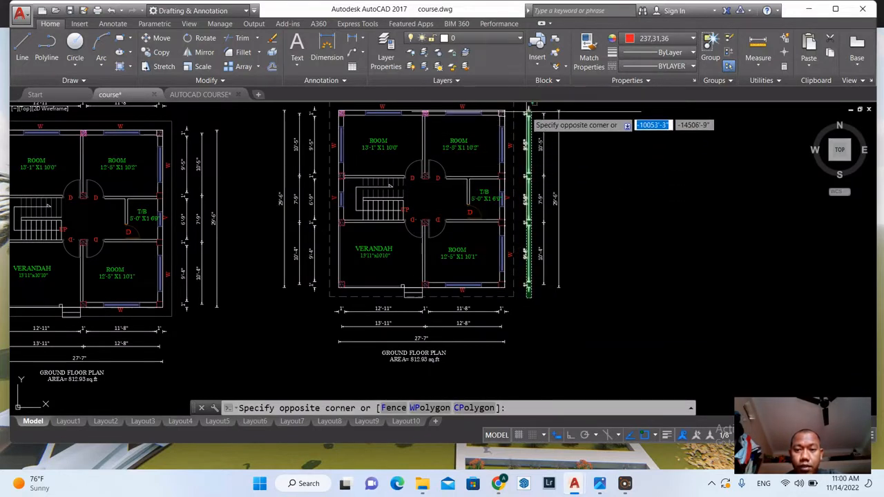
left_click(526, 112)
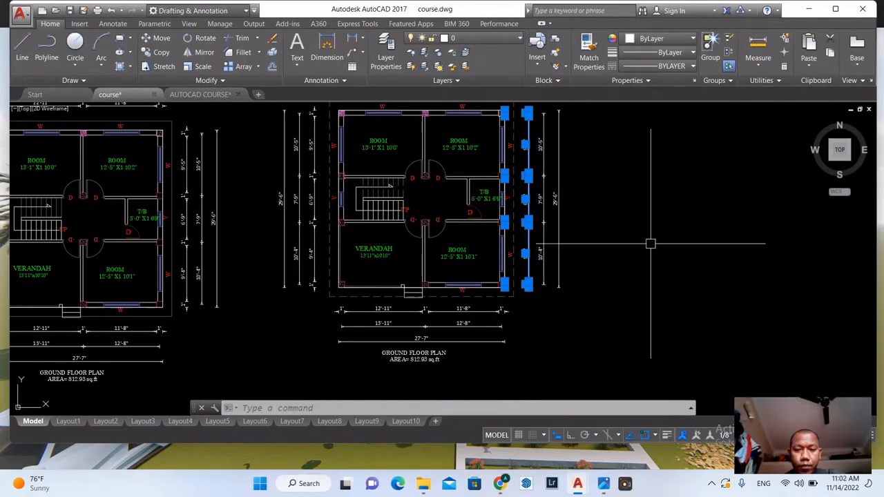
scroll(476, 309, "up", 4)
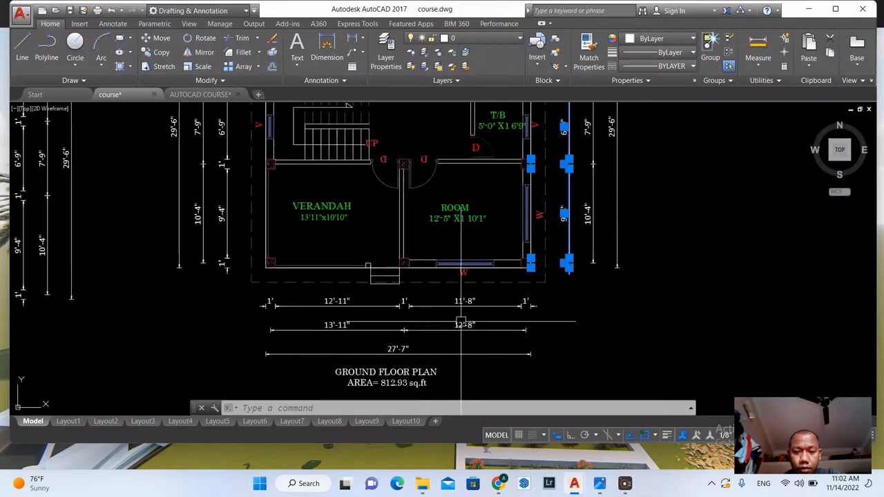
left_click(613, 296)
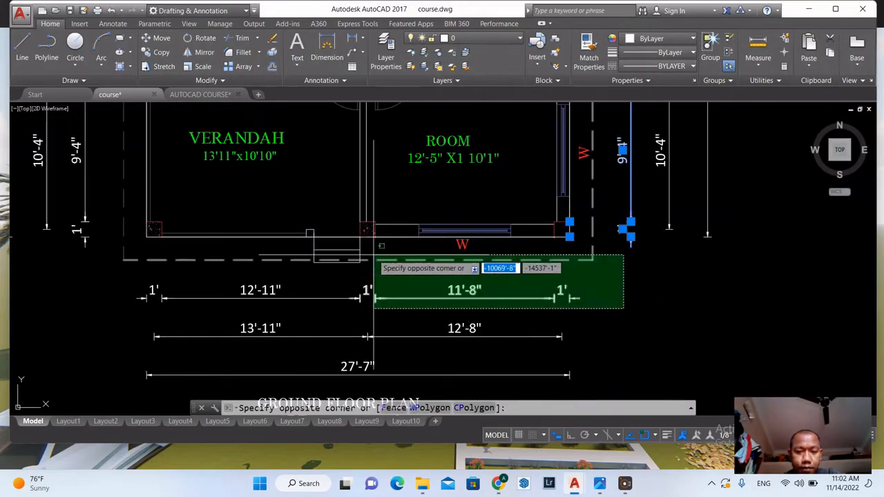
left_click(129, 279)
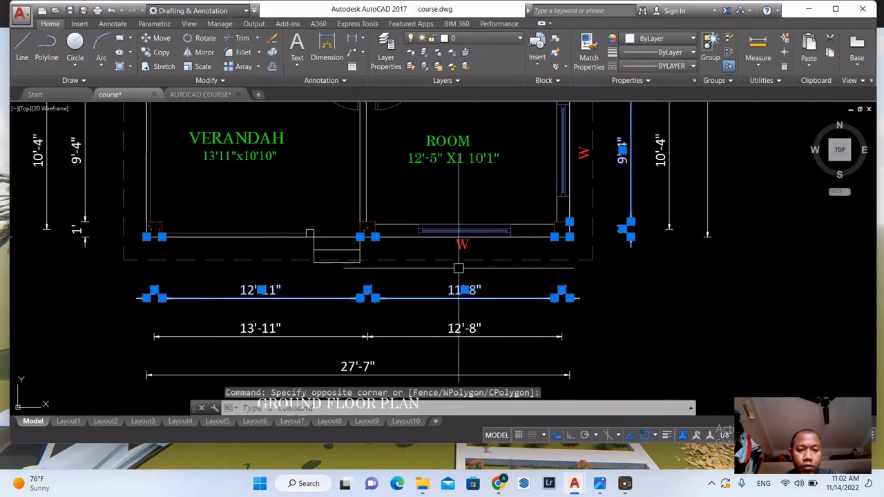
scroll(409, 286, "down", 3)
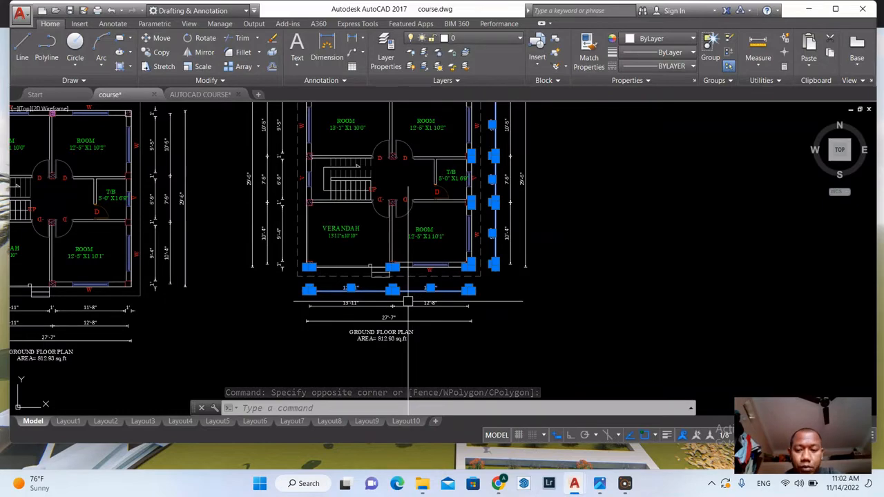
scroll(349, 276, "down", 3)
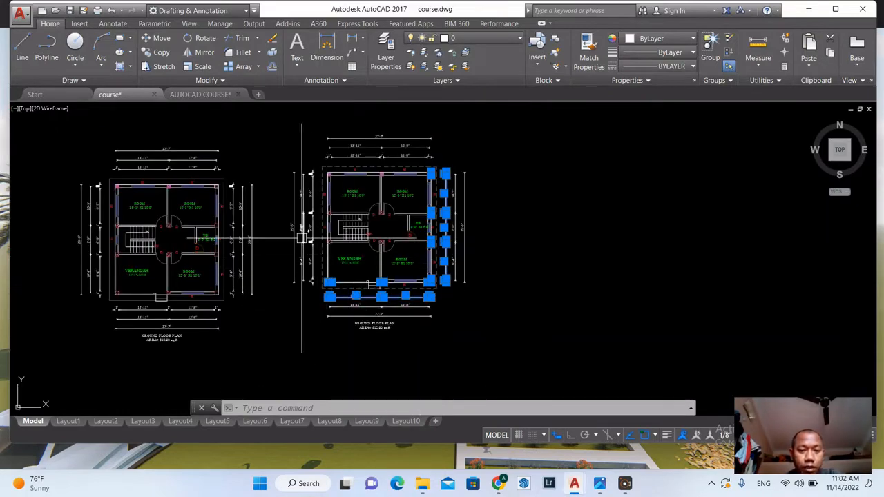
scroll(322, 297, "up", 3)
left_click(326, 334)
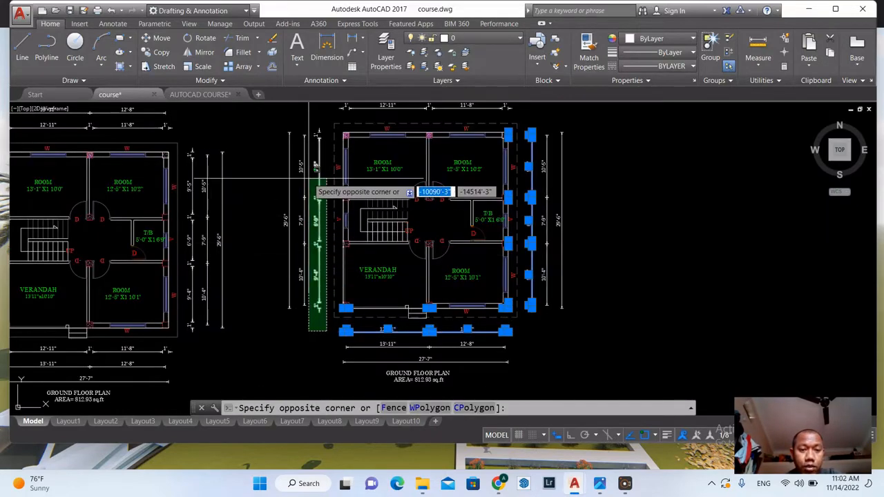
left_click(316, 129)
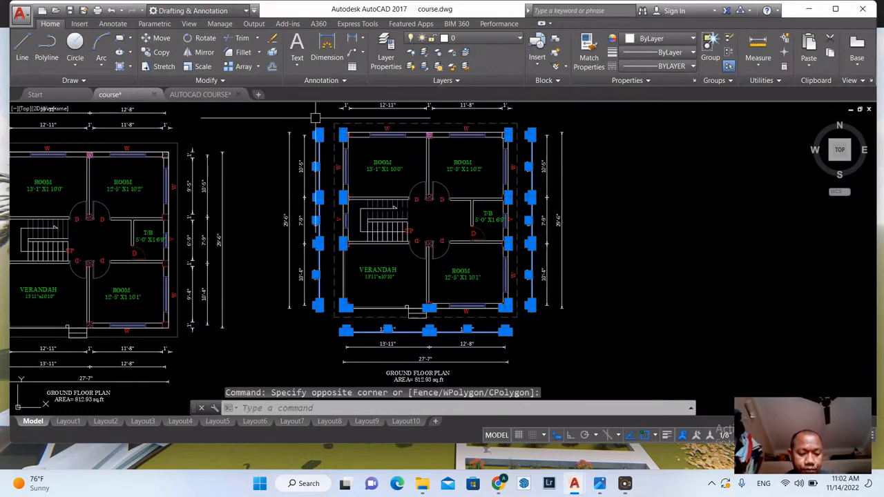
type("copy")
key("Return")
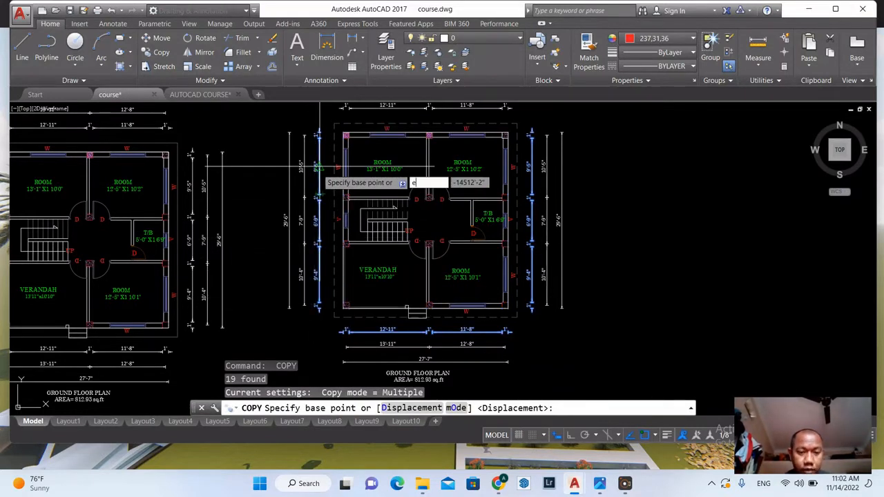
key("Return")
key("Return")
key("Escape")
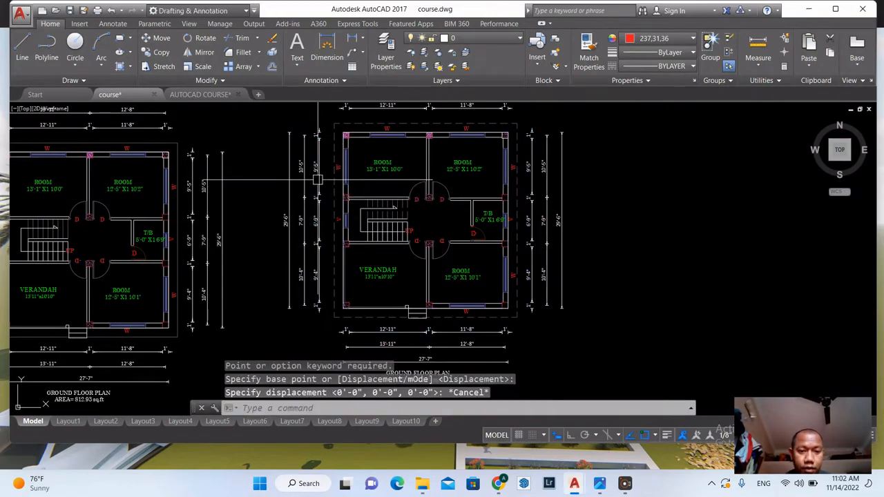
Step: Erase the innermost vertical dimension chain on the staircase side of the copied ground floor plan
scroll(319, 310, "up", 3)
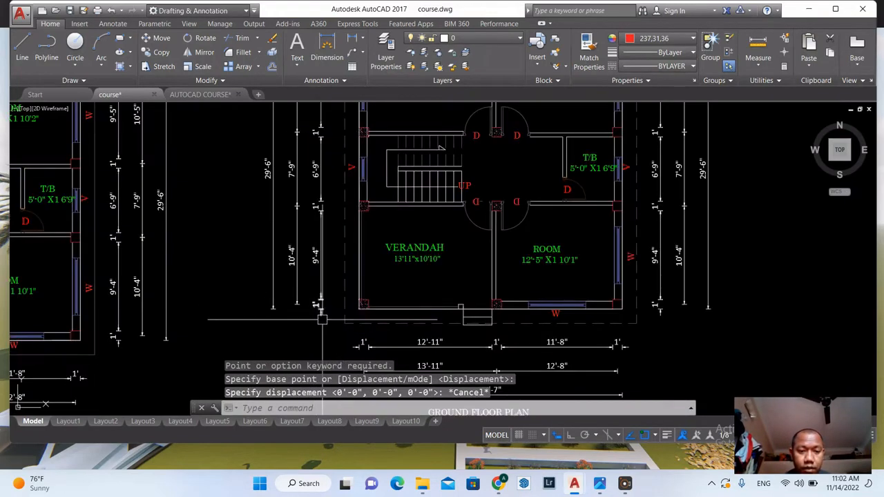
scroll(319, 318, "down", 2)
left_click(317, 322)
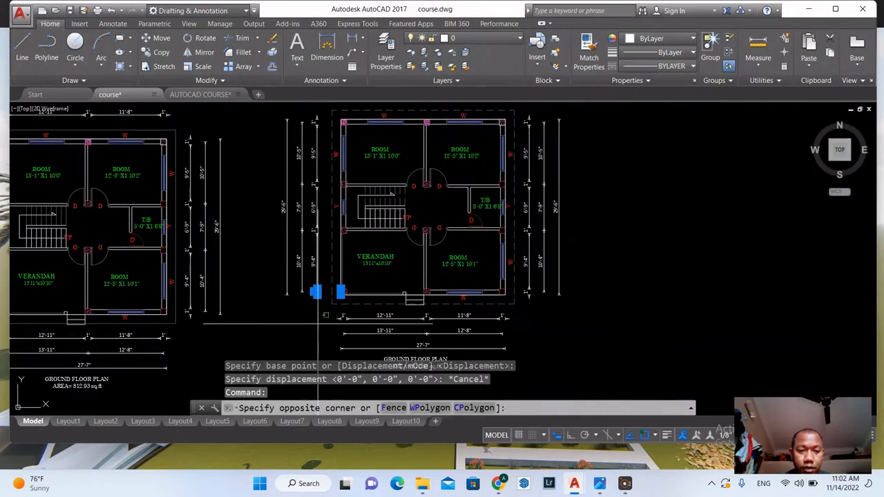
left_click(318, 109)
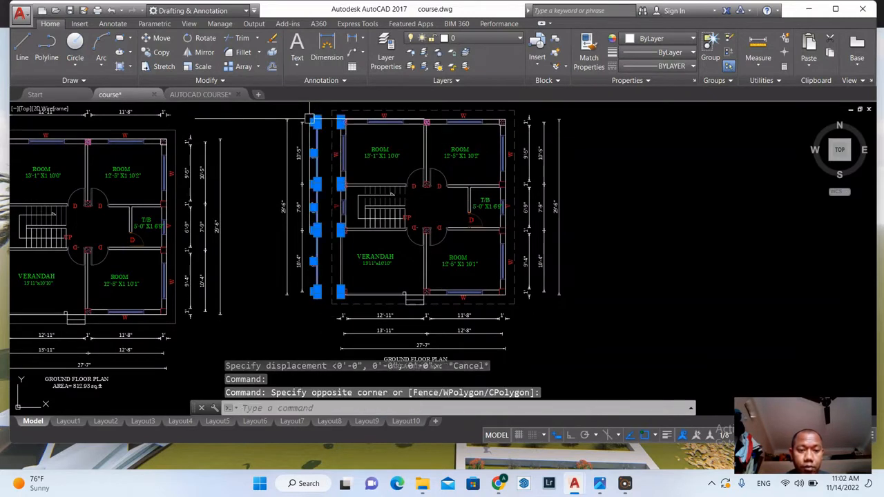
key("Delete")
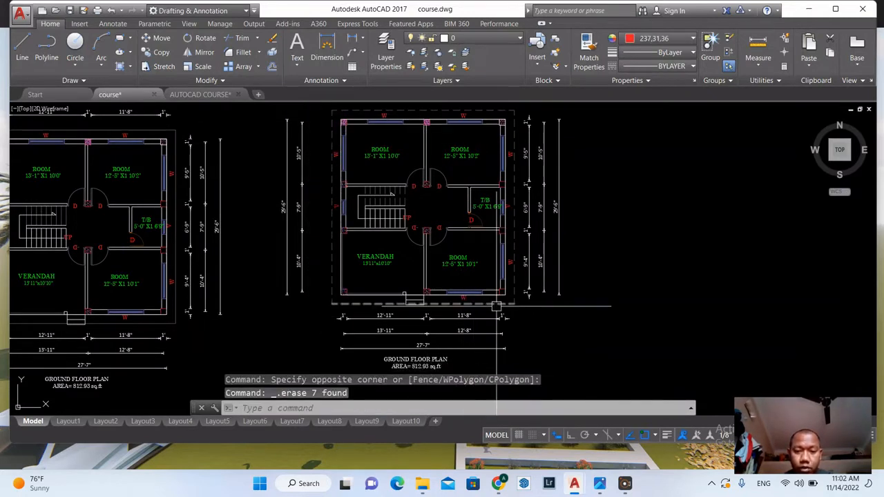
Step: Erase the two inner horizontal dimension chains below the copied plan, sparing the overall 27'-7" dimension
scroll(515, 319, "up", 2)
left_click(530, 338)
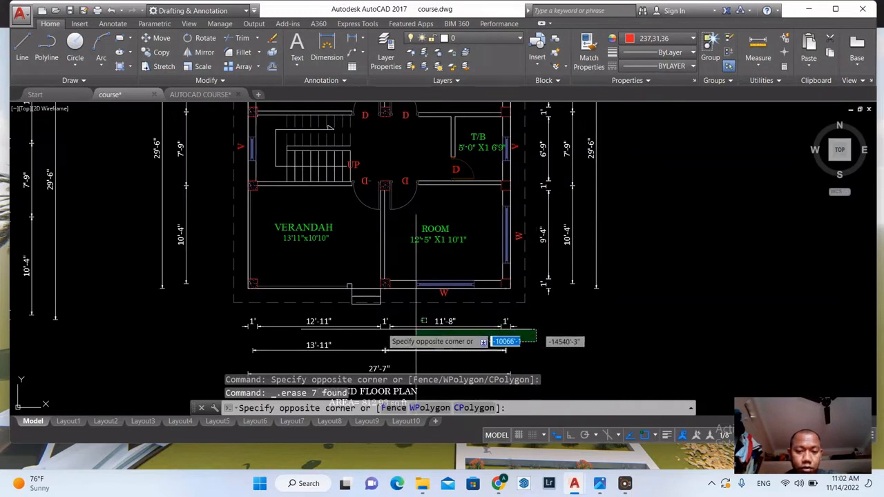
left_click(223, 318)
key("Delete")
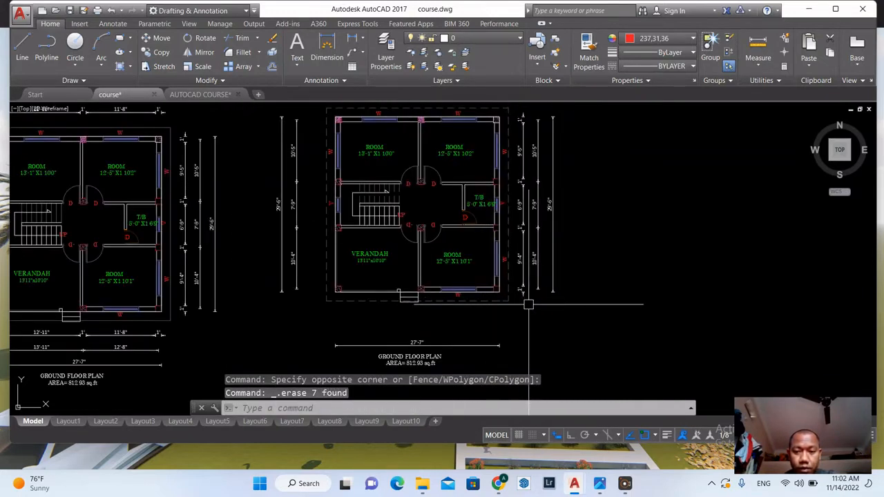
Step: Erase the innermost vertical dimension chain on the T/B side of the copied plan
left_click(529, 304)
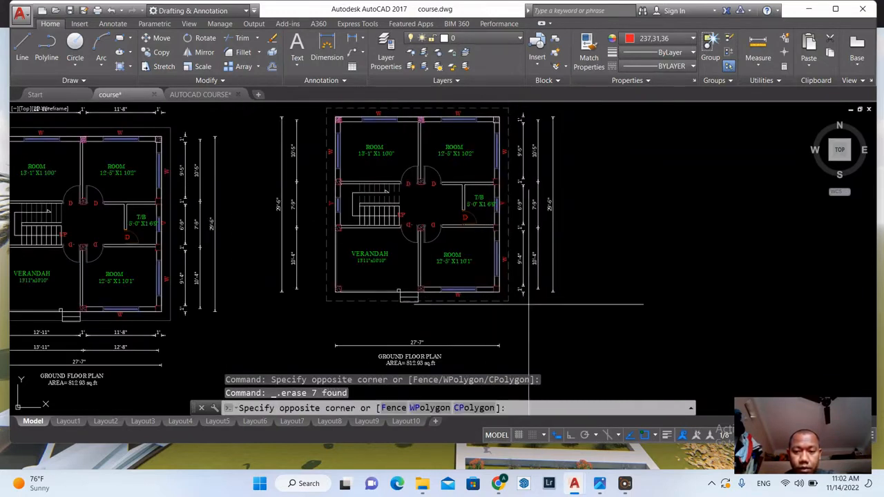
left_click(525, 117)
mouse_move(523, 118)
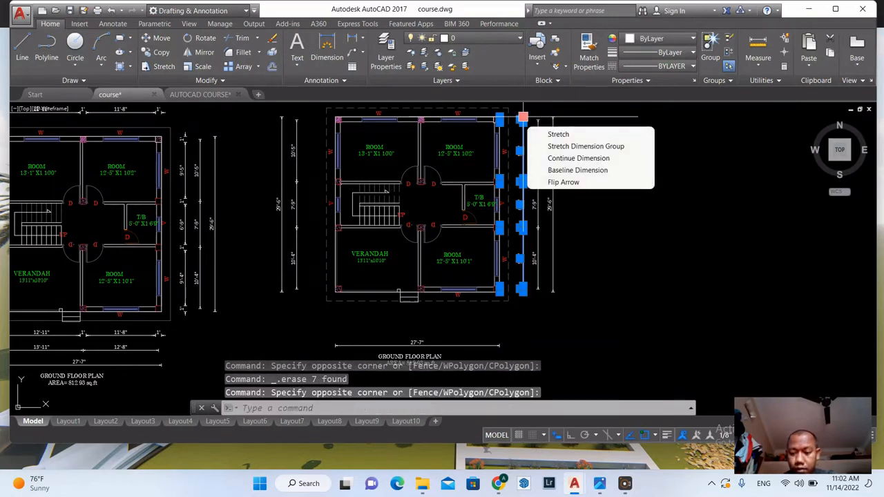
key("Delete")
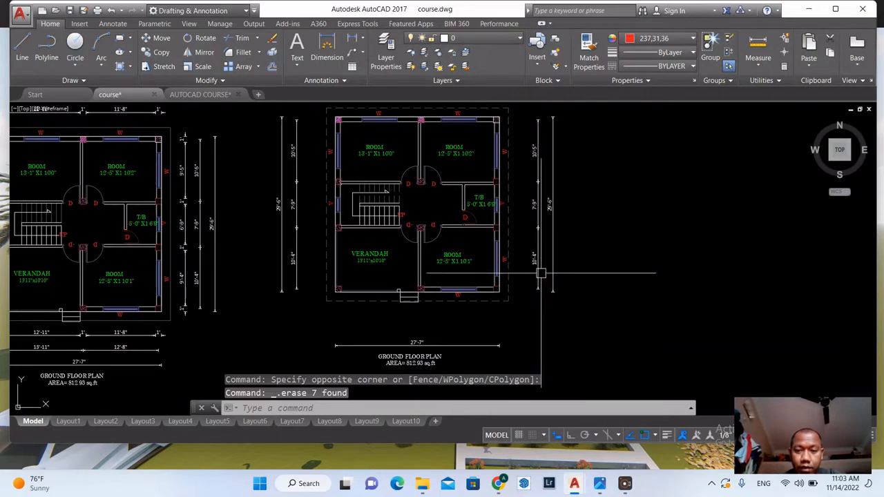
Step: Erase the 10'-5", 7'-9" and 10'-4" chains on both sides of the copied plan together with the innermost chain above it
left_click(543, 305)
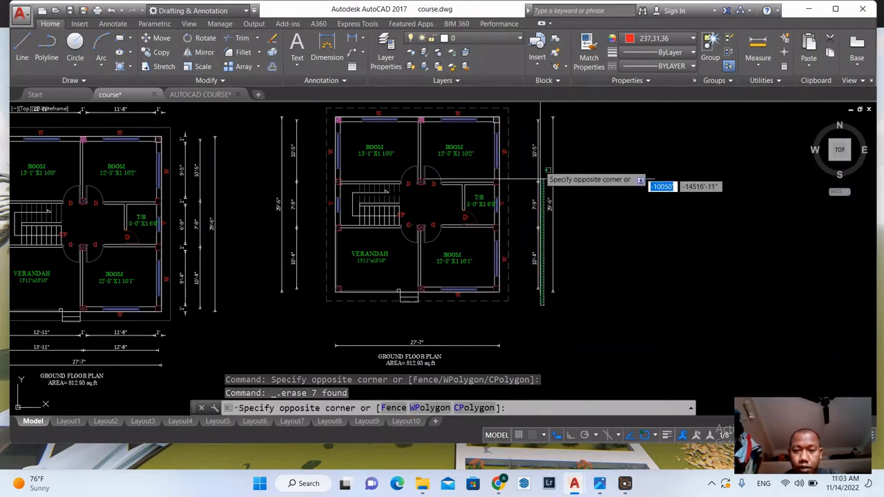
left_click(533, 123)
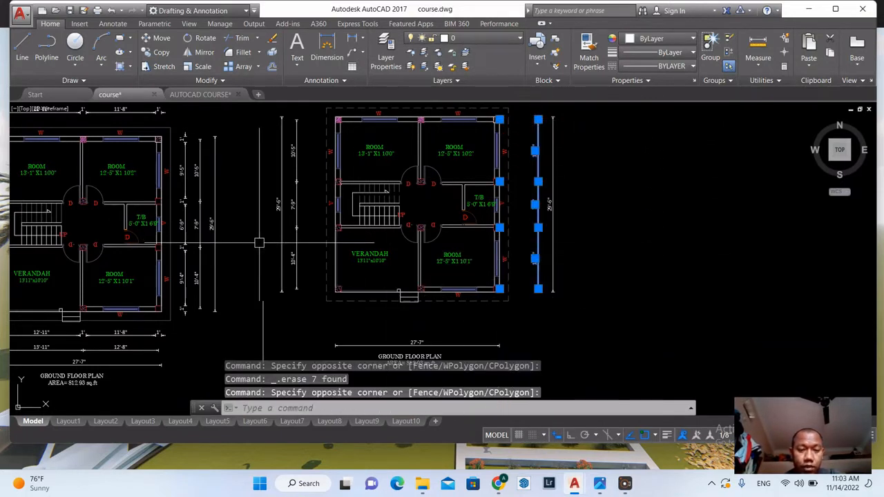
left_click(311, 311)
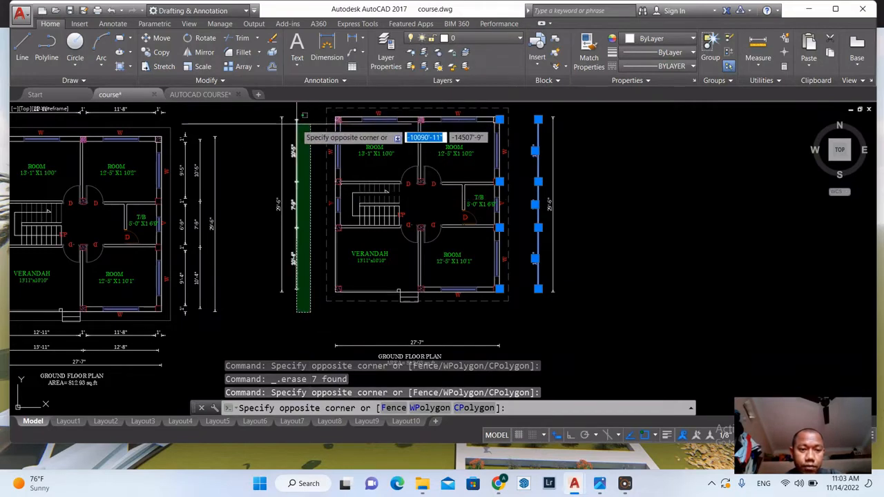
left_click(307, 116)
scroll(463, 254, "down", 2)
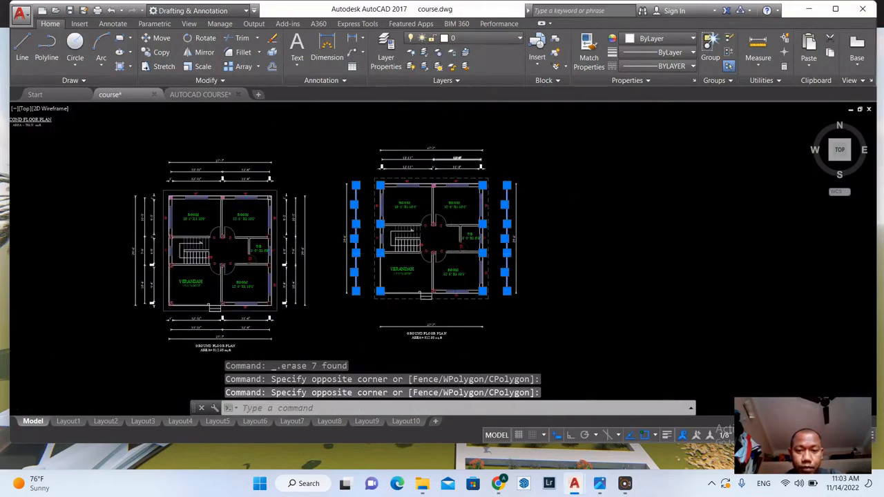
scroll(456, 158, "up", 2)
scroll(514, 176, "up", 2)
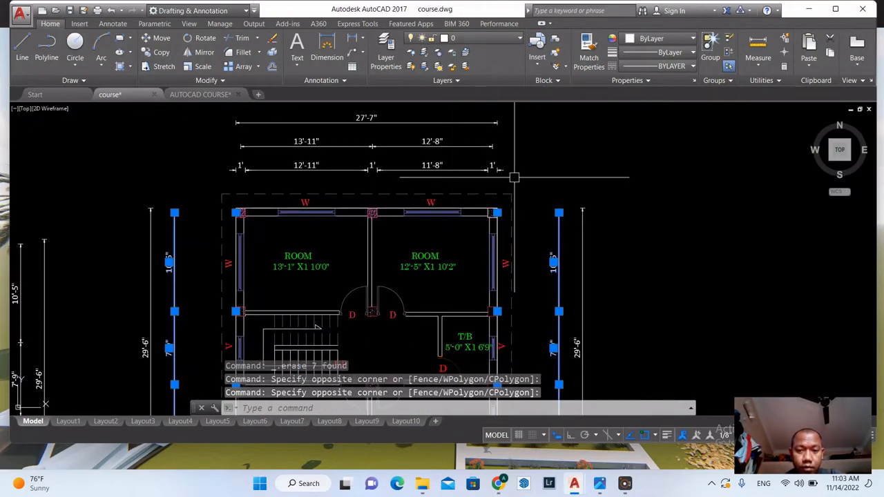
left_click(513, 177)
left_click(207, 160)
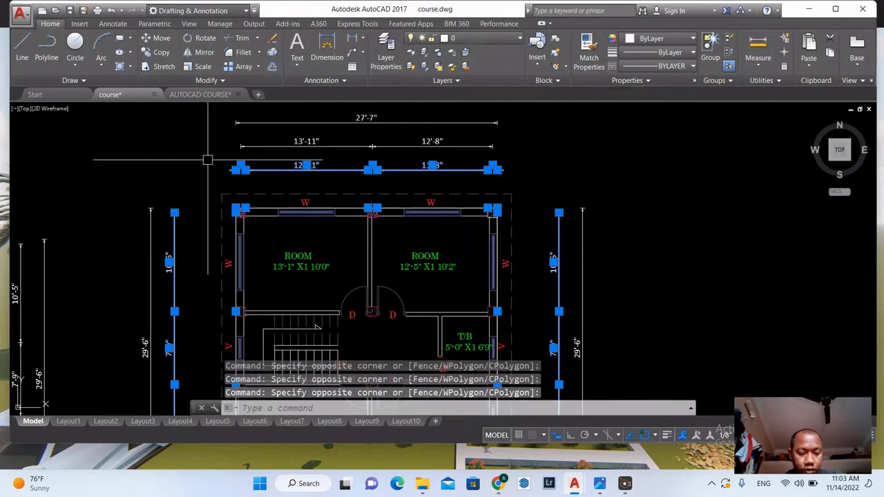
type("E")
key("Return")
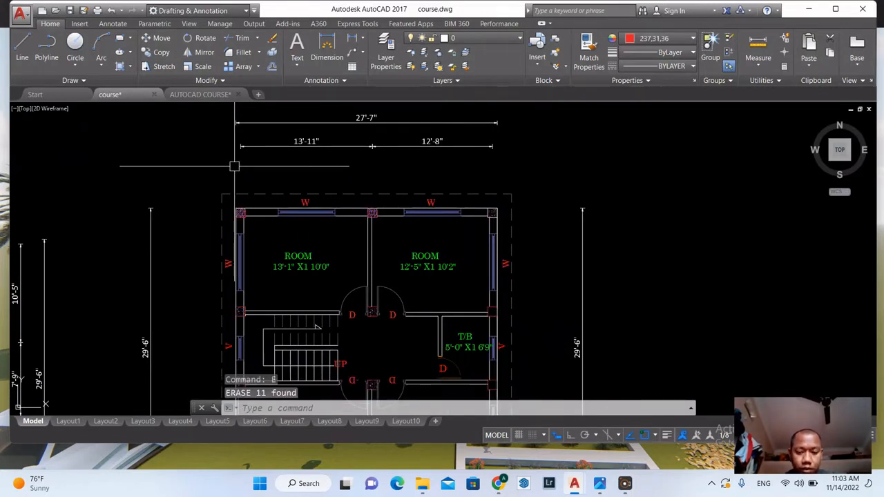
Step: Erase the 13'-11" and 12'-8" dimensions above the copied plan, sparing the overall 27'-7" dimension
key("Escape")
left_click(495, 171)
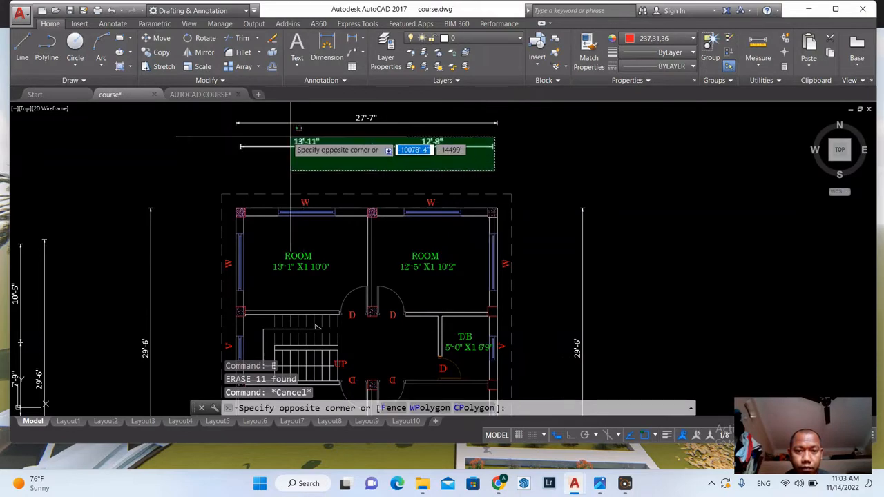
left_click(210, 139)
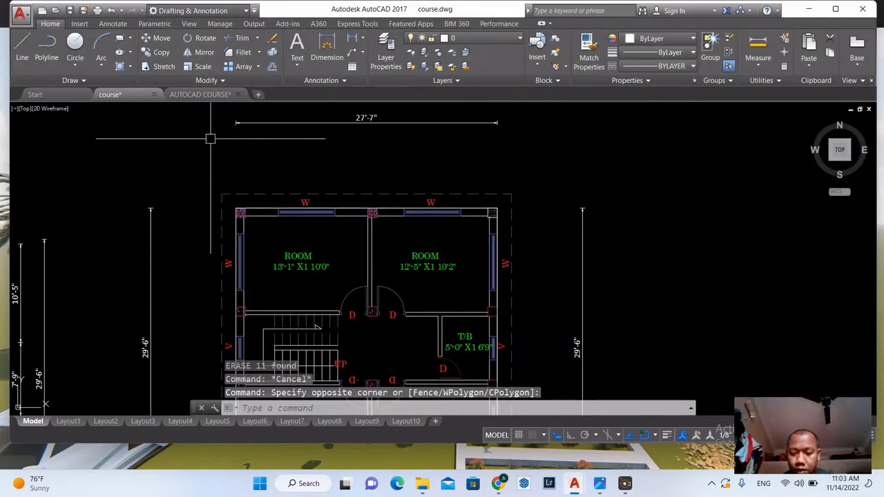
key("Delete")
scroll(377, 183, "down", 2)
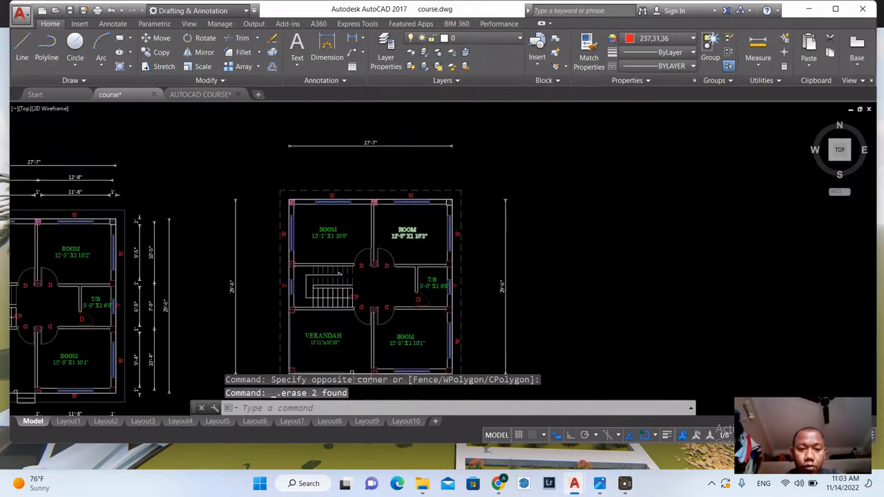
scroll(424, 208, "down", 3)
scroll(408, 310, "up", 2)
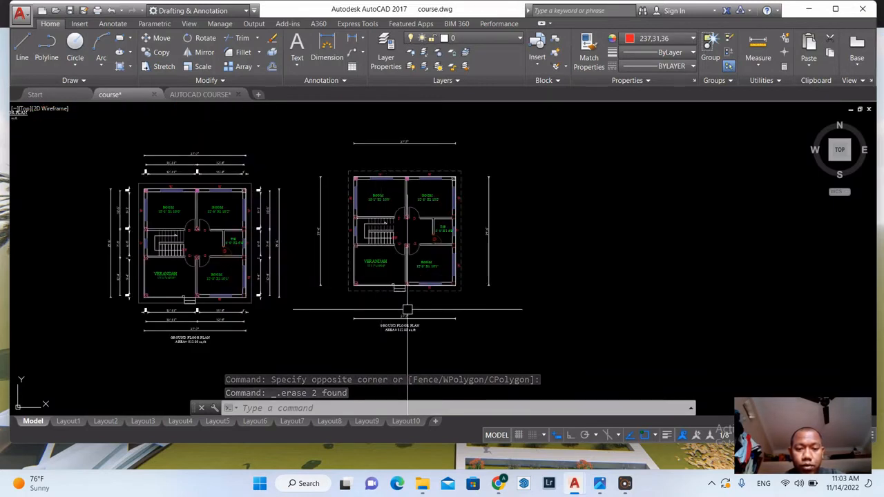
Step: Erase the GROUND FLOOR PLAN title and area text below the copied plan
scroll(402, 321, "up", 2)
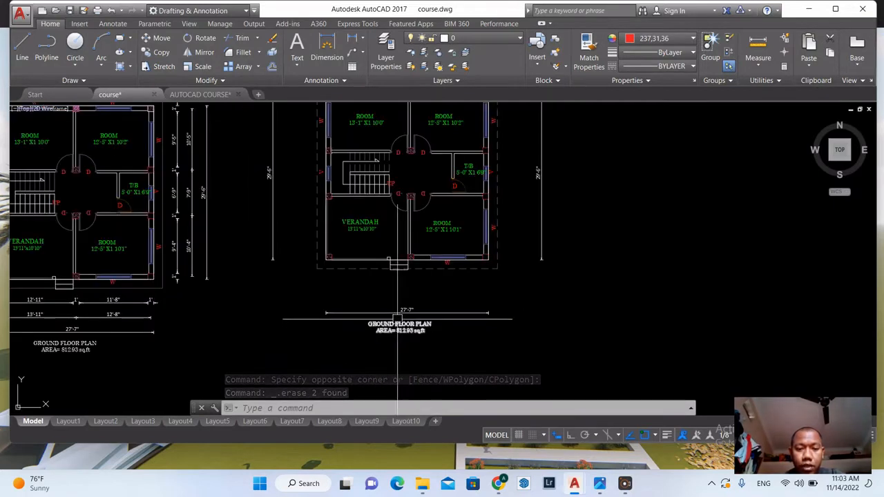
left_click(447, 342)
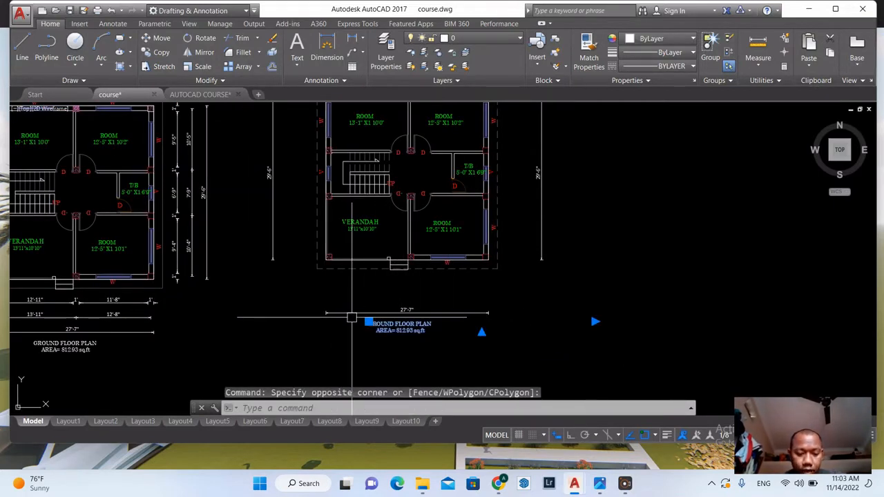
key("Delete")
scroll(404, 279, "down", 3)
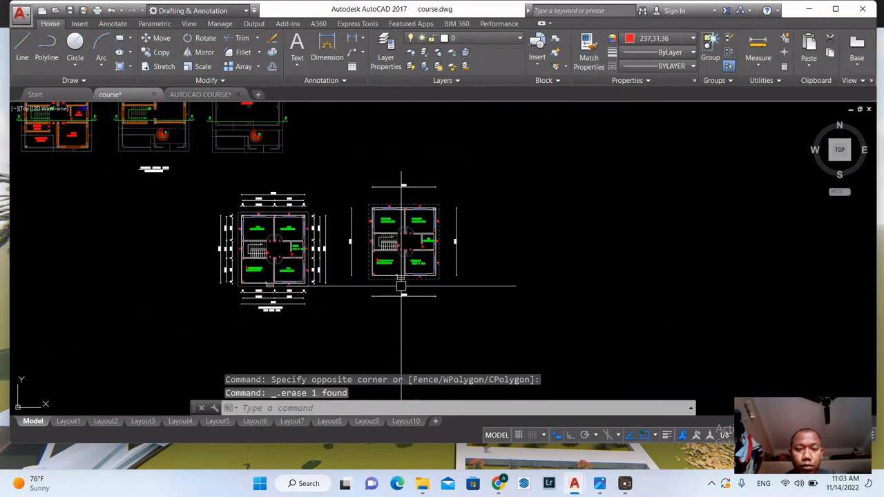
Step: Match the properties of the copied plan's outer wall line onto the dashed outline surrounding it
scroll(411, 242, "up", 2)
scroll(415, 256, "up", 2)
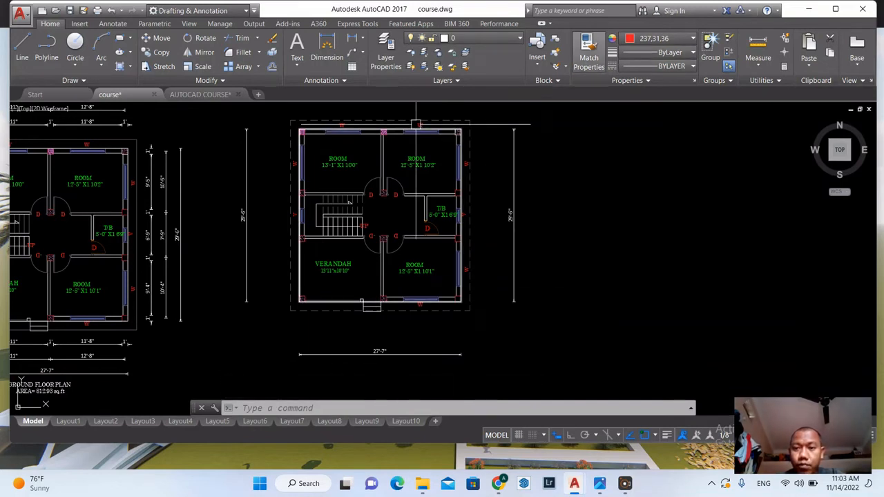
left_click(588, 51)
scroll(431, 306, "up", 3)
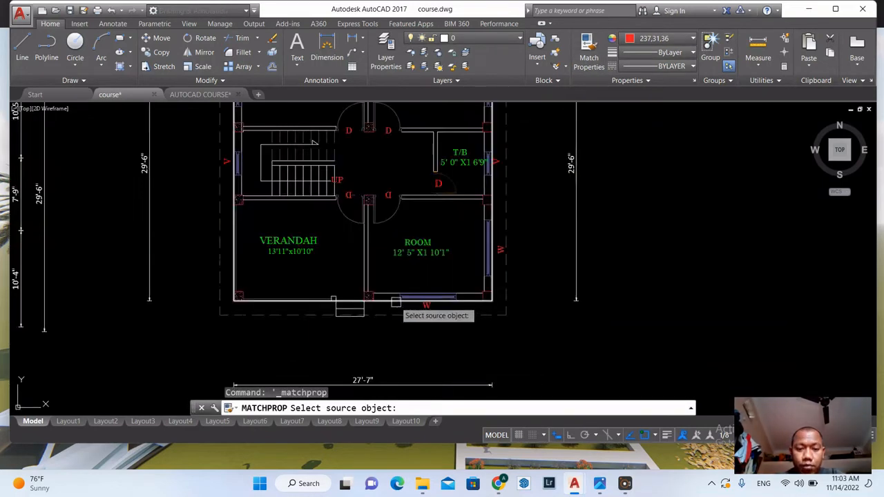
left_click(240, 304)
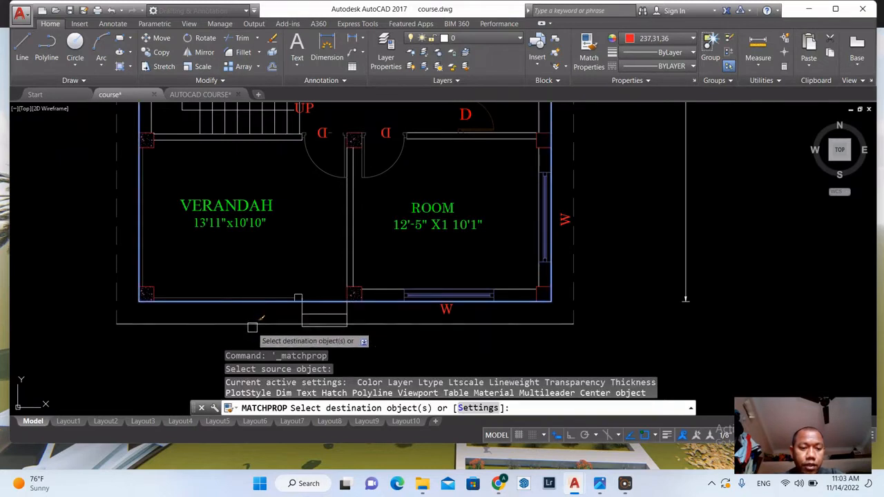
left_click(219, 321)
left_click(121, 263)
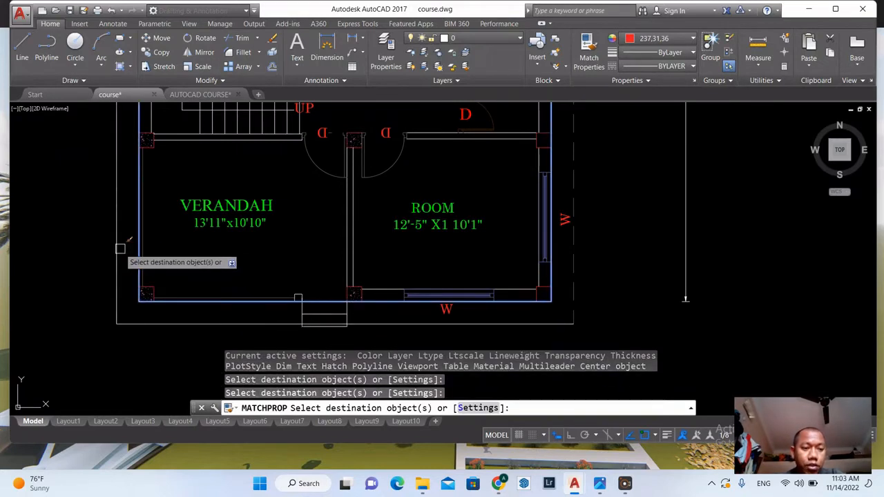
left_click(573, 275)
scroll(584, 270, "down", 4)
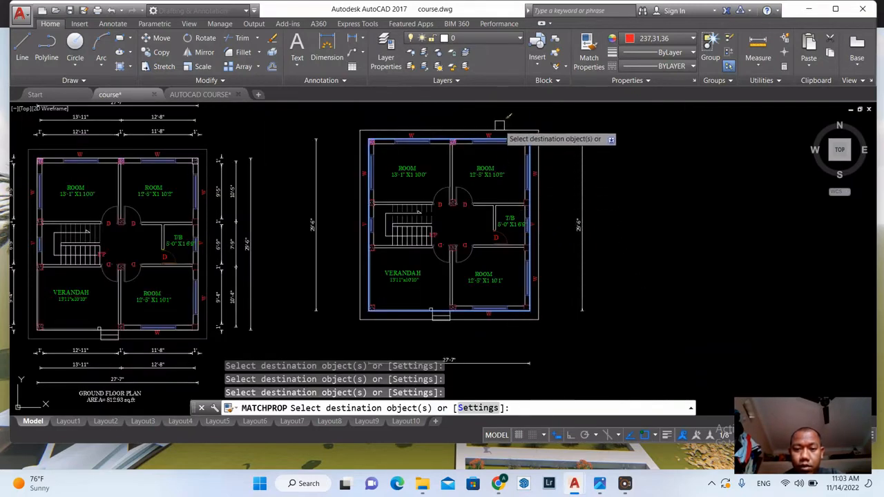
scroll(511, 124, "up", 2)
scroll(414, 138, "down", 2)
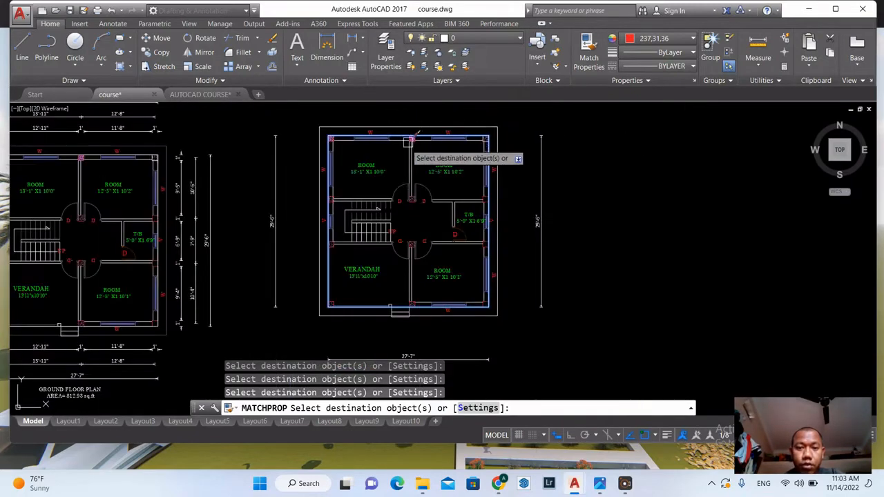
key("Escape")
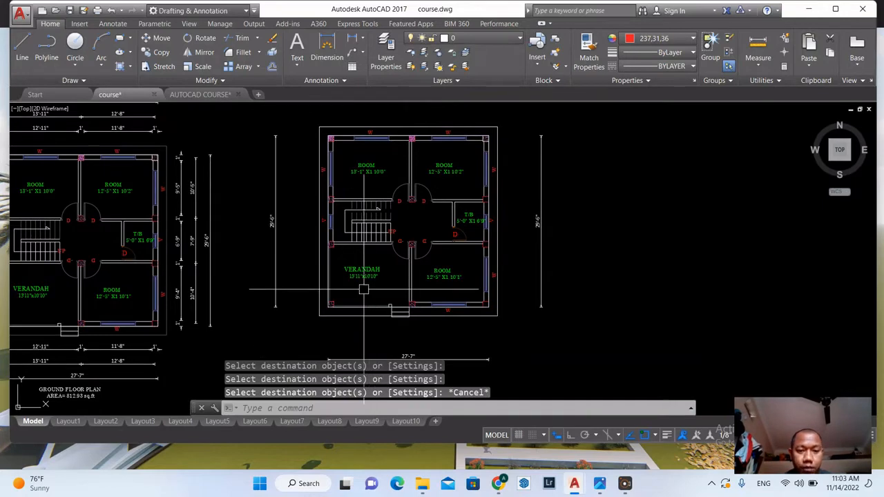
Step: Erase the VERANDAH label with its size text from the copied plan
scroll(364, 288, "down", 2)
scroll(396, 185, "up", 4)
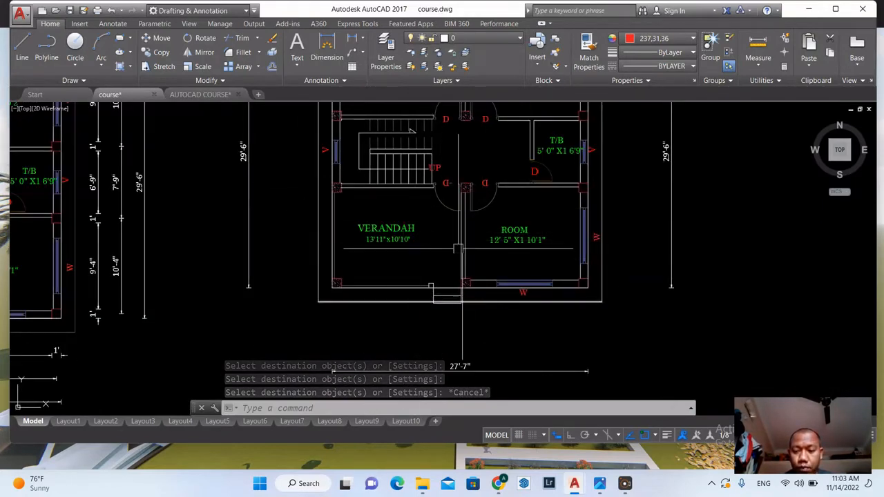
scroll(428, 256, "down", 3)
scroll(355, 268, "up", 2)
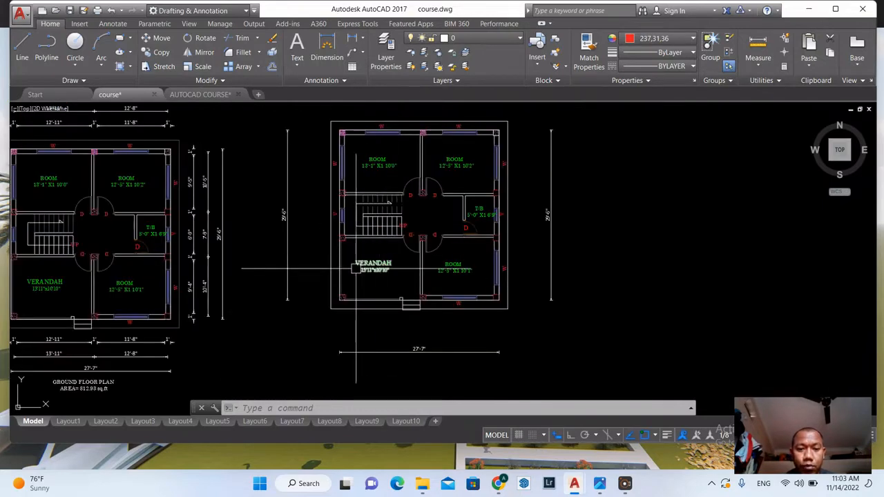
left_click(389, 279)
left_click(355, 255)
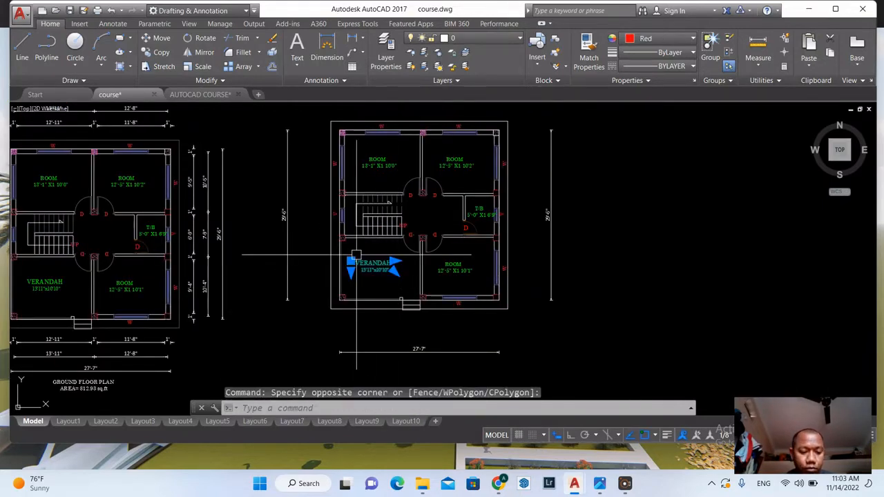
key("Delete")
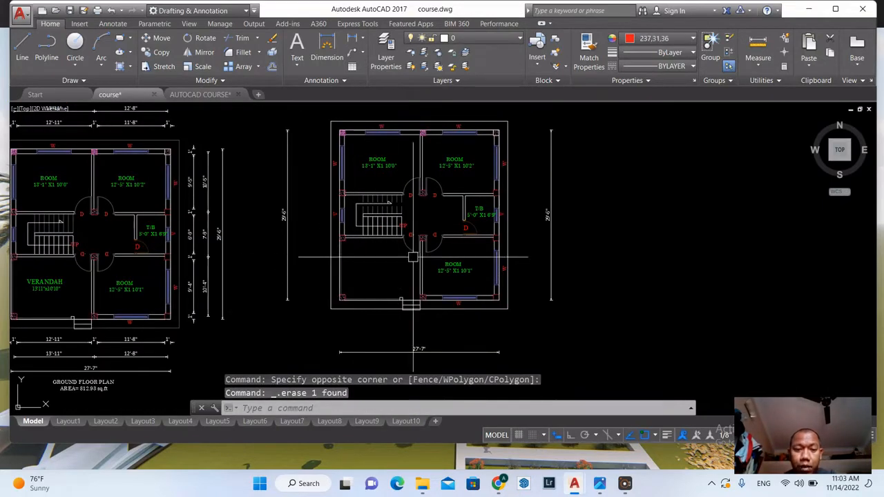
Step: Examine the STORE and BALCONY layout and sizes in the existing hatched floor plan above the two ground floor plans
scroll(442, 235, "down", 4)
scroll(437, 245, "up", 2)
scroll(437, 245, "up", 3)
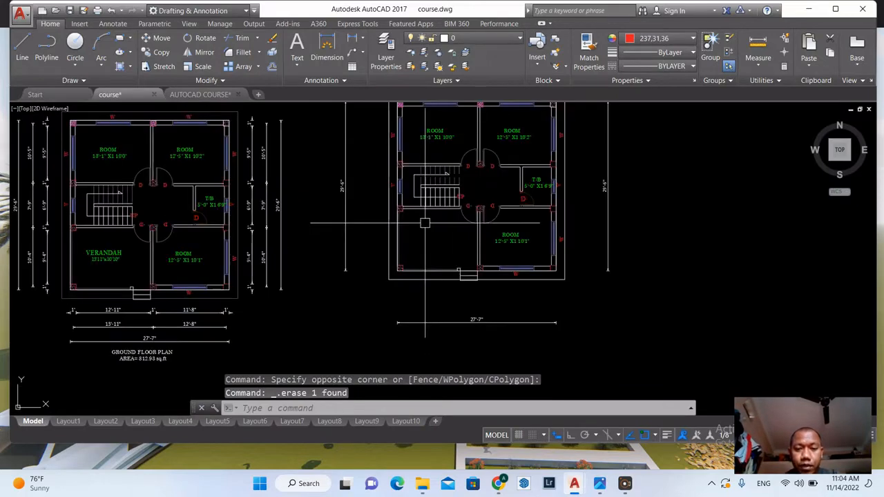
scroll(454, 231, "down", 3)
scroll(454, 231, "down", 4)
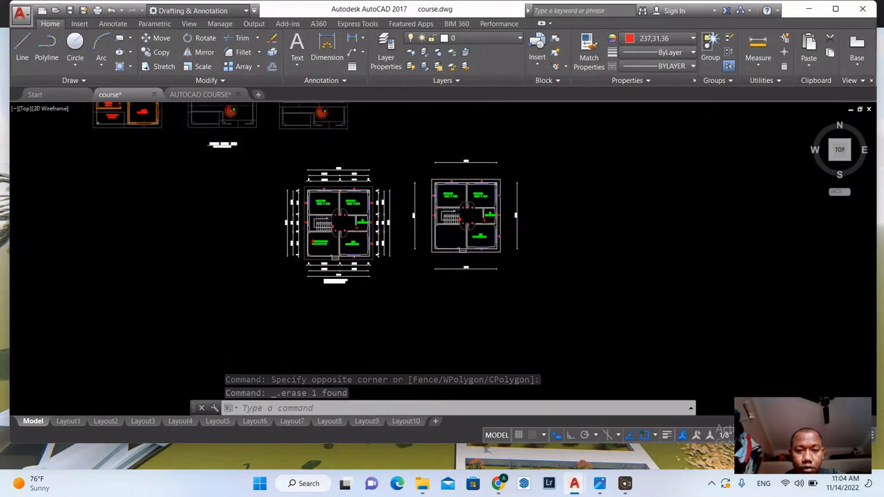
scroll(230, 139, "up", 5)
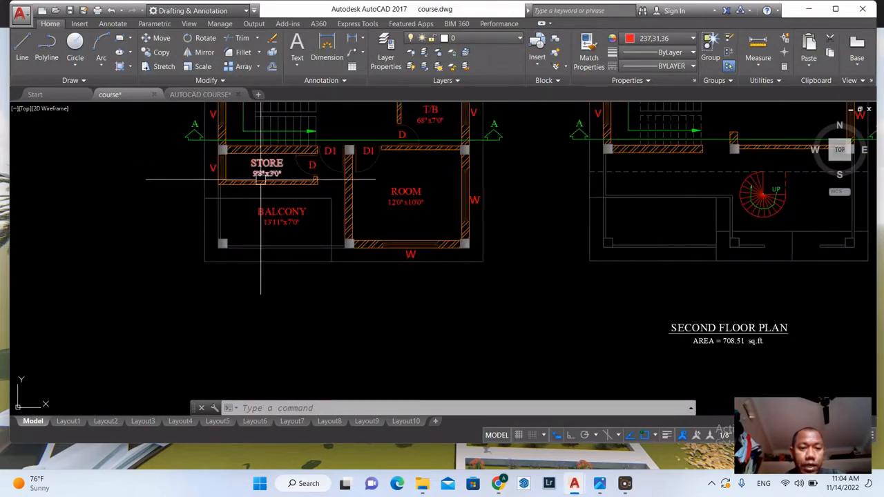
scroll(260, 180, "up", 2)
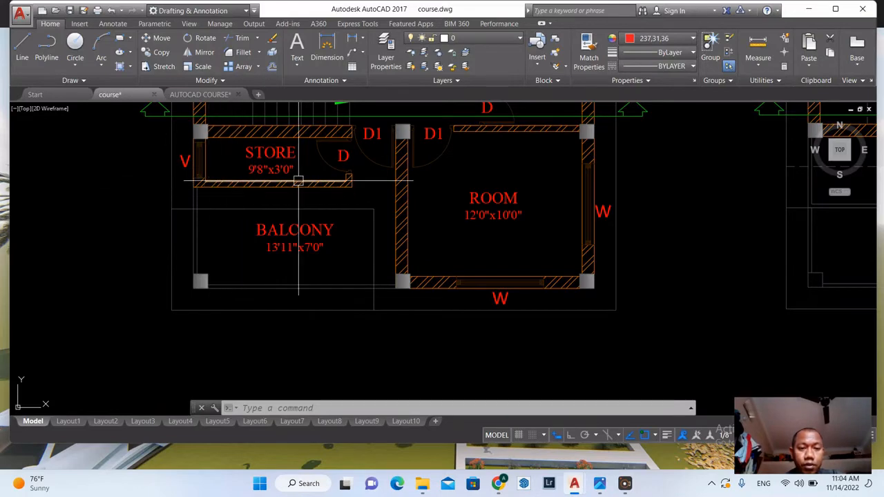
scroll(186, 176, "down", 5)
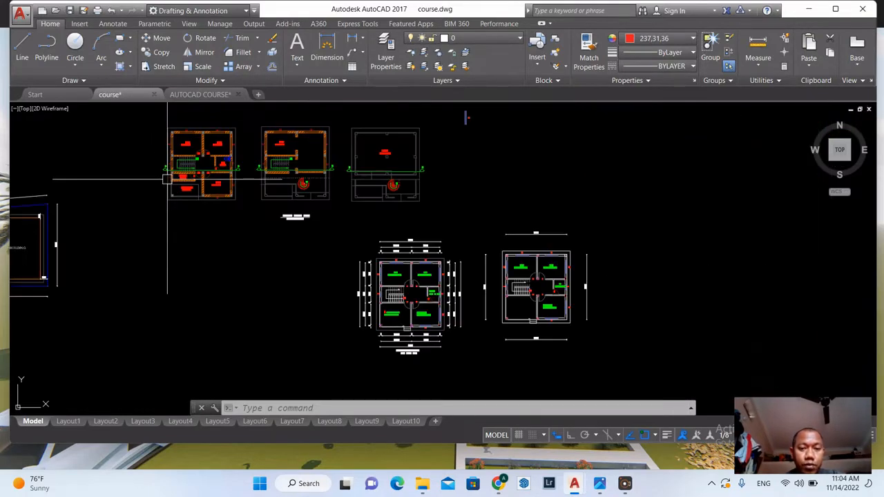
Step: Offset the lower line of the wall below the stairs 3' downward into the former verandah of the copy
scroll(402, 242, "up", 6)
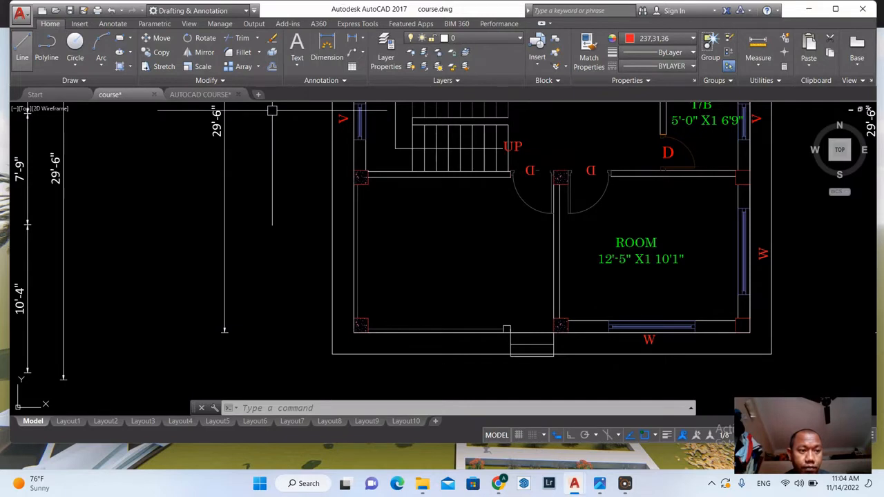
left_click(22, 50)
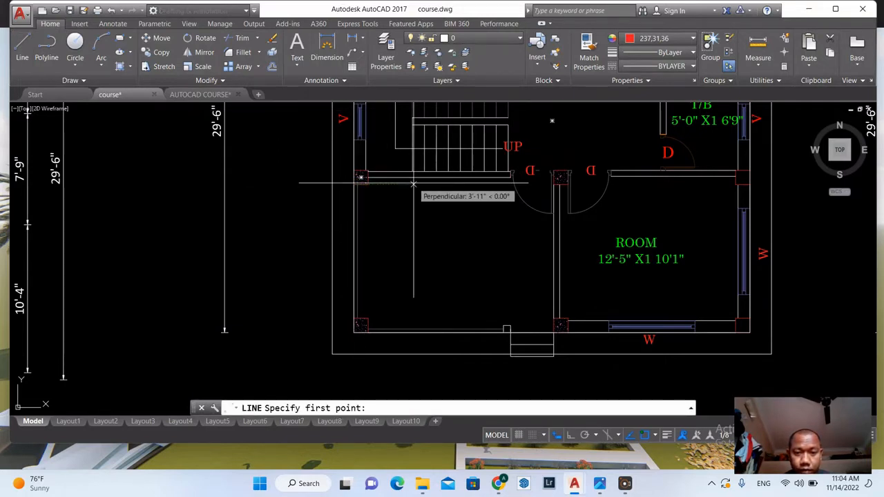
key("Escape")
type("o")
key("Return")
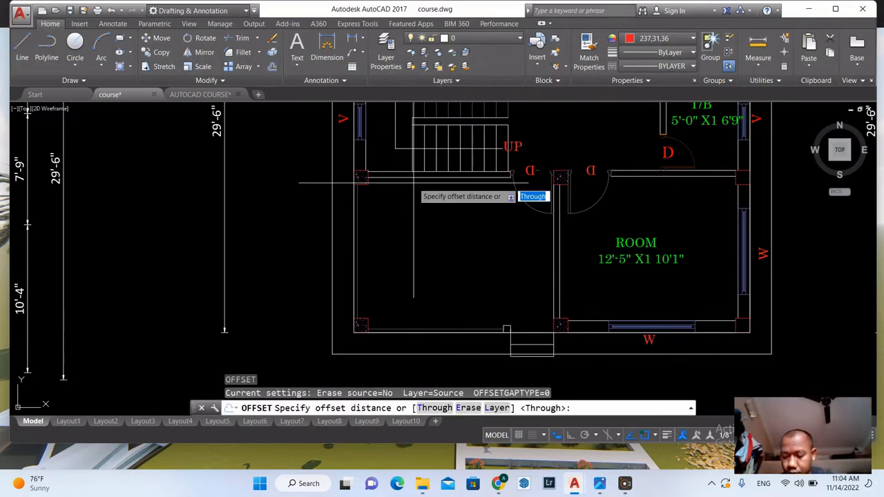
type("3")
key("Return")
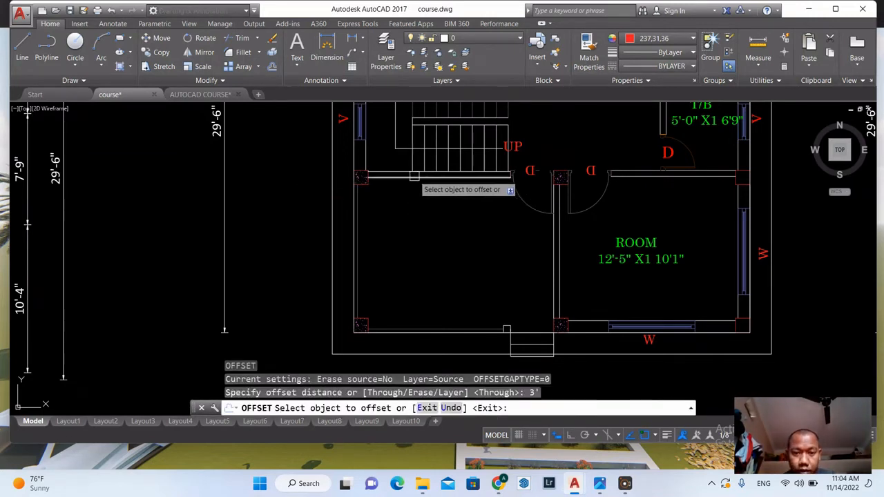
left_click(414, 173)
left_click(409, 244)
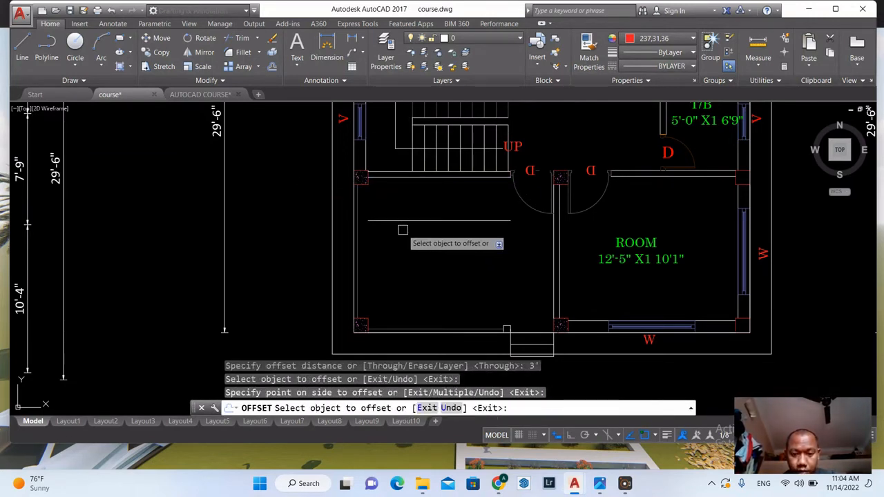
Step: Offset the new horizontal line 5" downward to give the partition wall its thickness
key("Return")
key("Return")
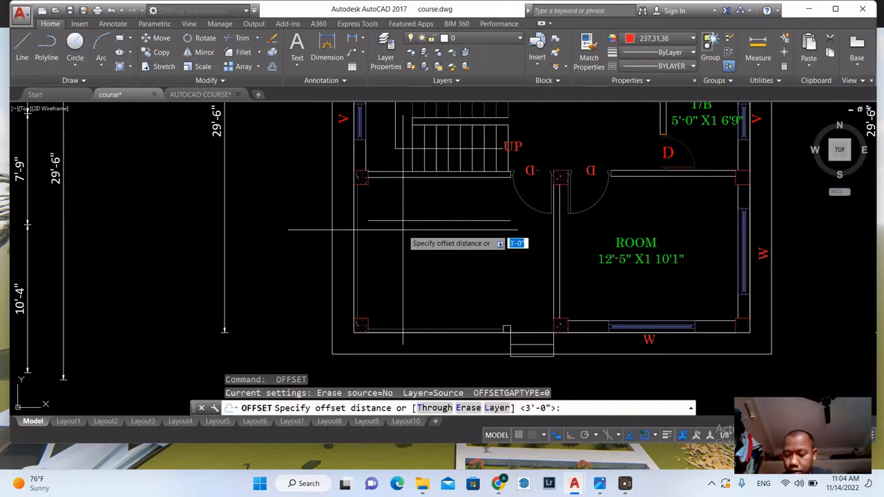
type("5")
key("Return")
left_click(402, 221)
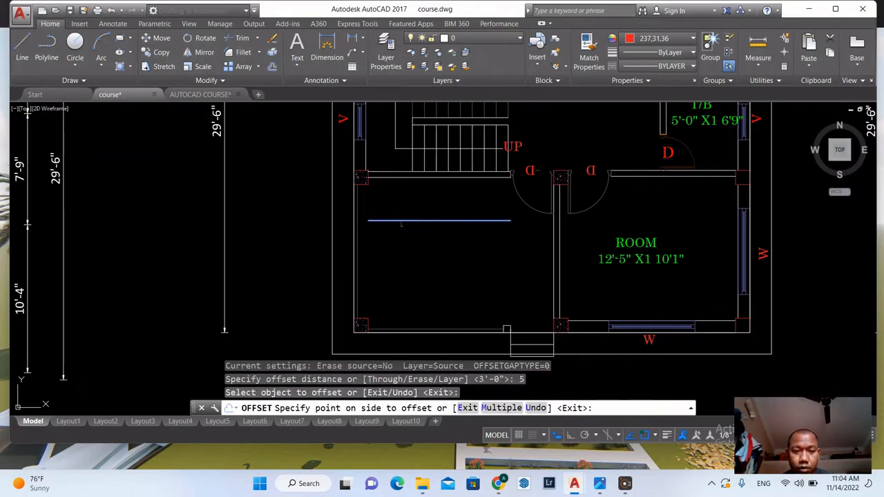
left_click(400, 259)
key("Escape")
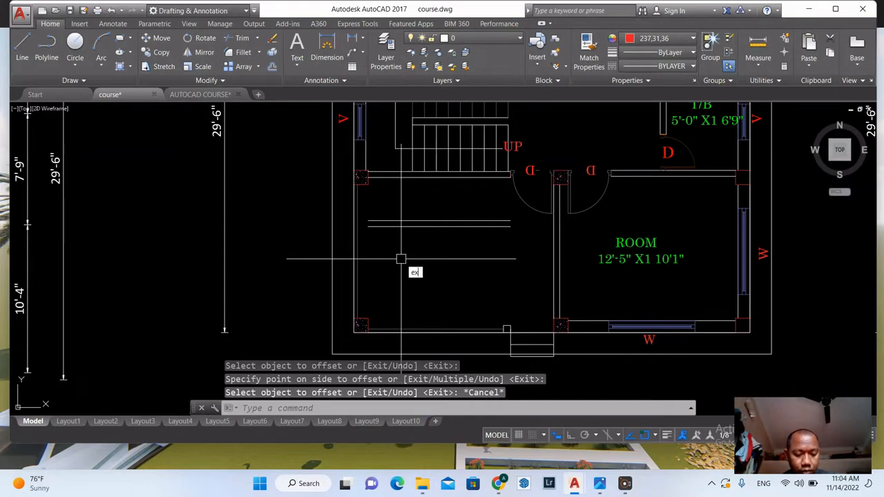
Step: Extend the left ends of both partition wall lines to the outer wall line
type("ex")
key("Return")
key("Return")
left_click(389, 240)
left_click(366, 210)
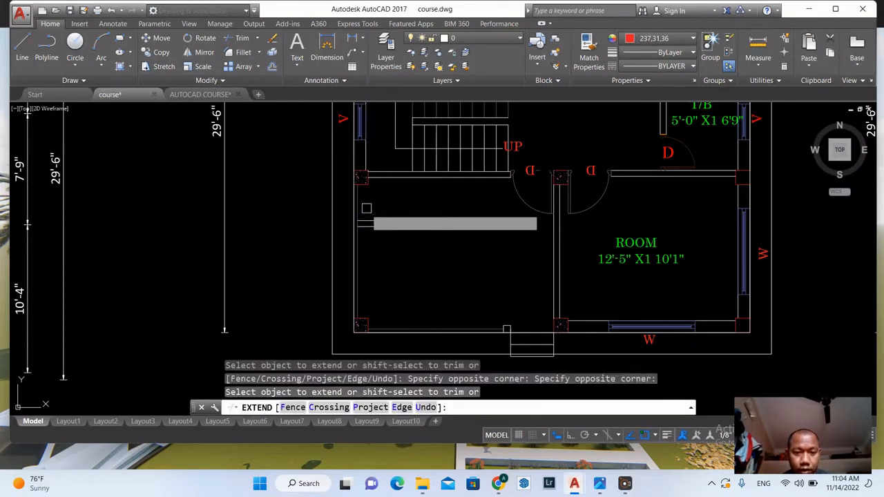
left_click(368, 237)
left_click(363, 212)
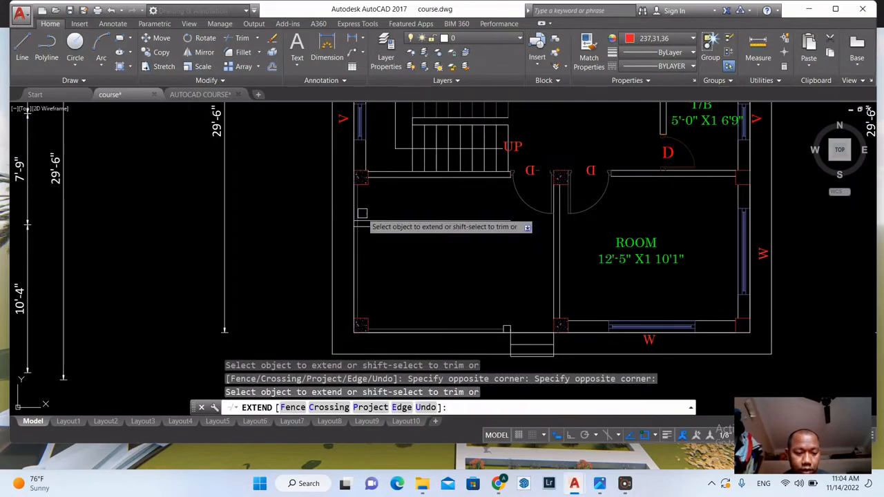
key("Escape")
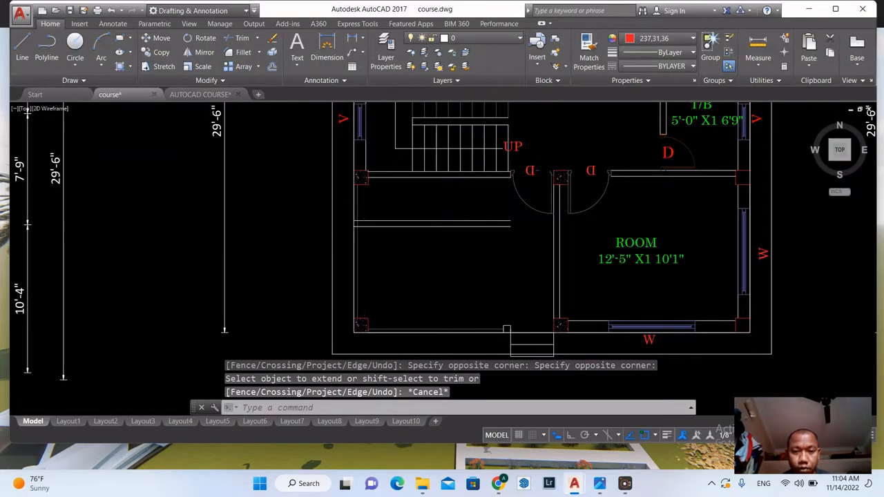
Step: Stretch the upper end of the thin inner line along the former verandah's left edge down to the partition's lower line
scroll(361, 200, "up", 3)
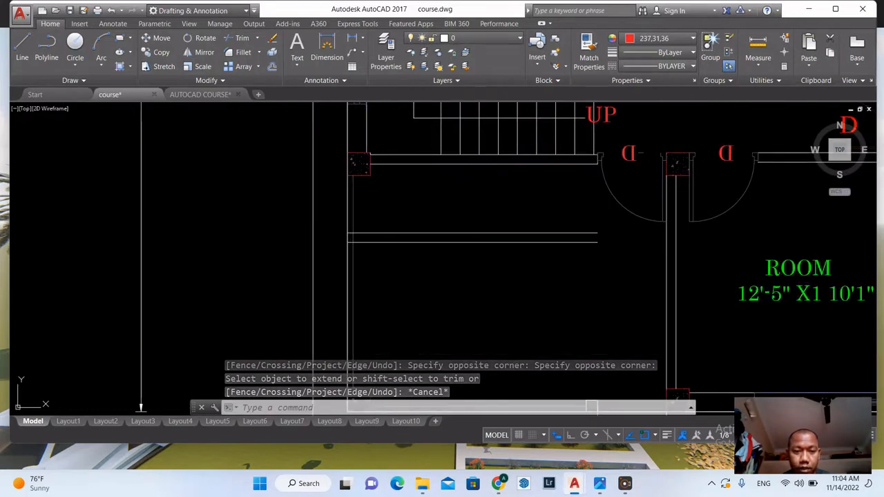
left_click(354, 183)
left_click(353, 174)
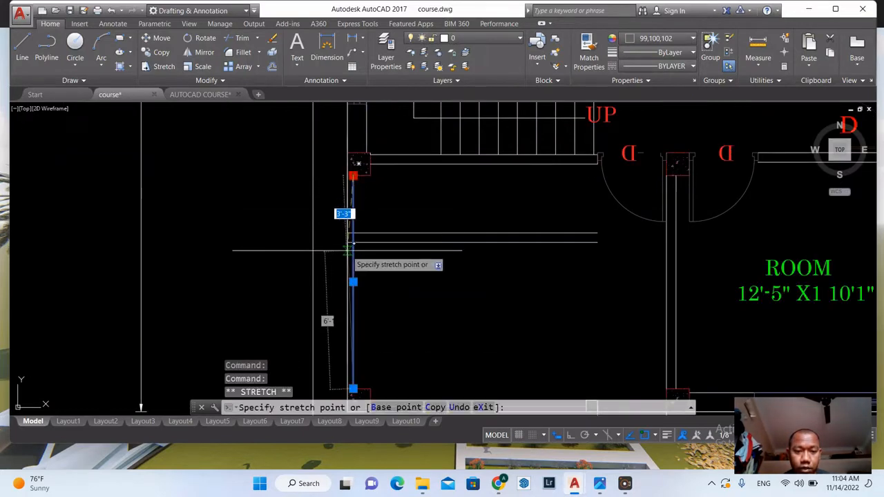
key("Escape")
key("Escape")
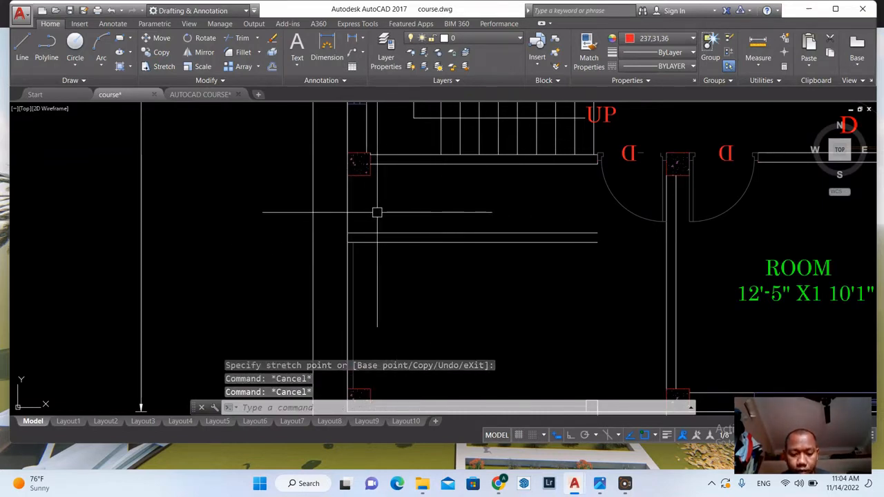
Step: Draw a vertical line from the lower-left corner of the column below the stairs to the partition's upper line
left_click(22, 48)
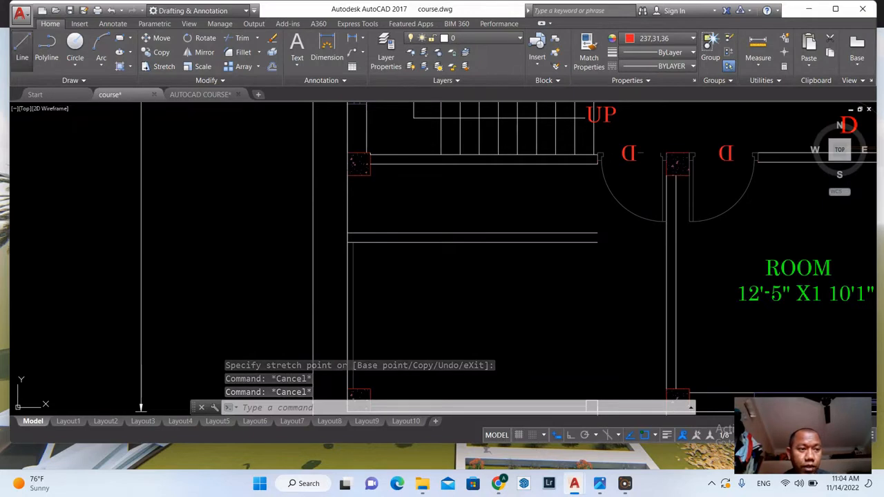
left_click(350, 168)
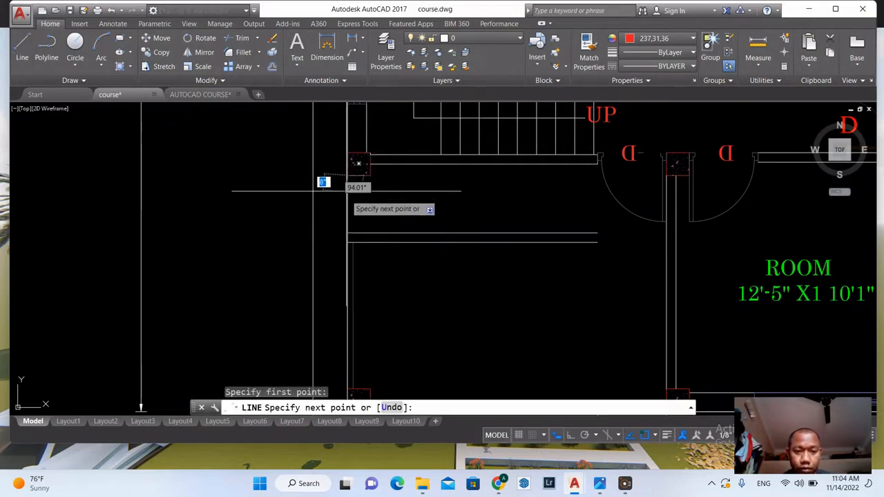
left_click(346, 233)
key("Escape")
Step: Offset the new vertical line below the column 10" to the right to form the store's outer wall
type("o")
key("Return")
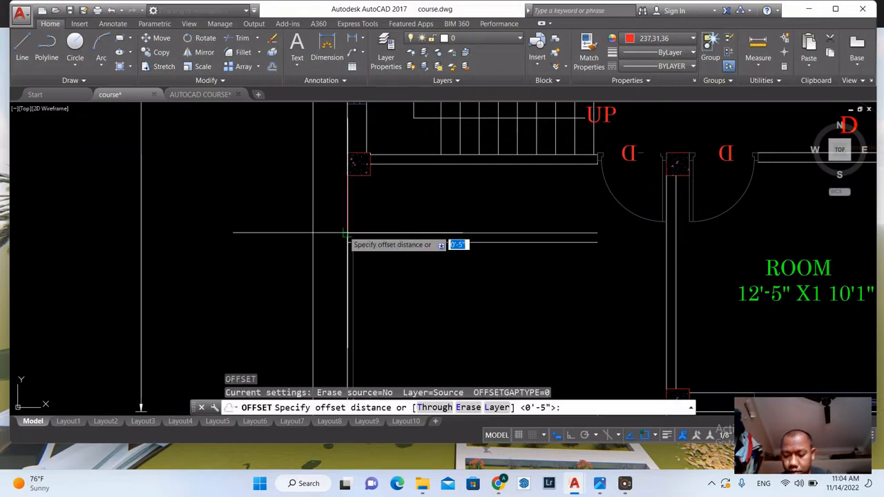
type("10")
key("Return")
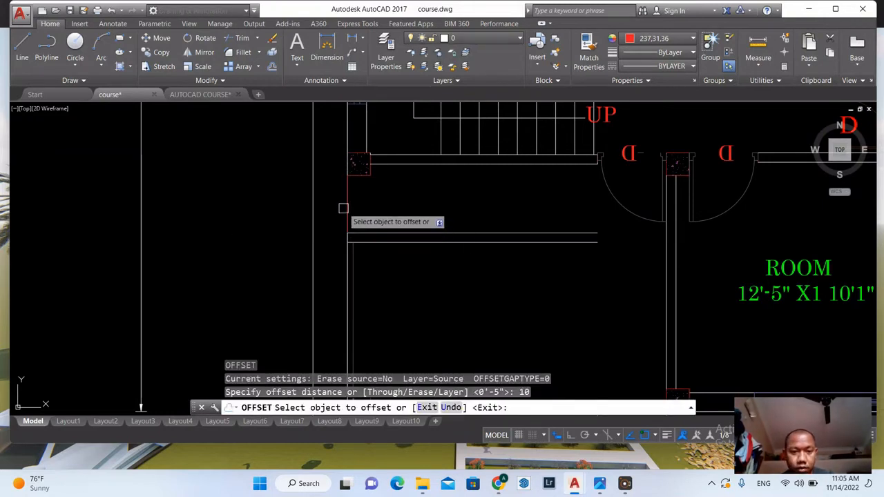
left_click(347, 206)
left_click(361, 208)
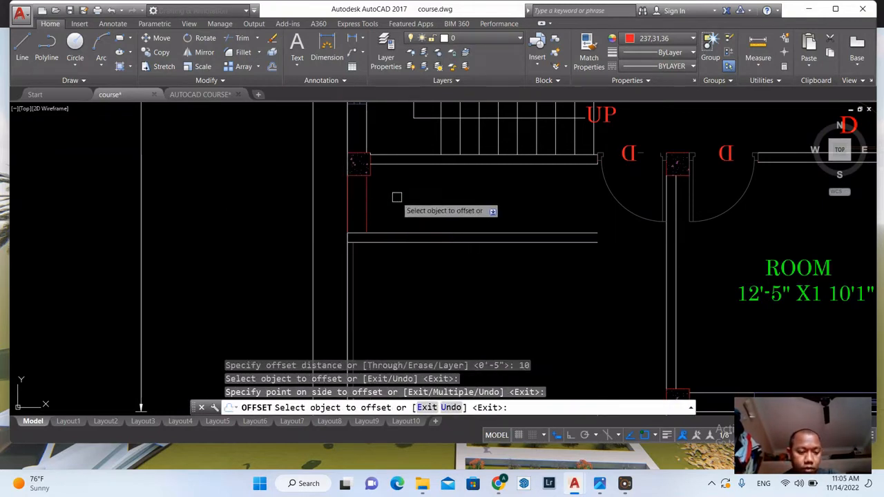
key("Escape")
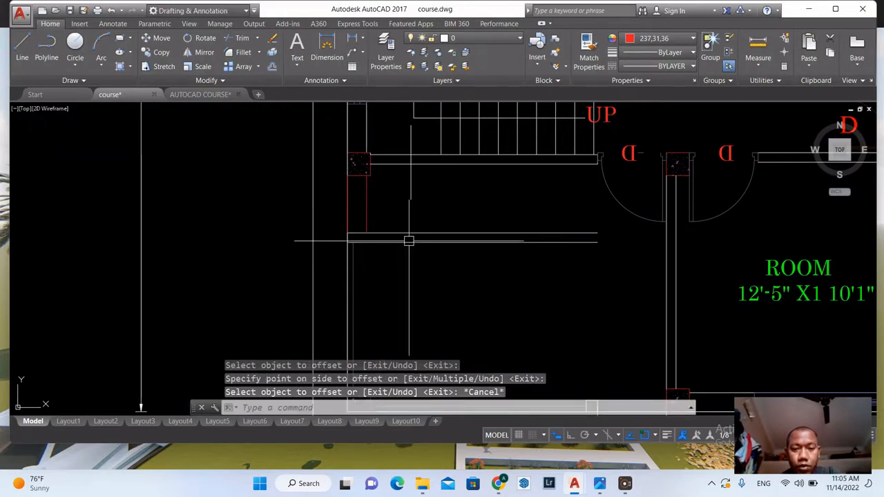
Step: Offset the inner line of the store's left wall 9'8" to the right to mark the store's far end
scroll(476, 219, "down", 3)
scroll(508, 218, "up", 3)
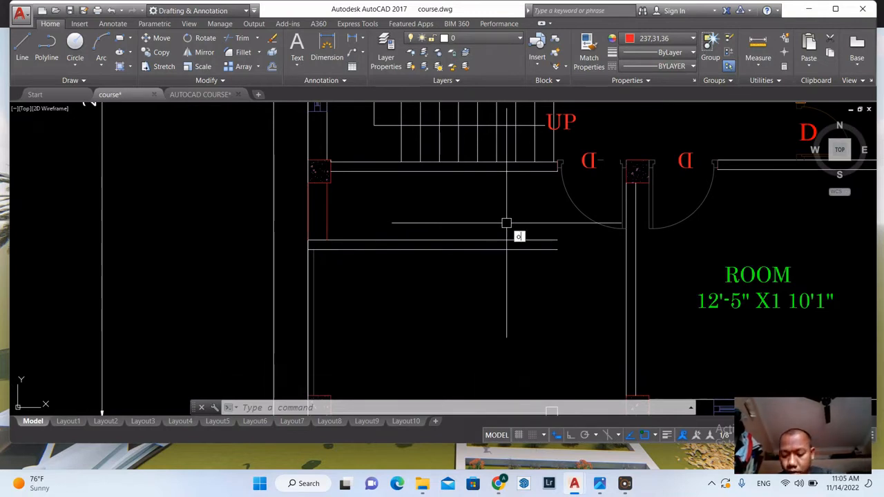
key("Return")
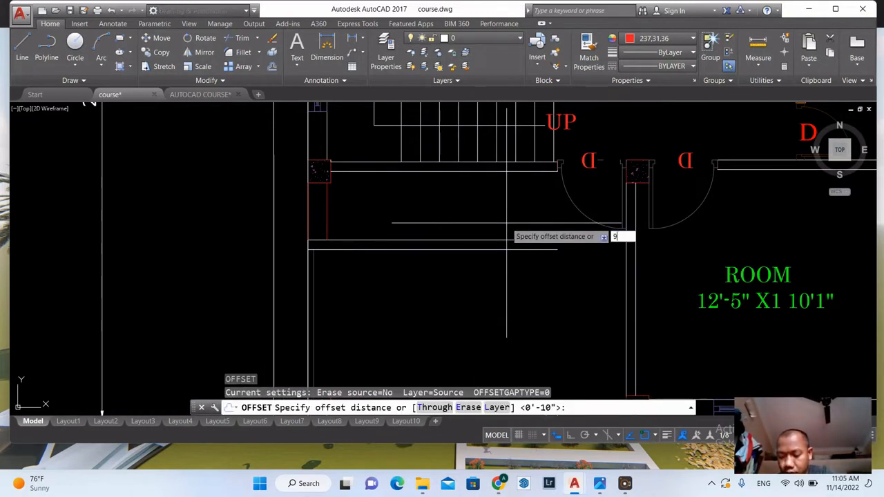
type("9'8")
key("Return")
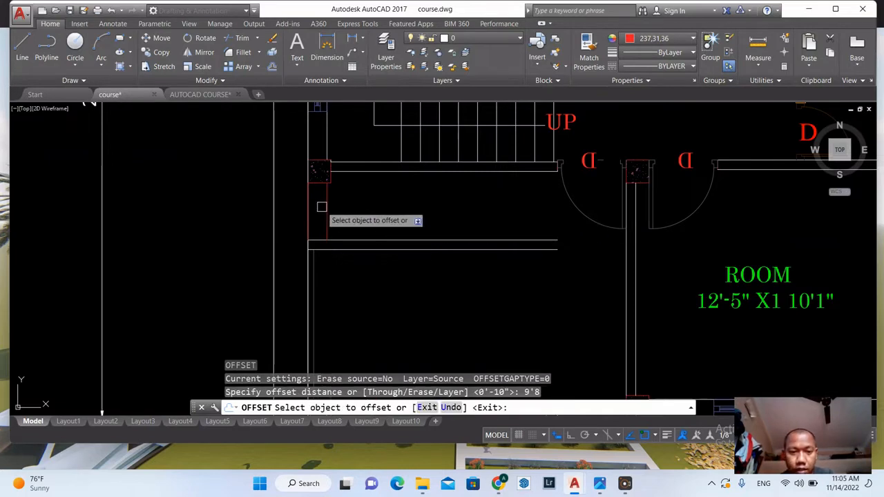
left_click(325, 205)
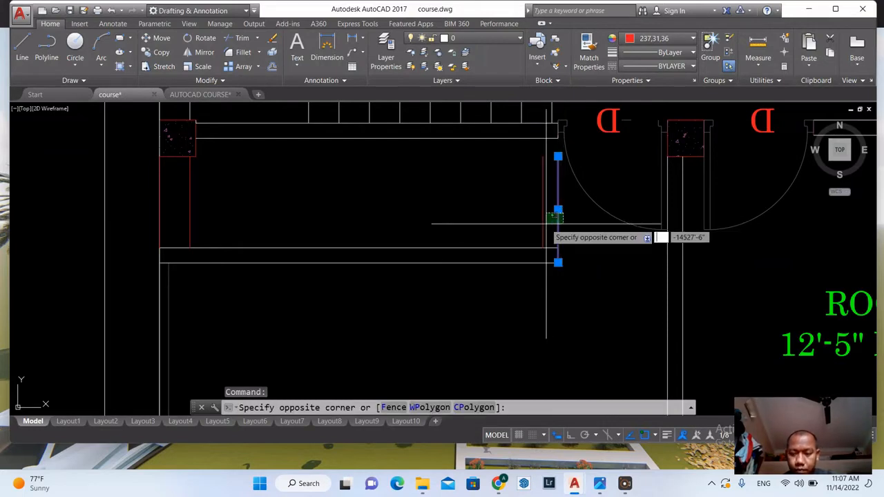
Step: Replace the vertical line at the partition's right end with a 5" rightward offset of the store's far-end wall line
key("Escape")
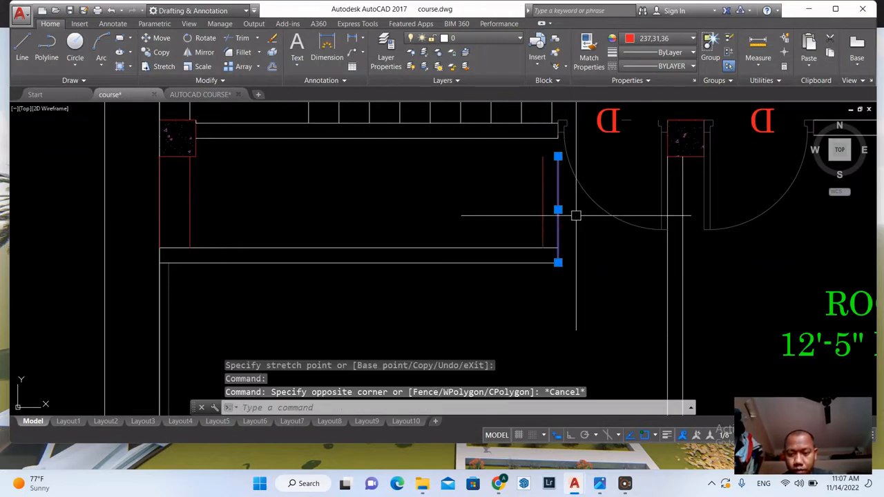
key("Delete")
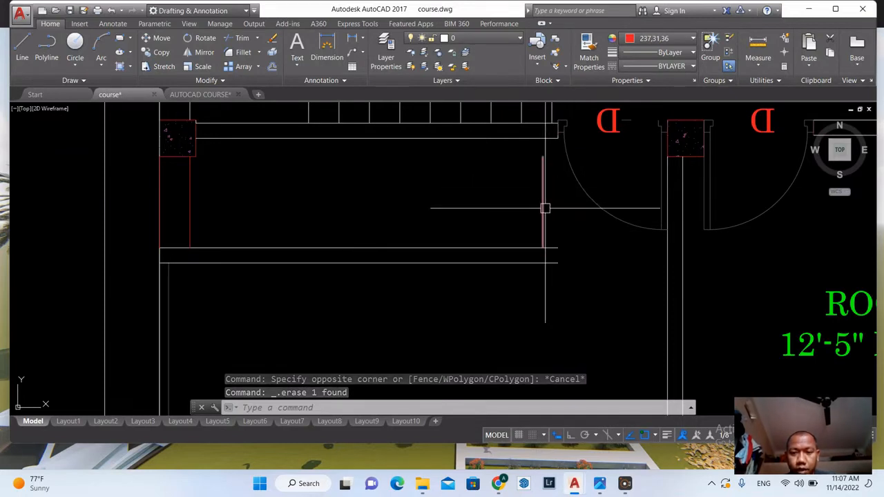
type("o")
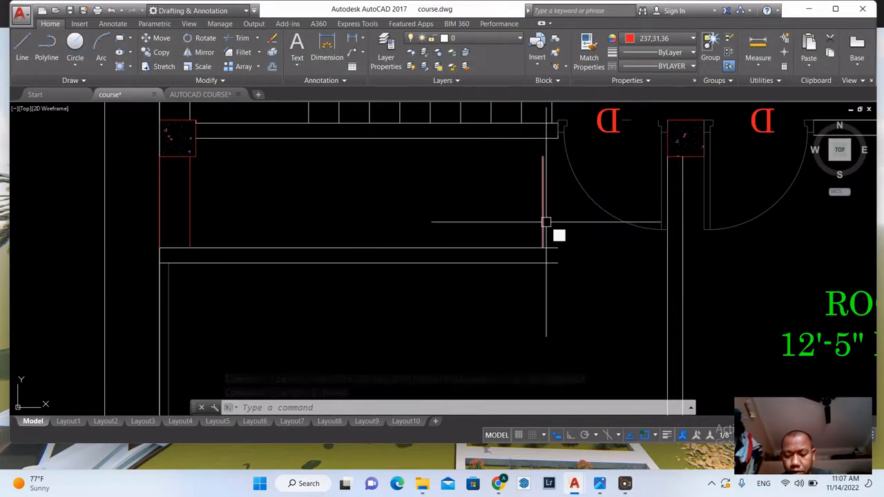
key("Return")
type("5")
key("Return")
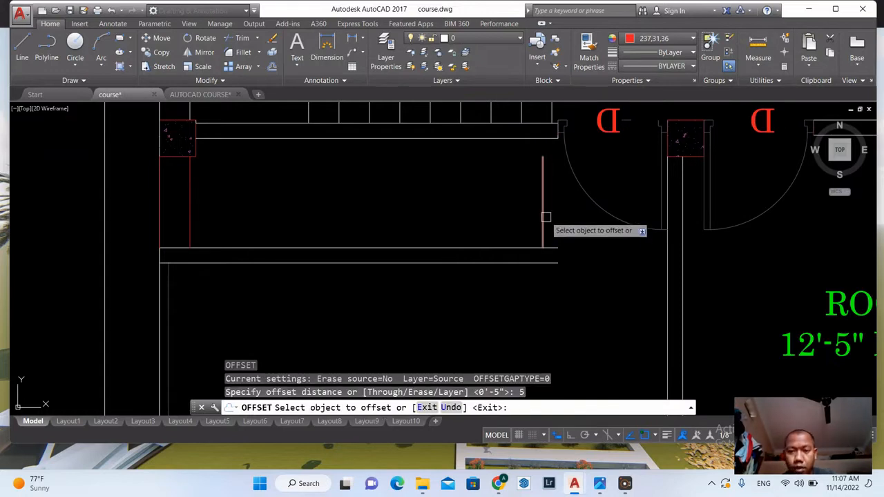
left_click(545, 221)
left_click(552, 222)
key("Escape")
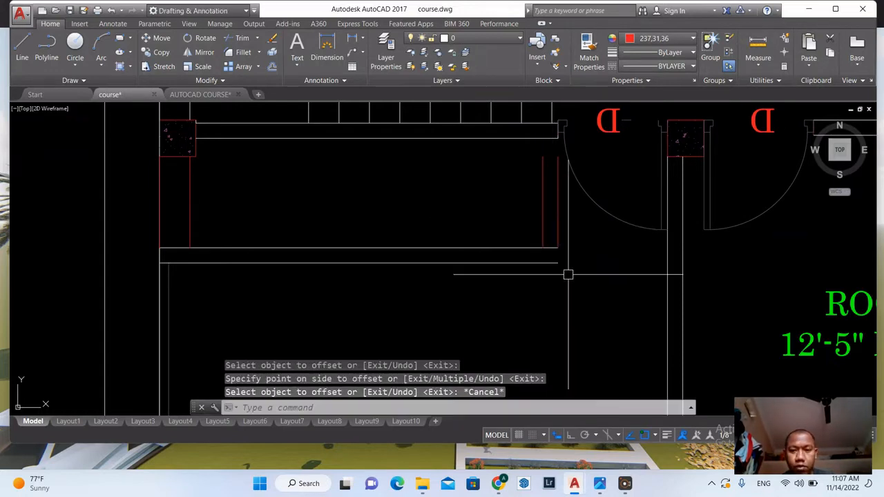
Step: Stretch the lower end of the store's outer right wall line down to the partition's lower line
left_click(558, 240)
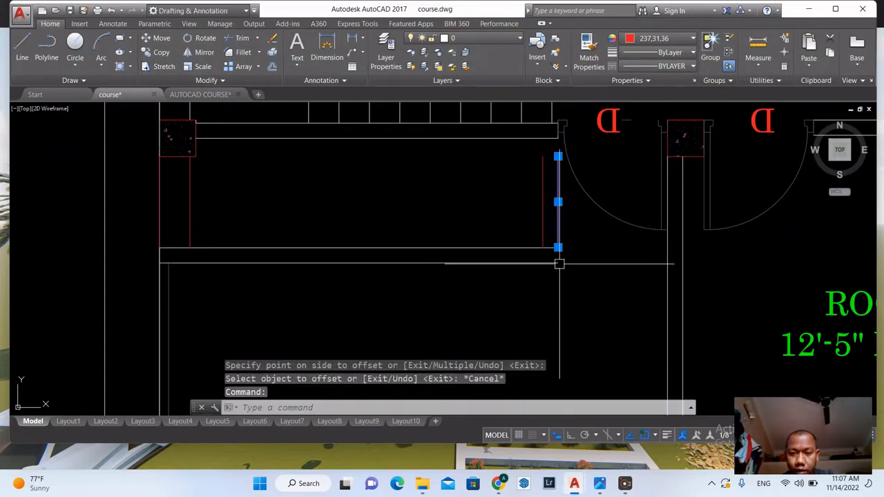
left_click(558, 247)
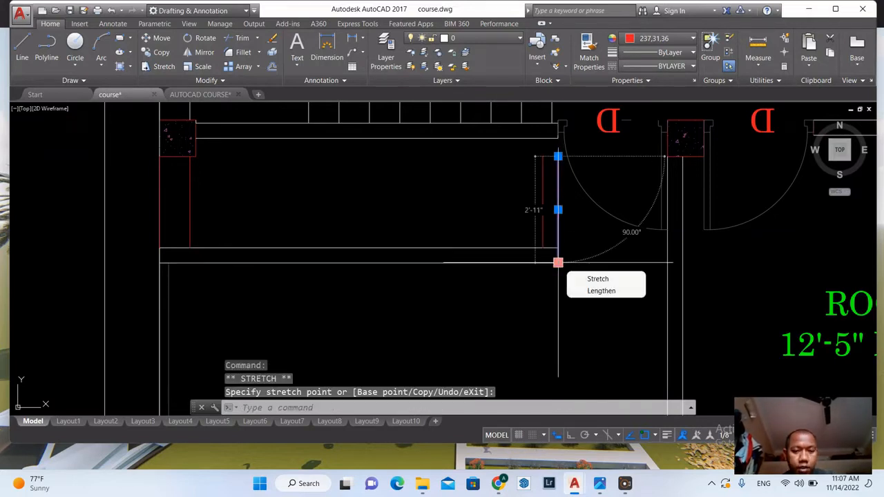
key("Escape")
key("Escape")
scroll(552, 249, "up", 2)
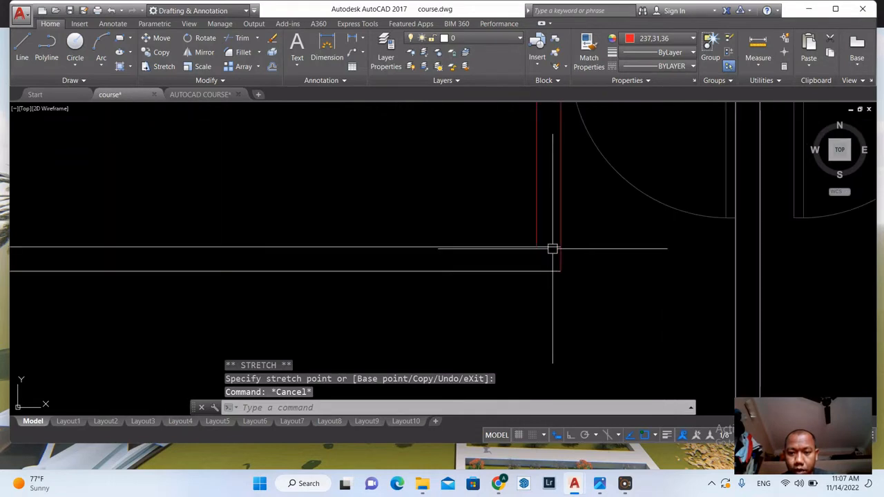
Step: Shorten the partition's upper line so its right end meets the store's inner right wall line
left_click(553, 248)
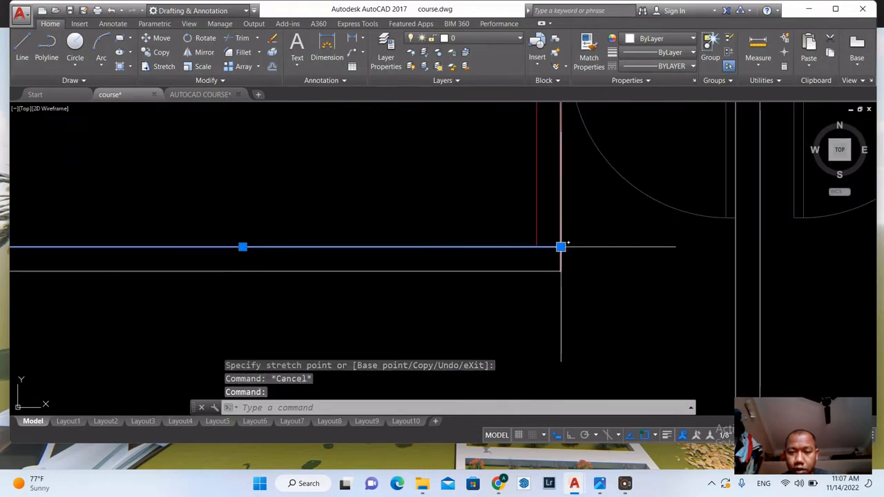
left_click(561, 247)
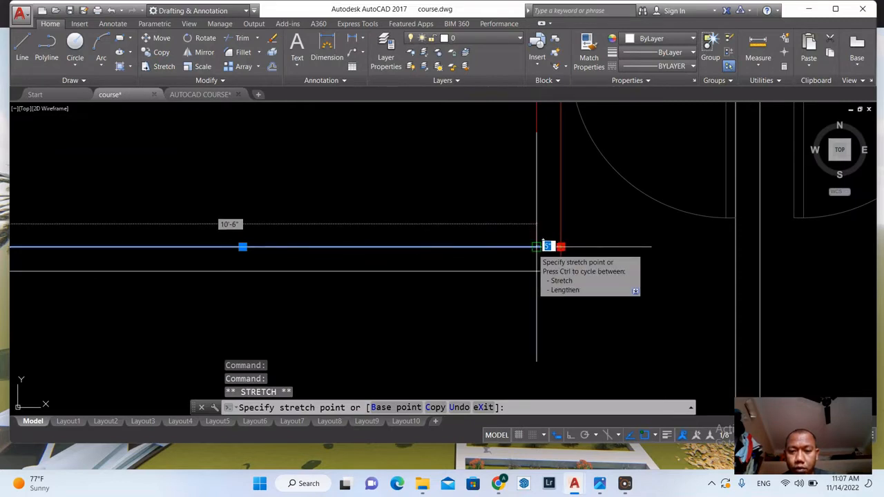
left_click(537, 248)
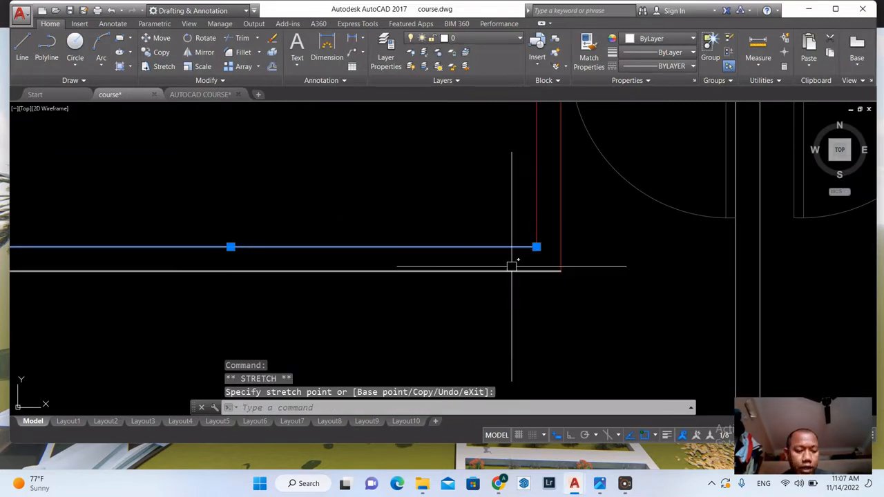
key("Escape")
key("Escape")
Step: Offset the lower line of the wall below the stairs 2'6" downward to mark the store's door opening
scroll(529, 236, "down", 5)
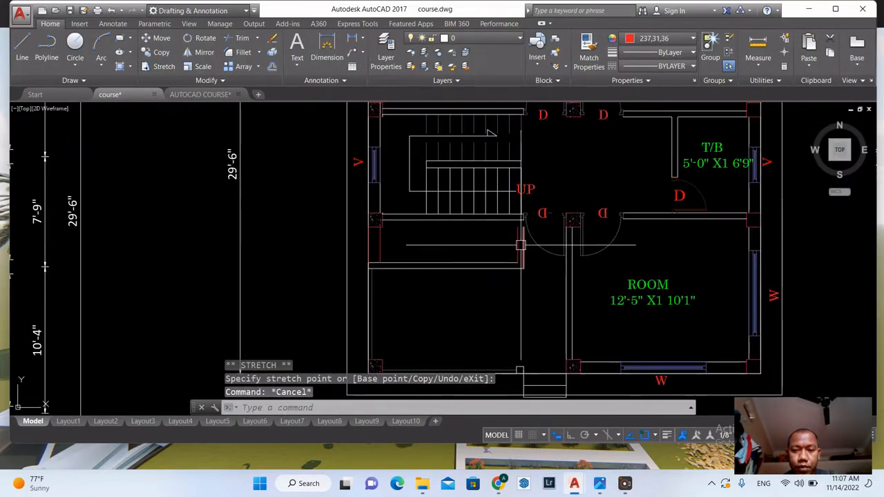
scroll(560, 232, "down", 6)
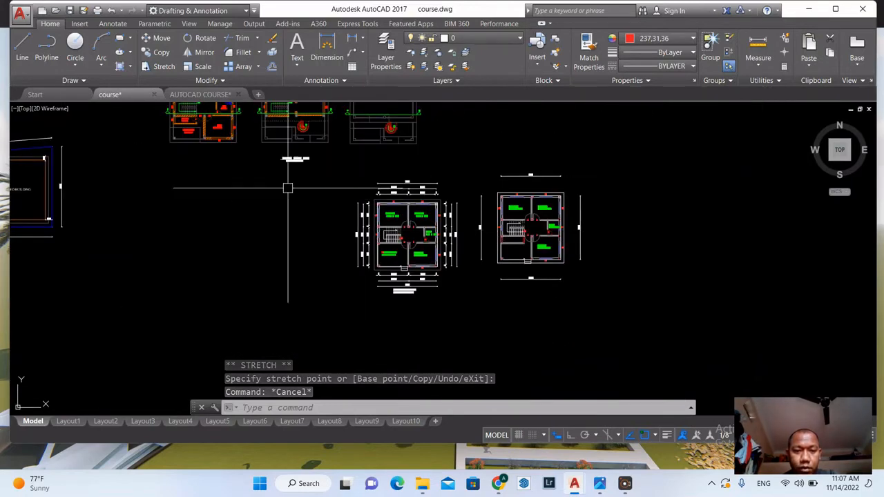
scroll(222, 175, "up", 10)
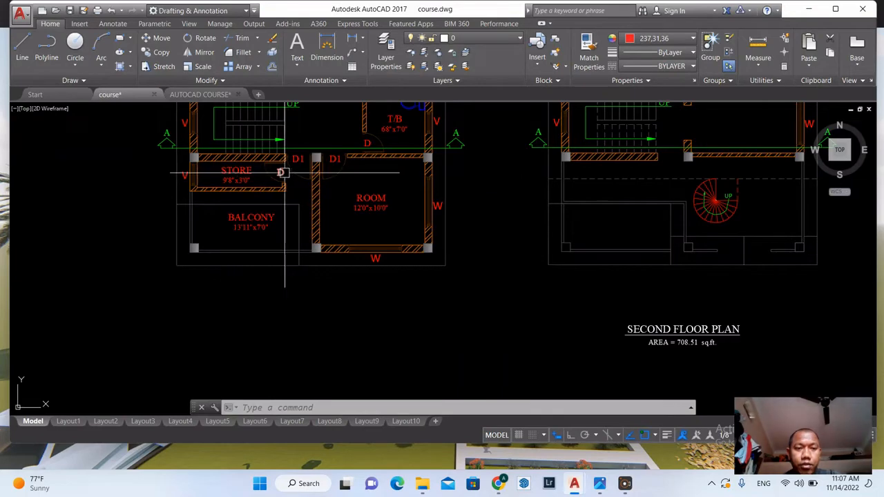
scroll(196, 175, "down", 8)
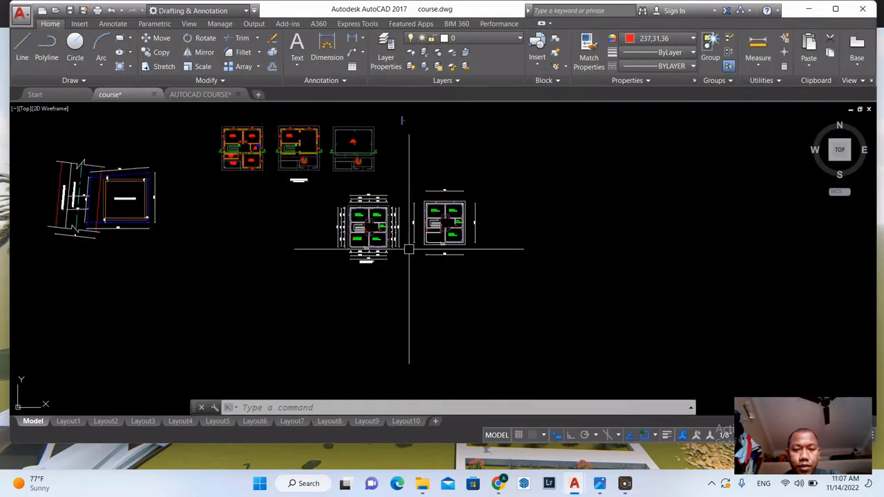
scroll(409, 250, "up", 4)
scroll(558, 223, "up", 10)
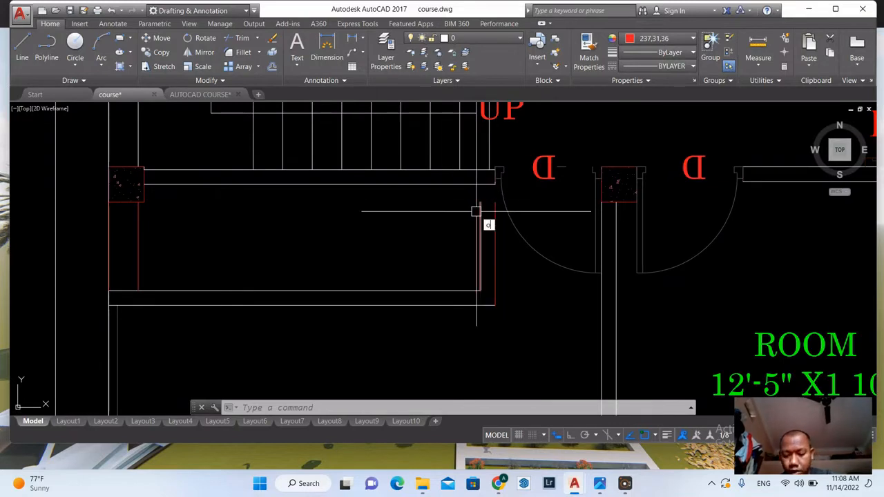
key("Return")
type("2'6")
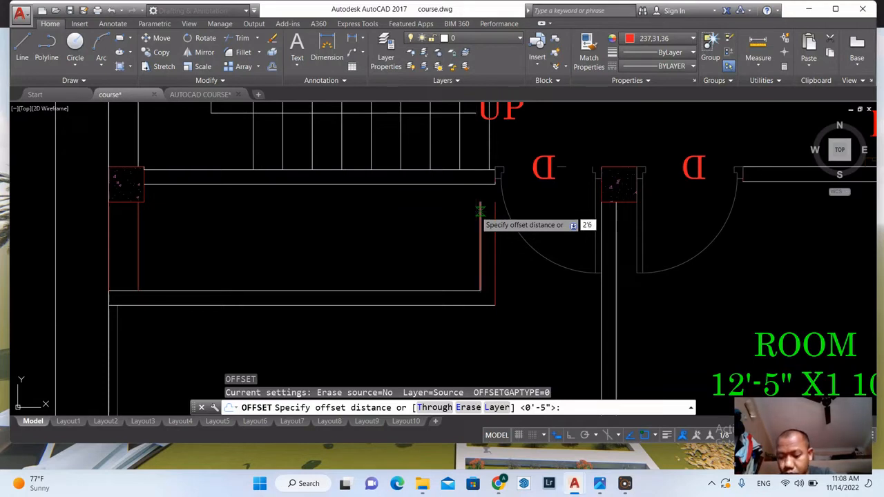
key("Return")
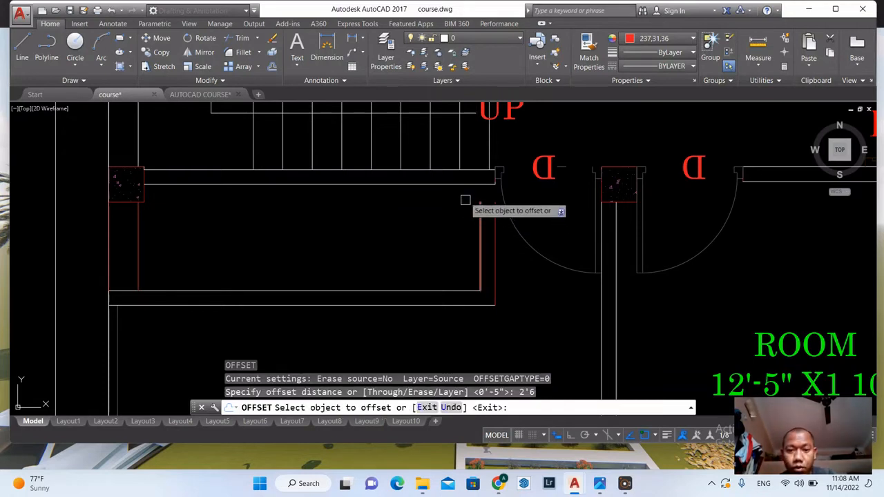
left_click(453, 183)
left_click(451, 233)
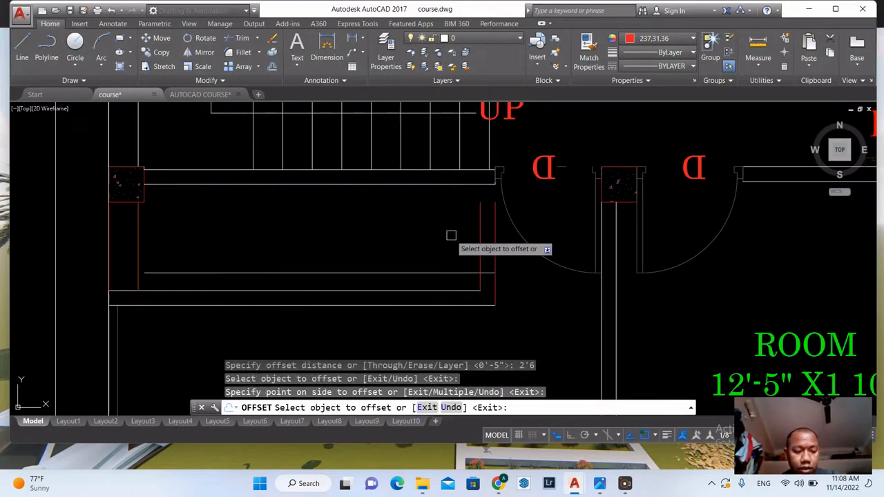
key("Escape")
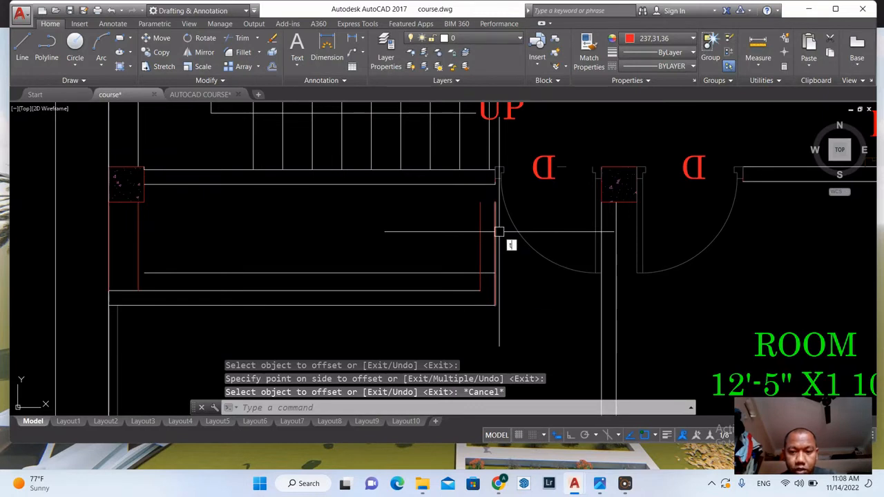
Step: Trim the store's right wall lines above the door opening mark and the mark's excess length, leaving a closed wall stub
key("Return")
key("Return")
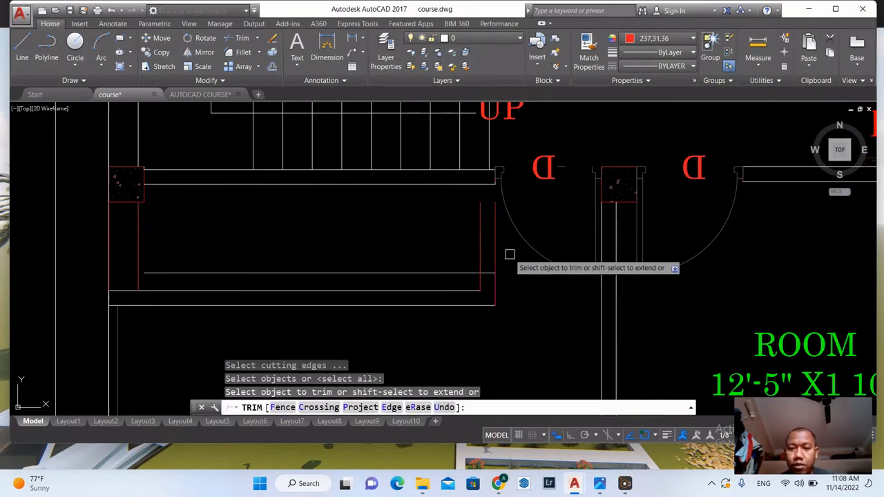
left_click(509, 253)
left_click(462, 234)
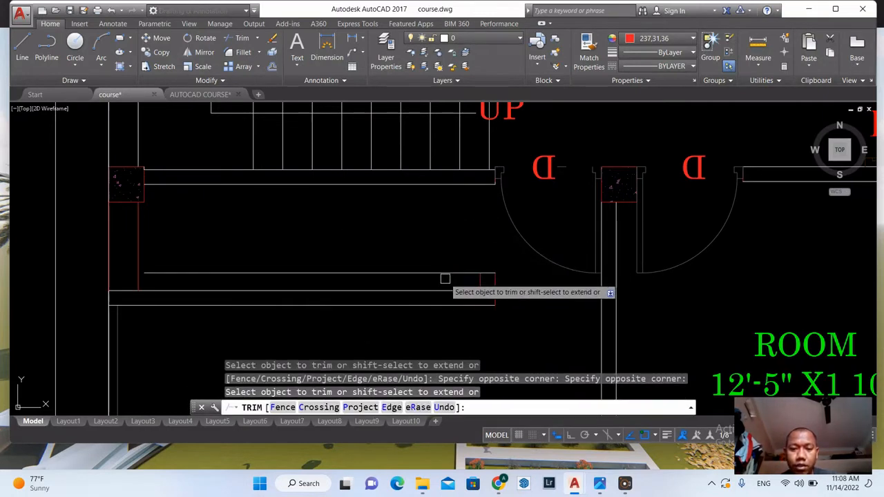
key("Escape")
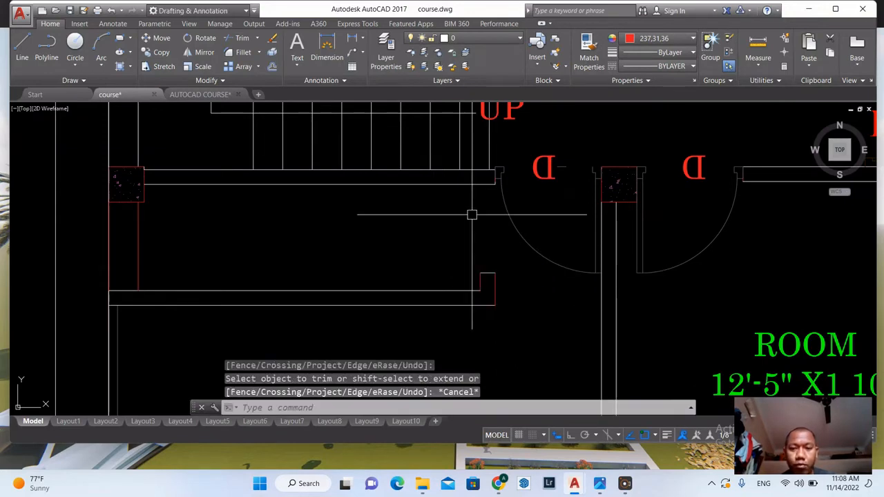
scroll(495, 237, "down", 2)
scroll(509, 265, "down", 3)
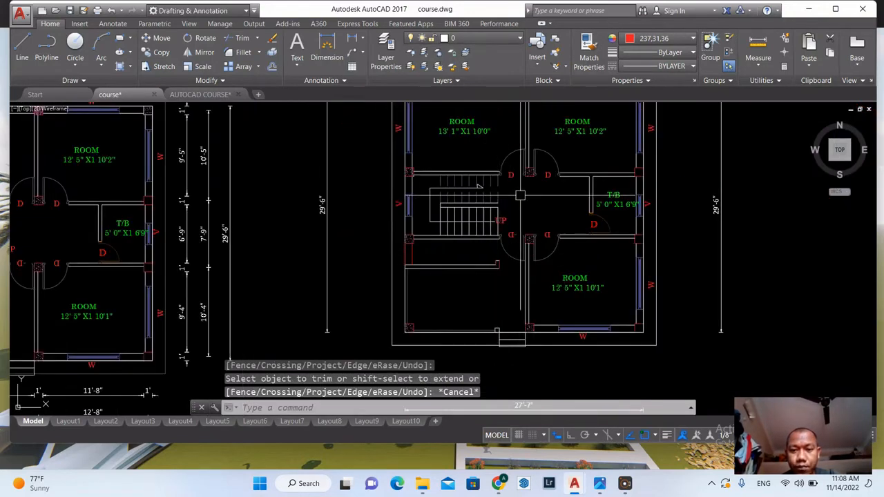
scroll(587, 224, "up", 2)
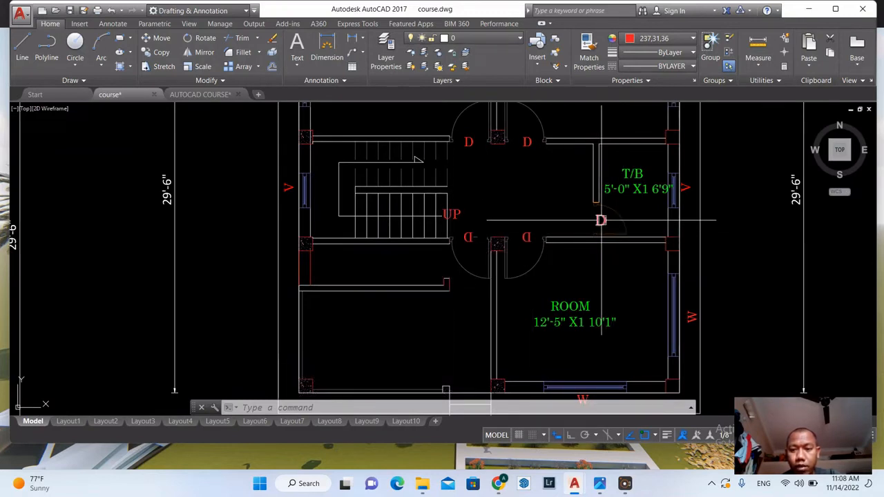
Step: Copy the T/B door's D label to the store's door opening
left_click(601, 220)
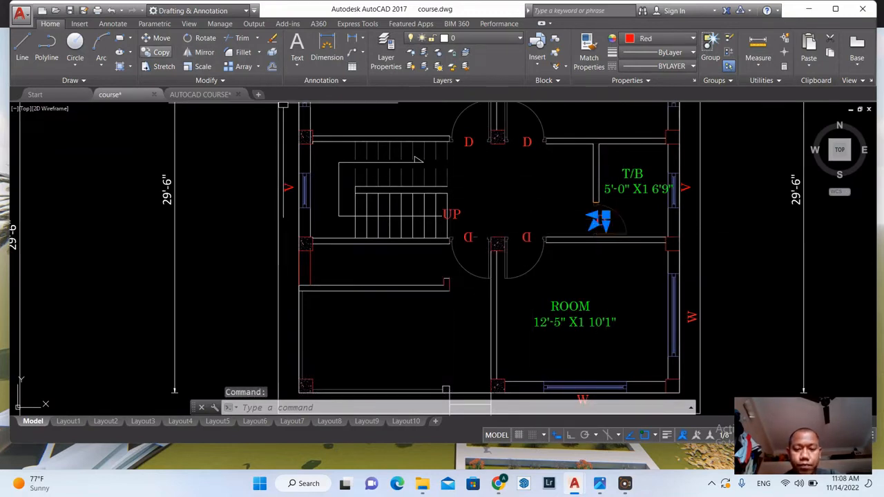
type("co")
key("Return")
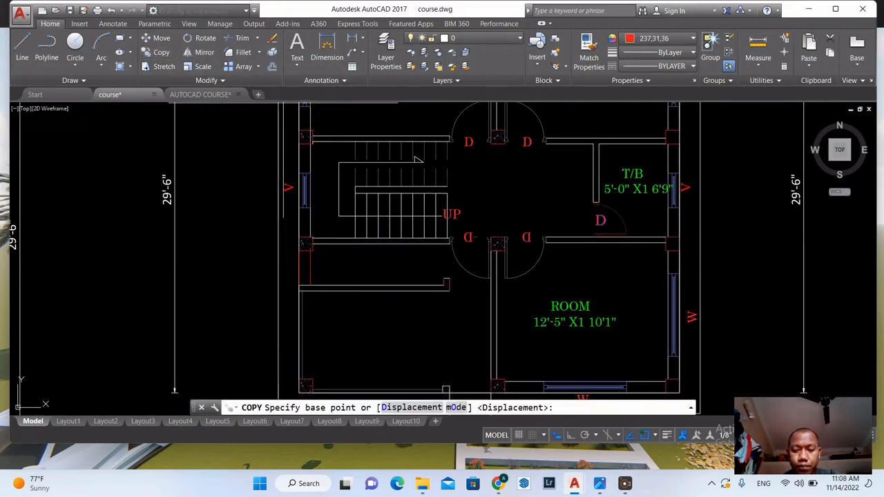
left_click(595, 225)
scroll(438, 266, "up", 2)
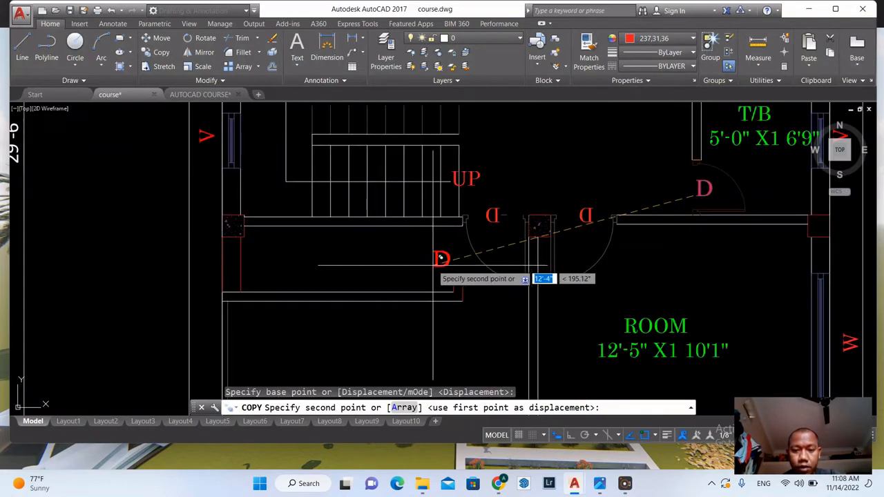
left_click(448, 256)
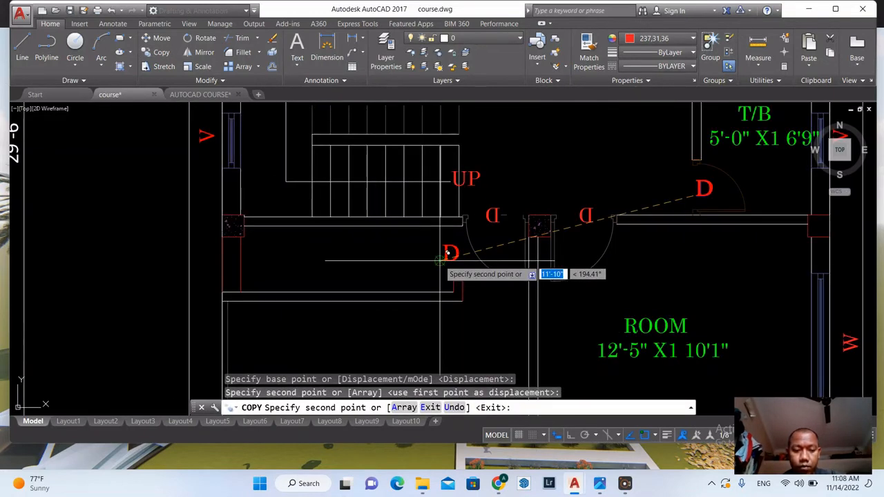
key("Escape")
scroll(439, 260, "down", 6)
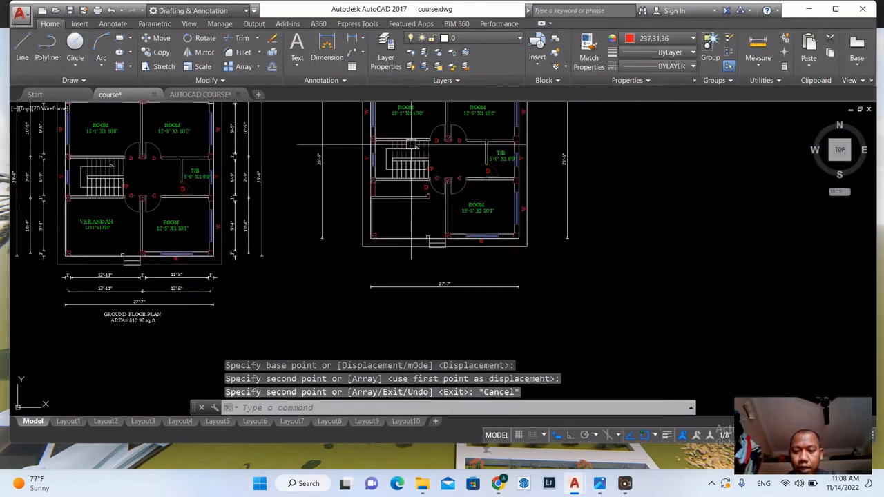
scroll(422, 201, "up", 3)
scroll(422, 201, "down", 5)
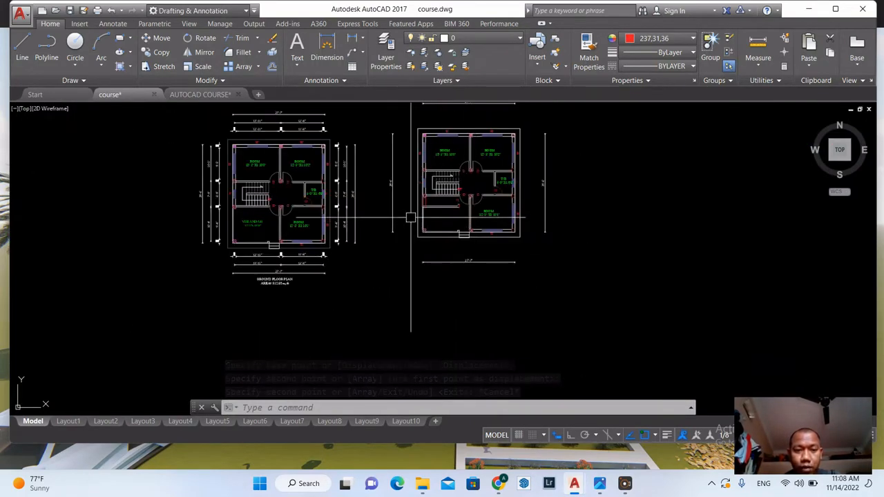
scroll(437, 196, "up", 4)
scroll(477, 231, "down", 5)
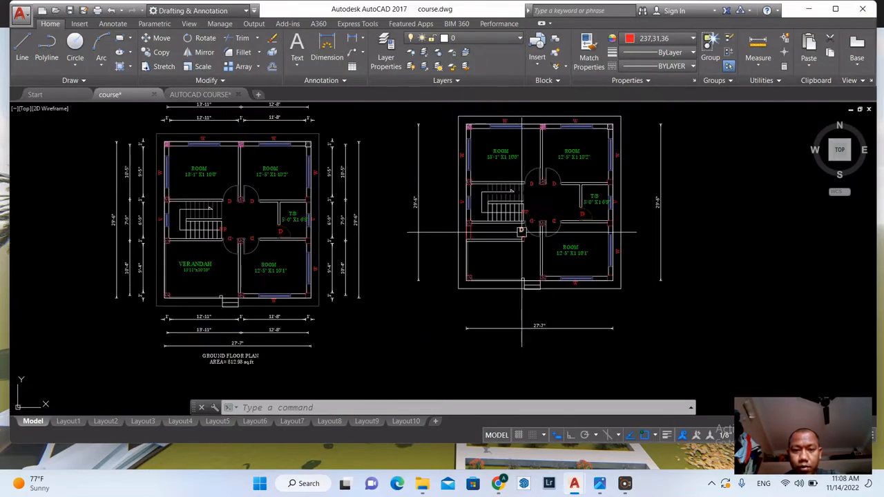
scroll(522, 233, "down", 2)
scroll(516, 231, "up", 2)
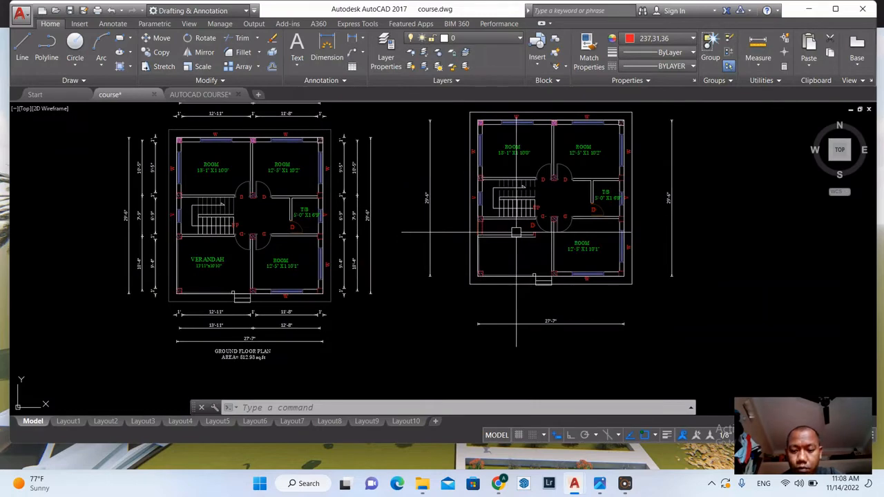
Step: Copy the BALCONY 13'11"x7'0" and STORE 9'8"x3'0" labels from the hatched reference plan into the new plan's balcony and store
scroll(516, 231, "down", 6)
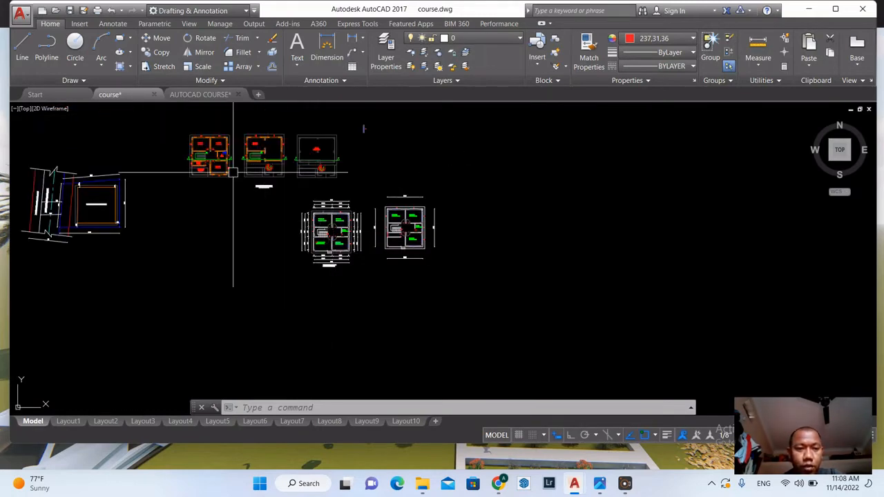
scroll(233, 172, "up", 8)
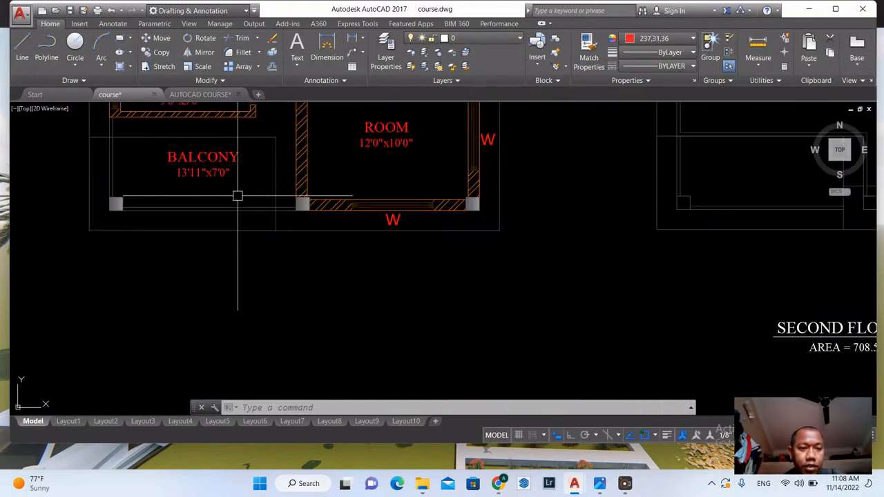
left_click(249, 186)
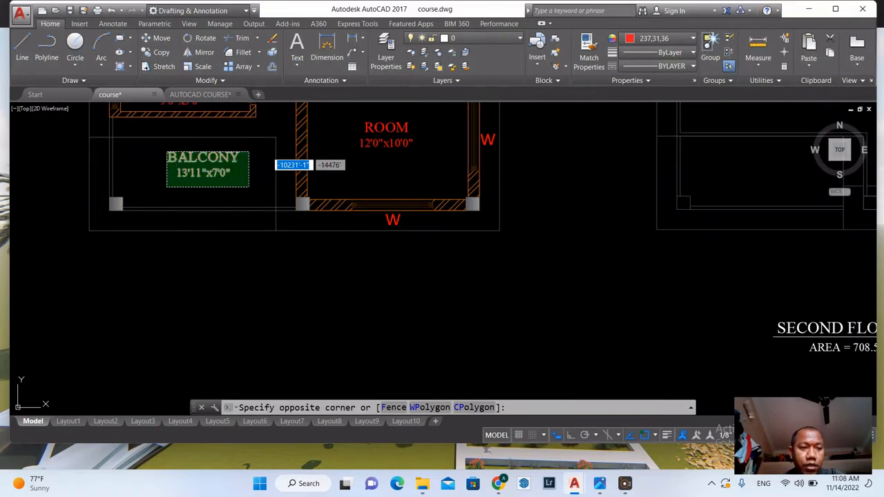
left_click(166, 151)
scroll(298, 226, "down", 4)
scroll(260, 176, "up", 4)
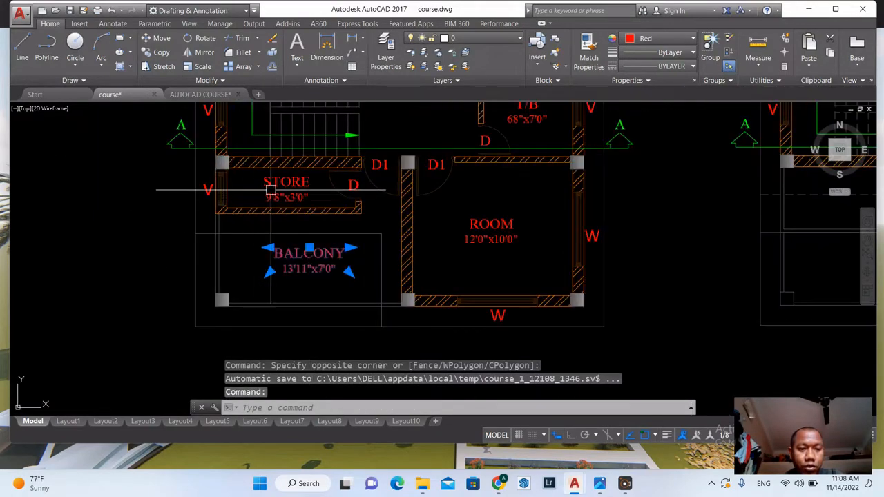
left_click(322, 199)
left_click(282, 173)
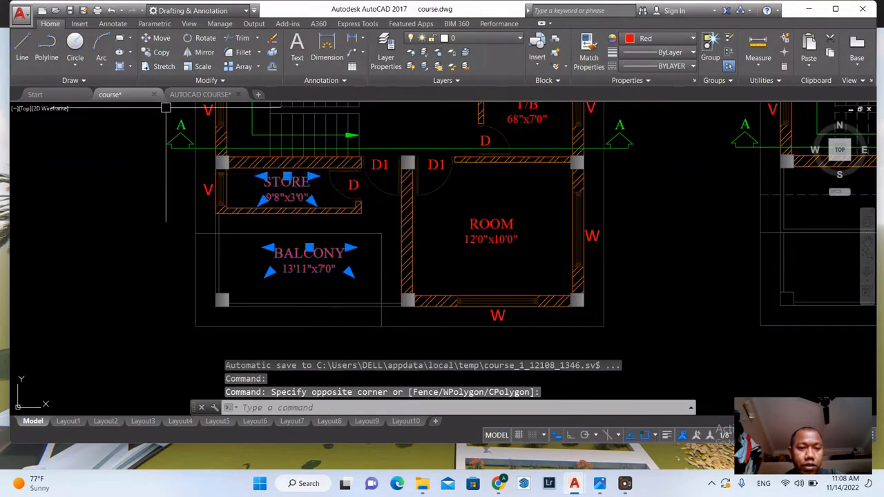
left_click(161, 52)
left_click(286, 186)
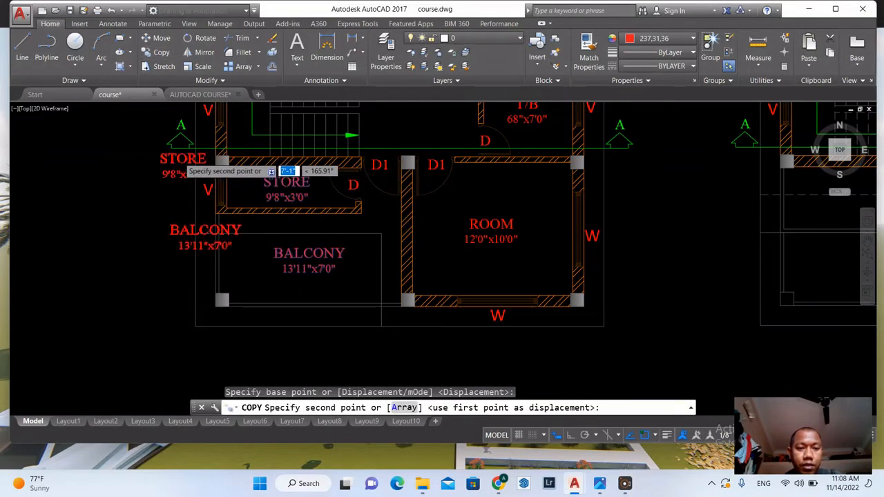
scroll(163, 203, "down", 5)
scroll(163, 203, "down", 2)
scroll(375, 266, "up", 6)
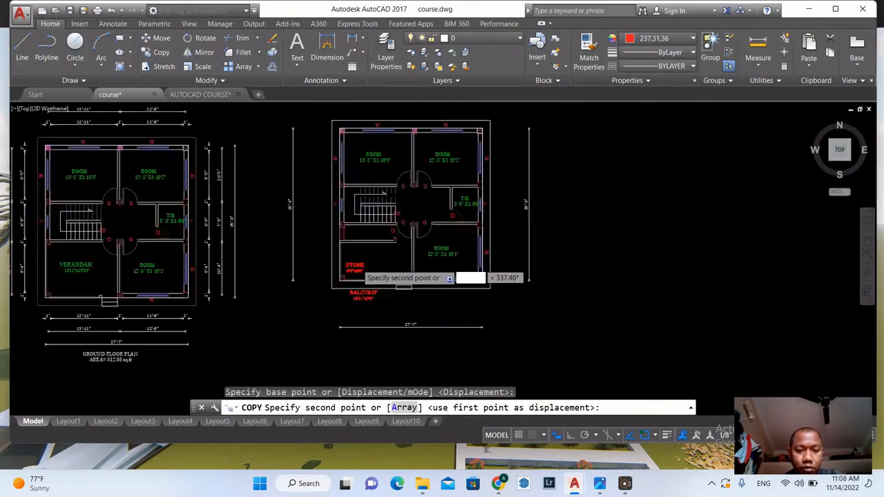
scroll(384, 224, "up", 2)
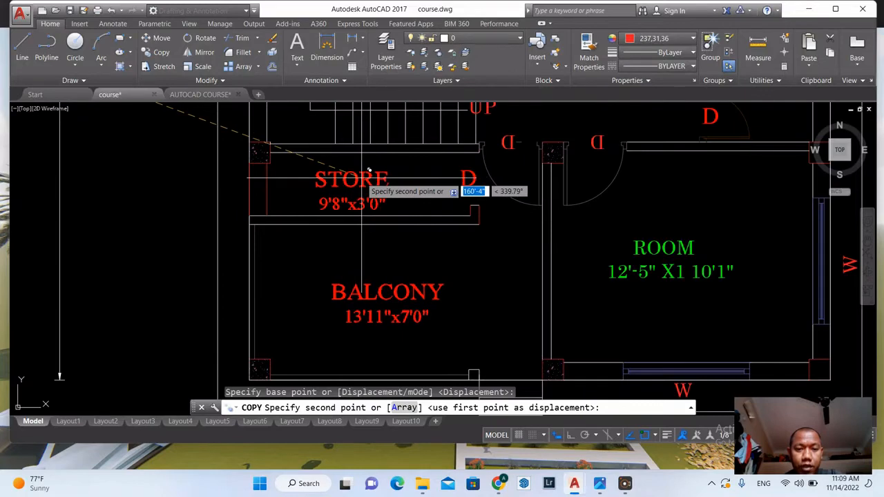
left_click(369, 170)
key("Escape")
scroll(373, 176, "down", 2)
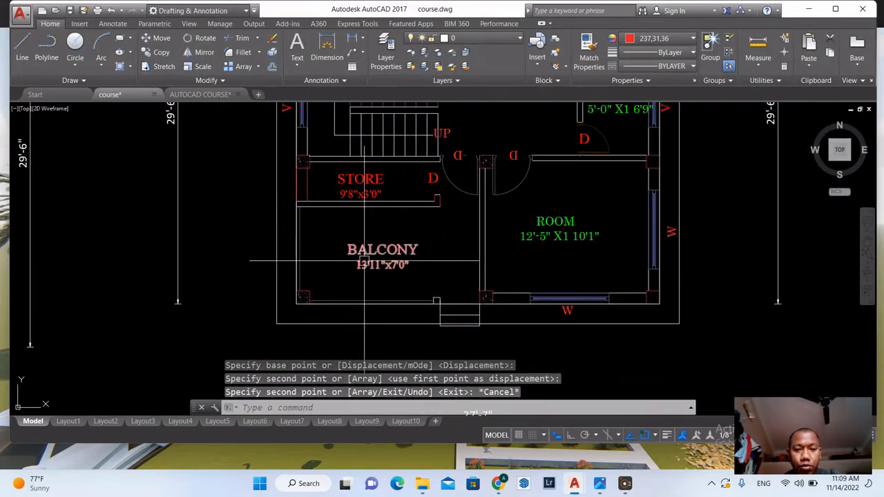
scroll(364, 261, "down", 5)
scroll(369, 263, "up", 4)
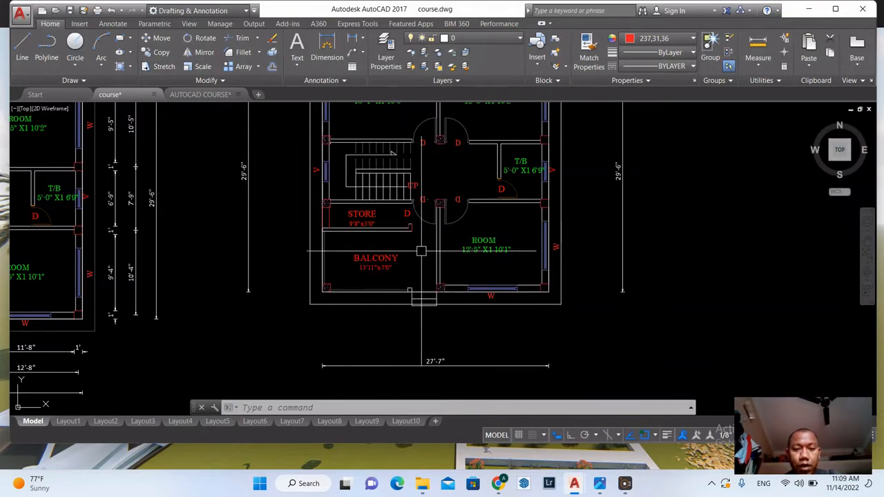
scroll(324, 269, "up", 3)
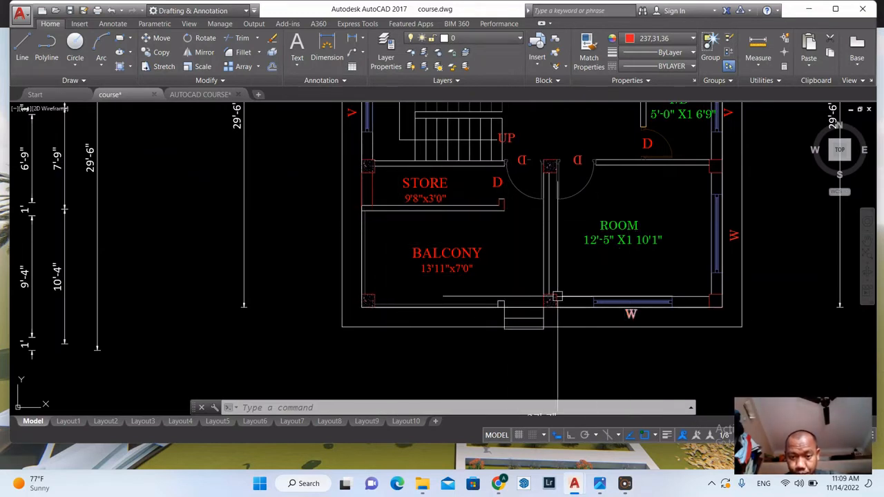
Step: Offset the store partition's lower line 1'6" downward and the left line of the wall between balcony and room 1'6" to the left
scroll(406, 226, "up", 2)
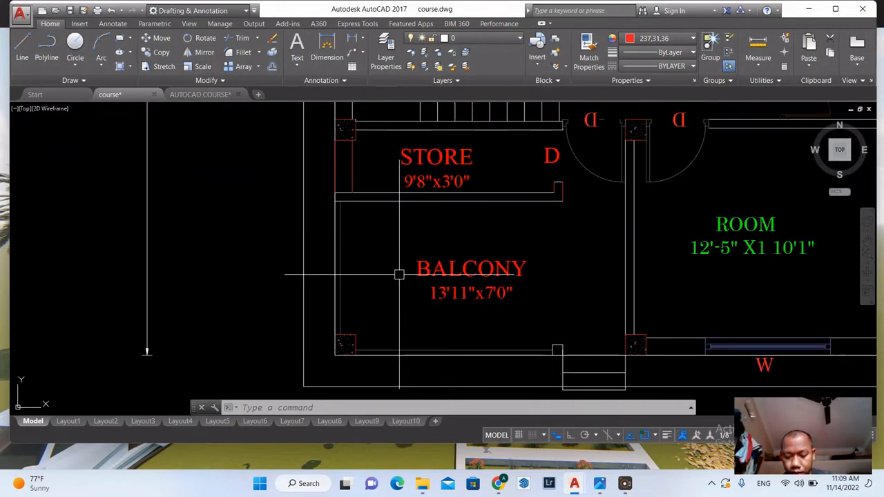
type("o")
key("Return")
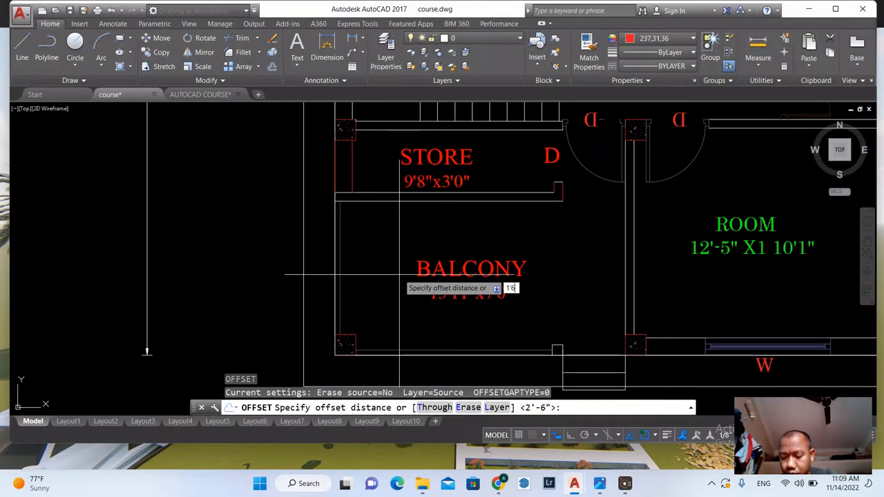
key("Return")
left_click(366, 205)
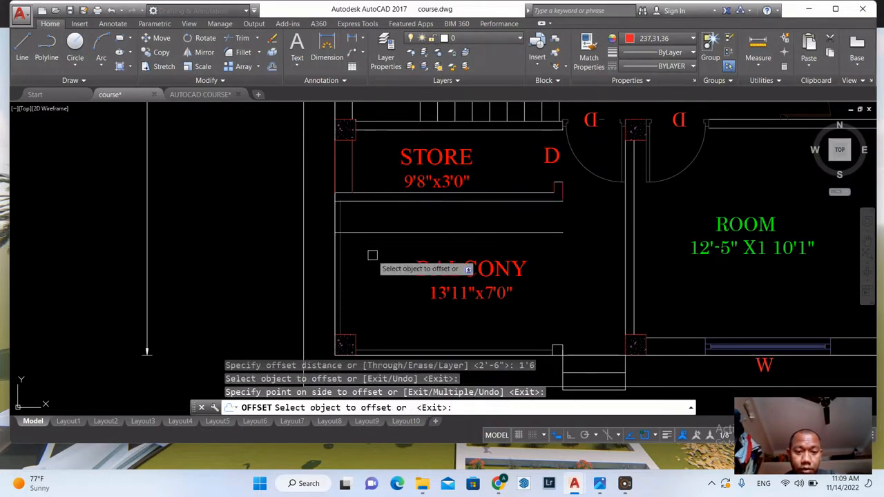
left_click(373, 253)
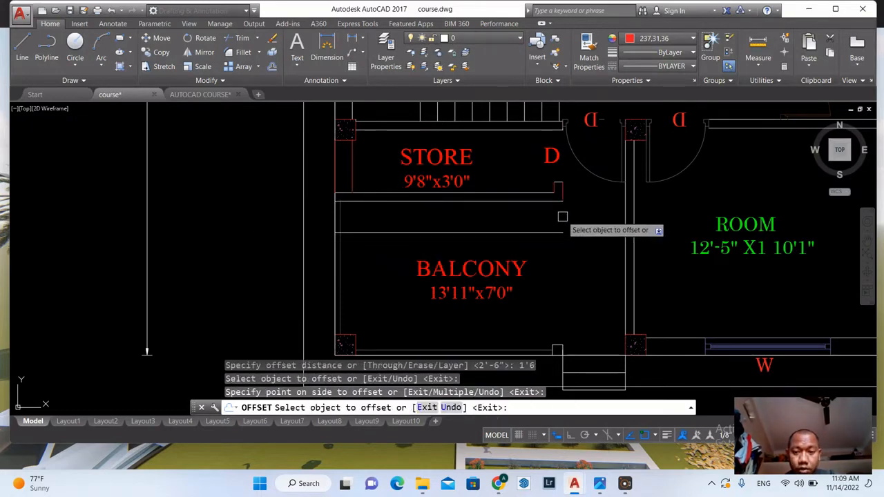
left_click(628, 289)
left_click(501, 289)
scroll(505, 270, "down", 5)
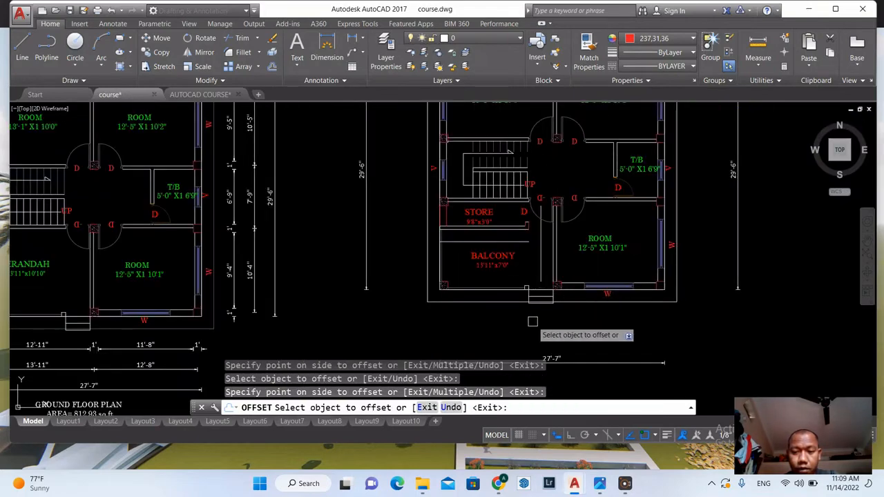
scroll(535, 318, "up", 2)
key("Escape")
key("Escape")
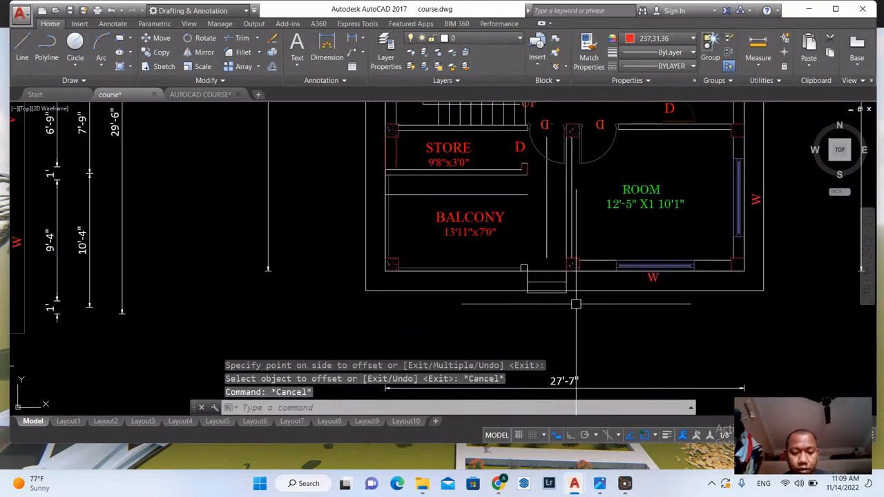
Step: Extend the vertical offset line in the balcony down to the lowest line of the entrance steps
type("ex")
key("Return")
key("Return")
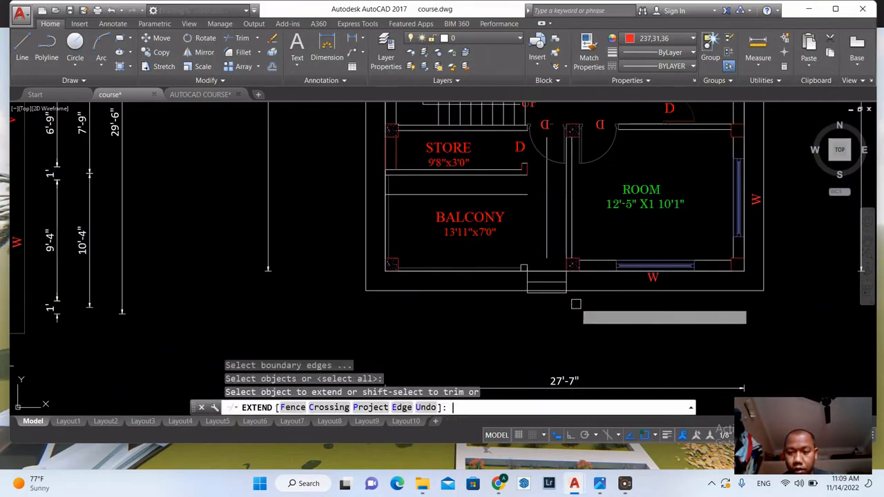
left_click(546, 241)
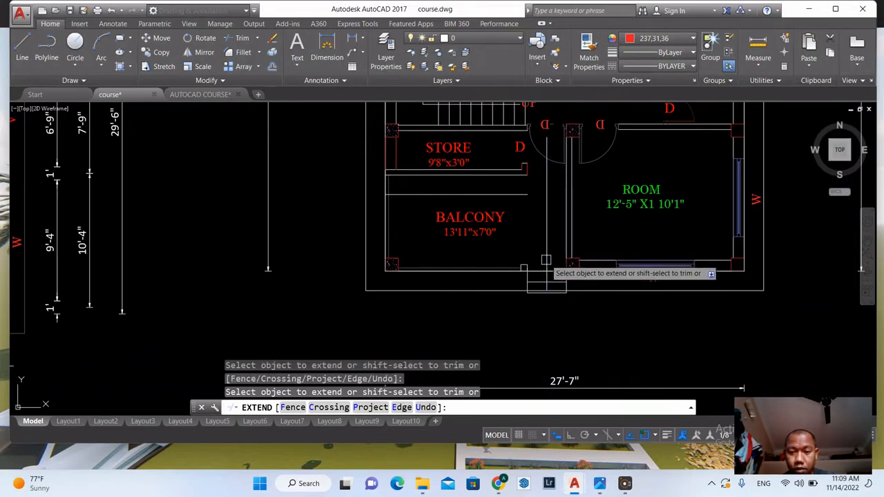
scroll(545, 260, "up", 3)
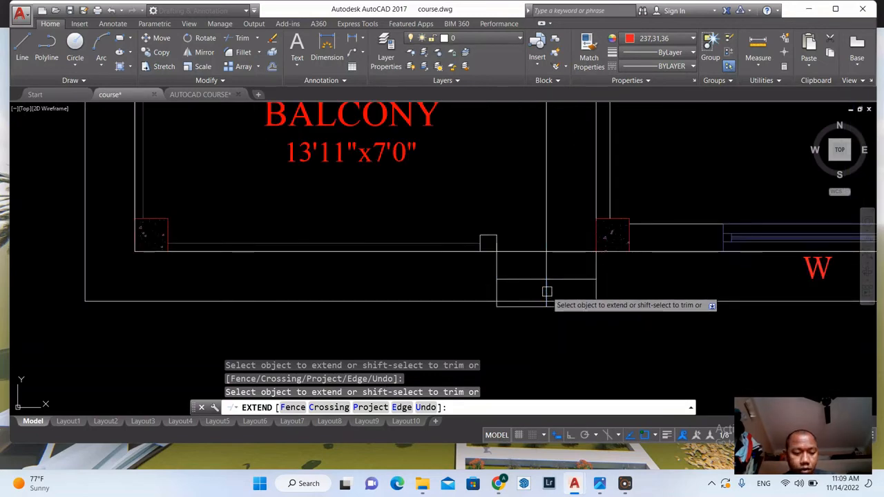
key("Escape")
scroll(546, 288, "down", 3)
scroll(552, 297, "up", 3)
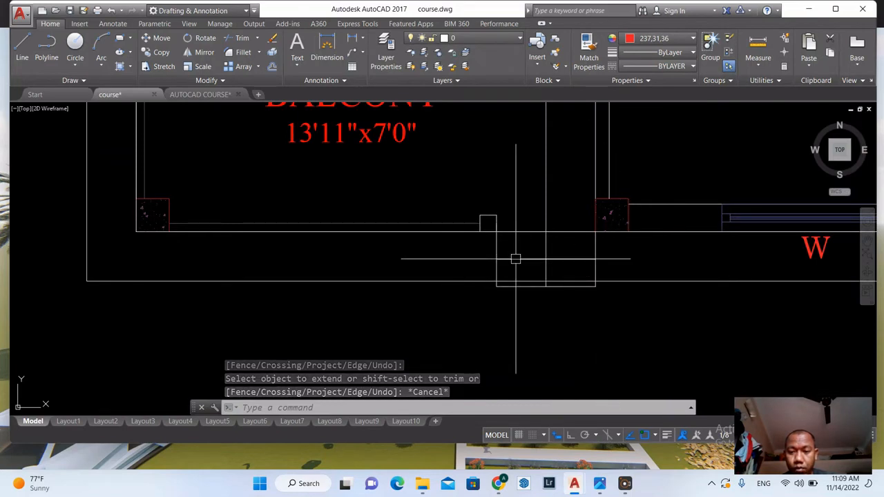
Step: Erase the two horizontal and two vertical lines of the entrance steps below the balcony
left_click(475, 247)
left_click(654, 328)
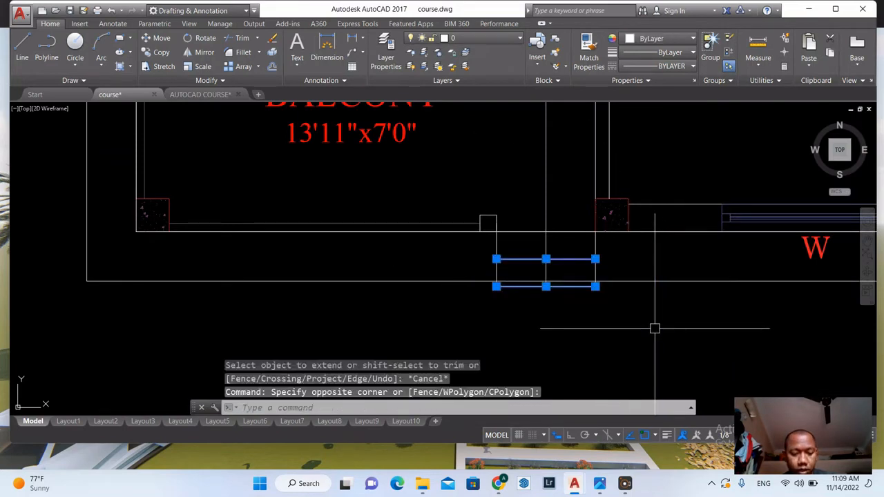
type("E")
key("Return")
left_click(637, 250)
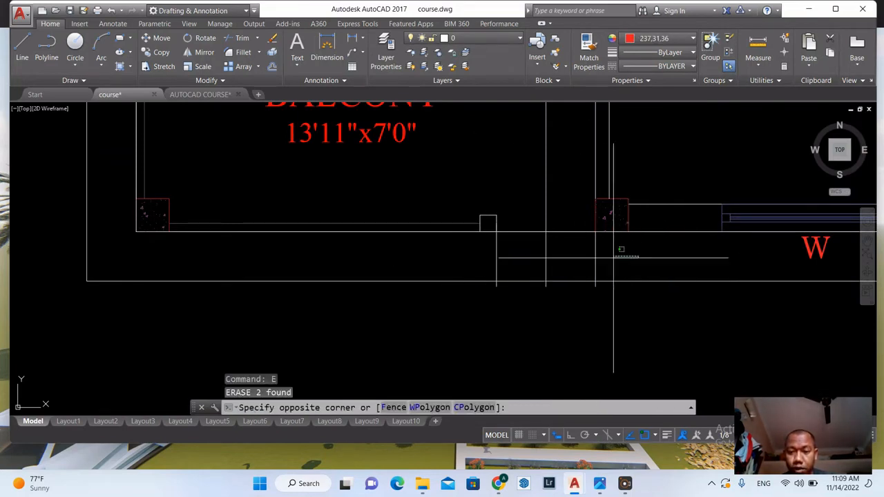
left_click(578, 259)
left_click(525, 257)
left_click(451, 264)
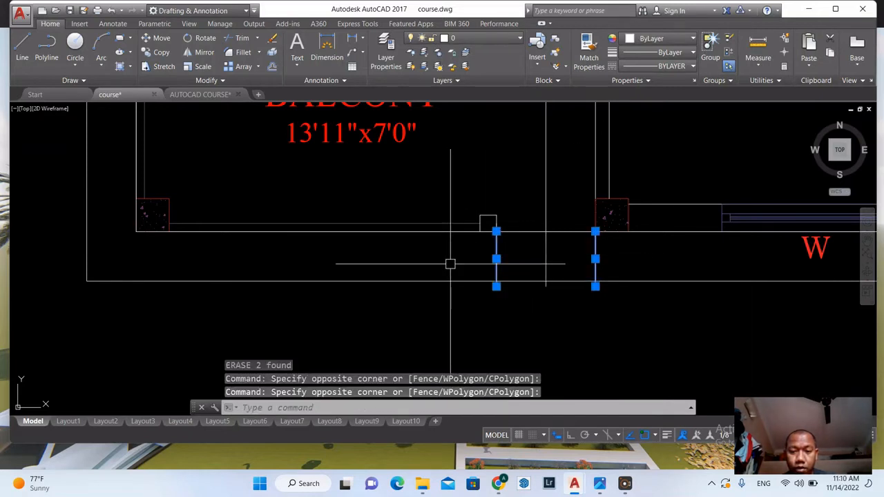
type("E")
key("Return")
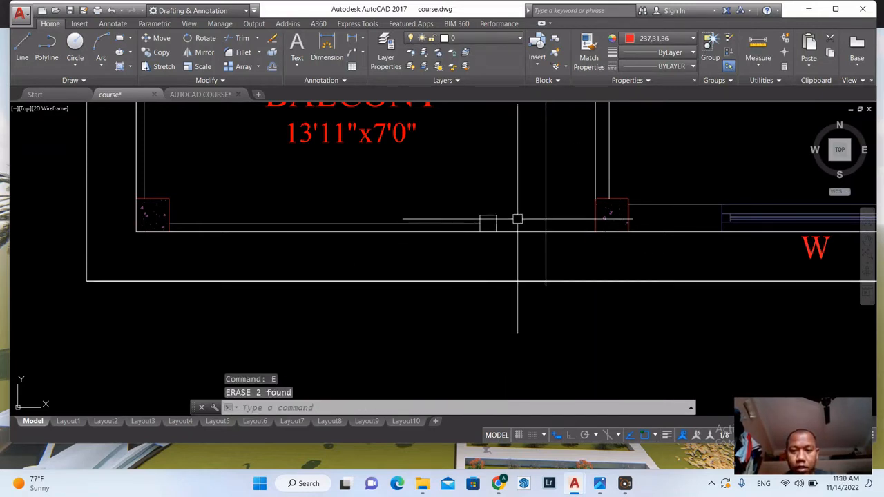
Step: Extend the thin inner line along the balcony's lower edge rightward to the column at the room wall
scroll(498, 226, "up", 4)
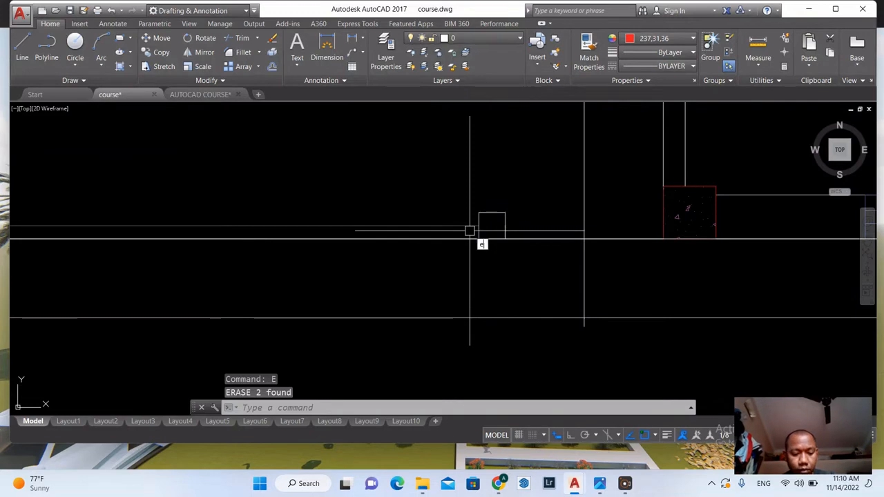
type("ex")
key("Return")
key("Return")
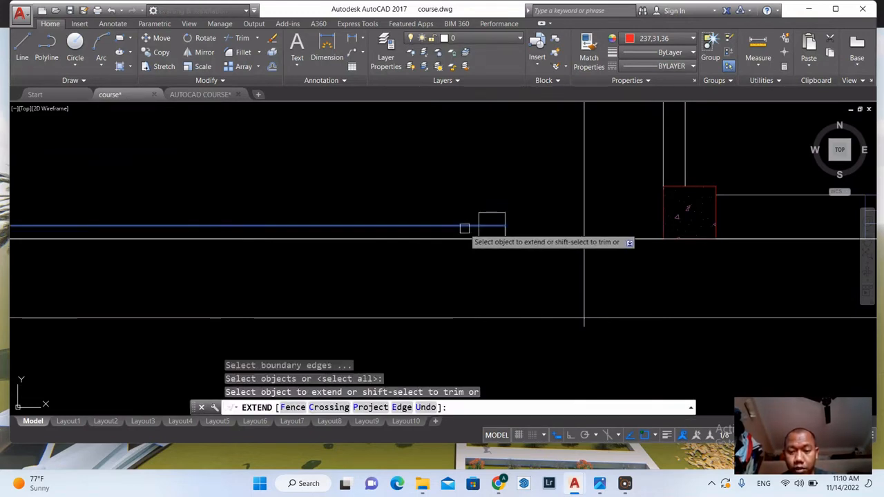
left_click(463, 227)
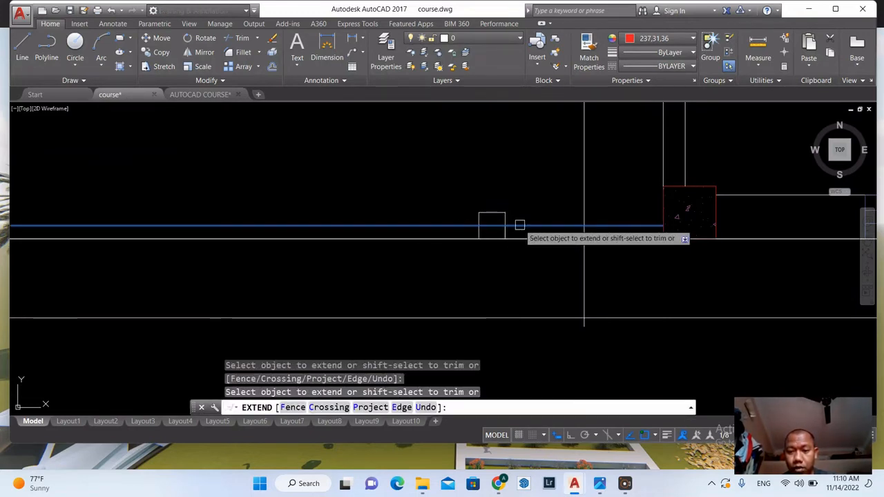
left_click(521, 225)
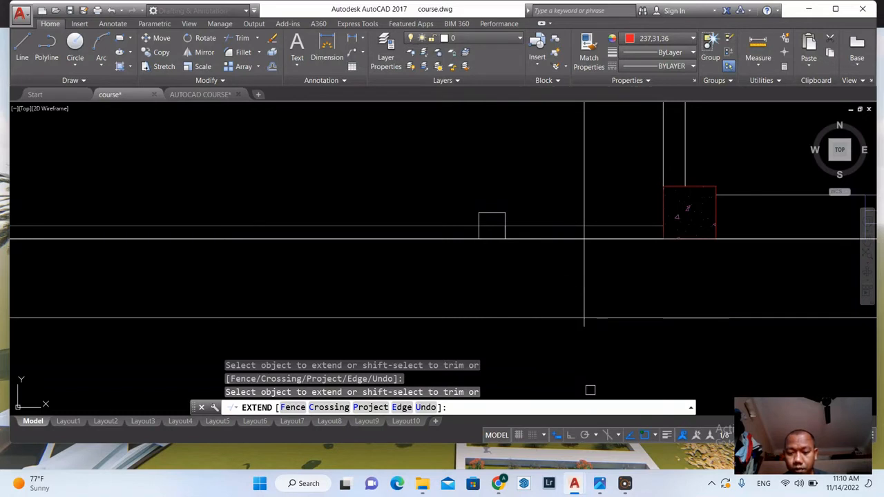
key("Escape")
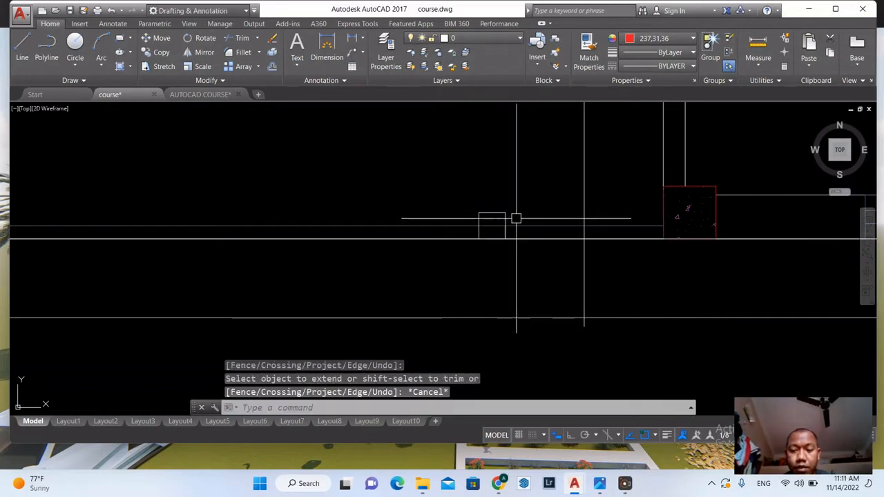
Step: Erase the small square post on the balcony's lower edge
scroll(645, 234, "down", 3)
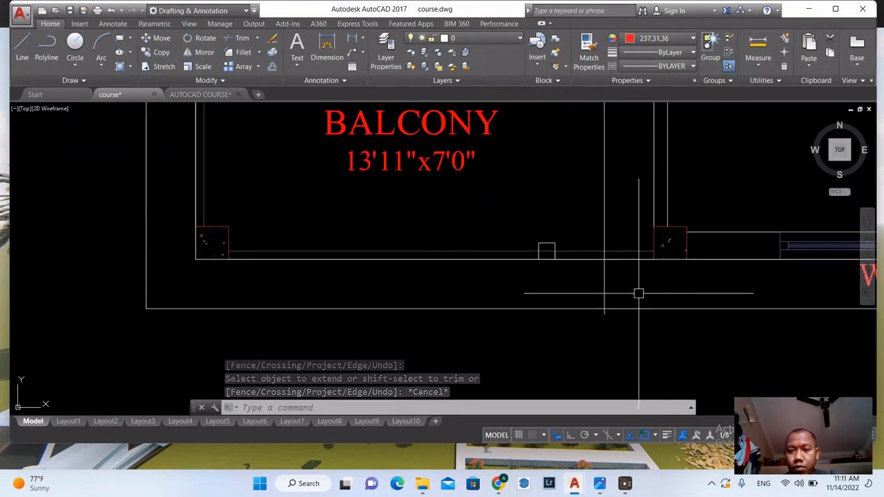
scroll(616, 250, "down", 1)
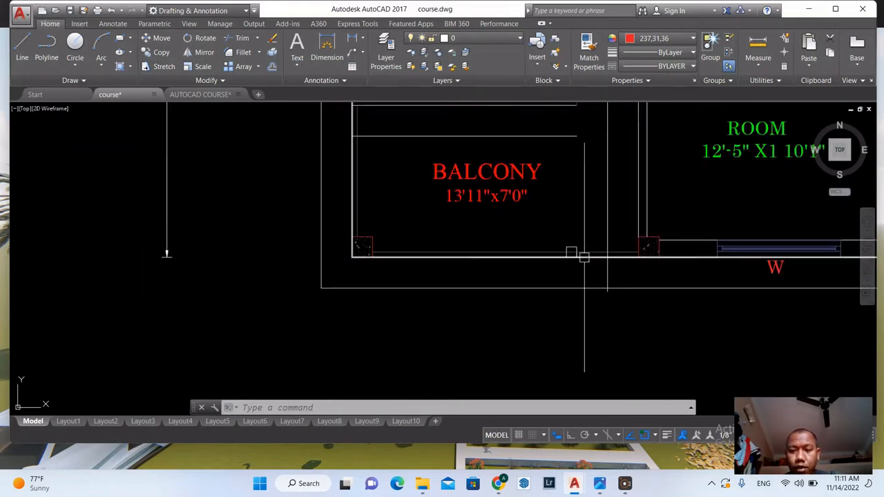
scroll(593, 253, "up", 2)
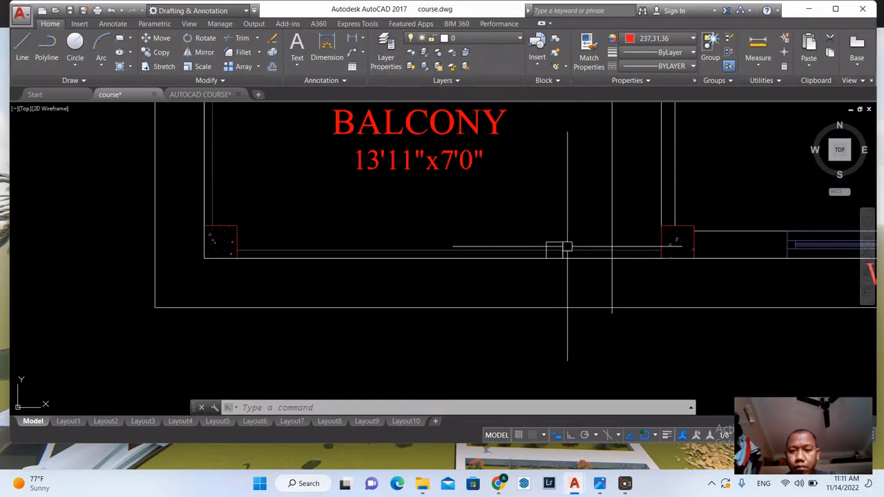
left_click(524, 224)
left_click(580, 285)
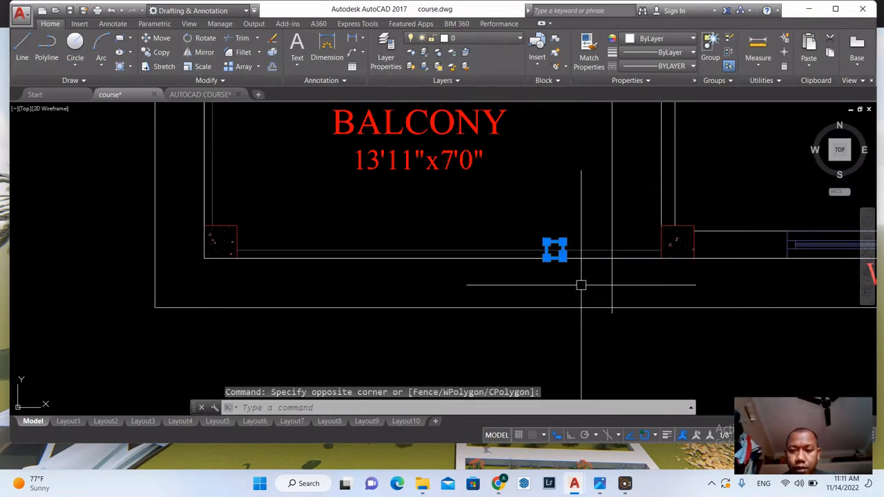
type("E")
key("Return")
scroll(527, 267, "down", 2)
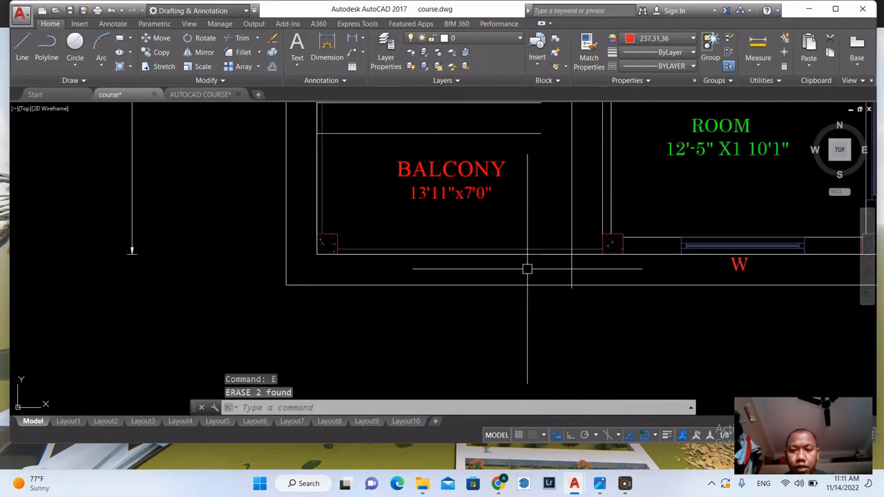
Step: Extend the horizontal offset line above the BALCONY label left to the outer projection line and right to the vertical offset line
scroll(493, 241, "down", 5)
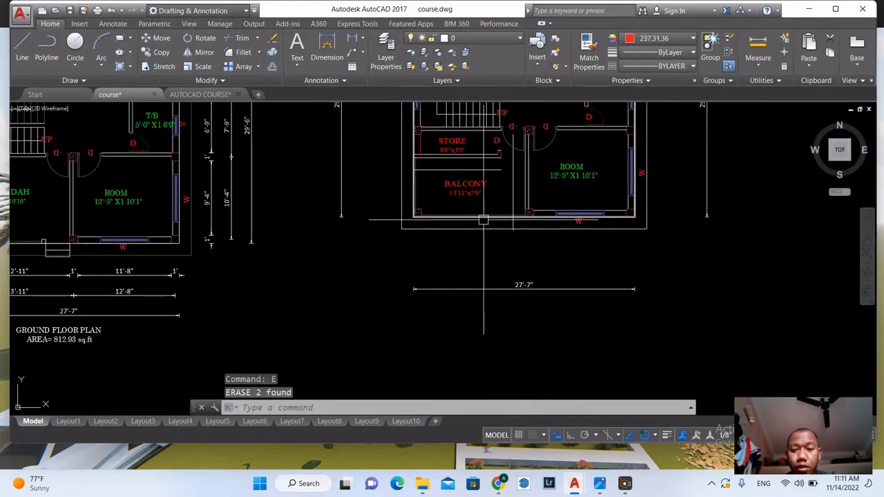
scroll(483, 217, "up", 3)
scroll(469, 270, "down", 2)
scroll(477, 200, "up", 4)
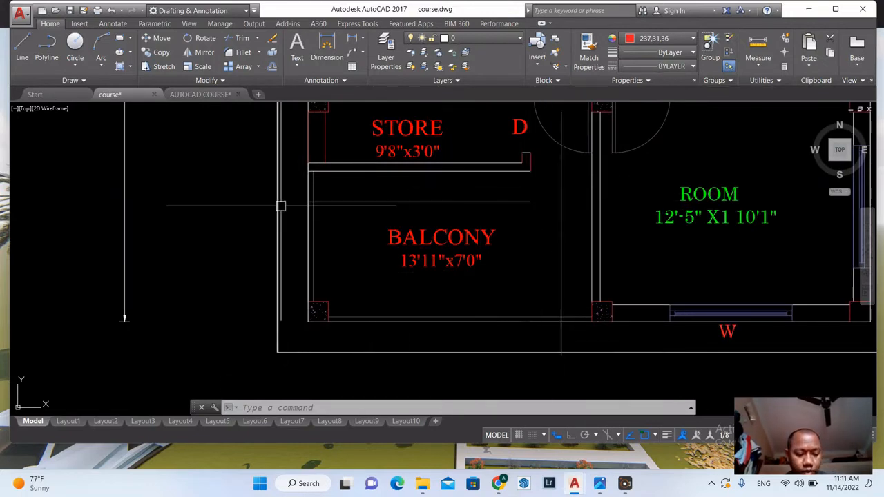
key("Return")
key("Return")
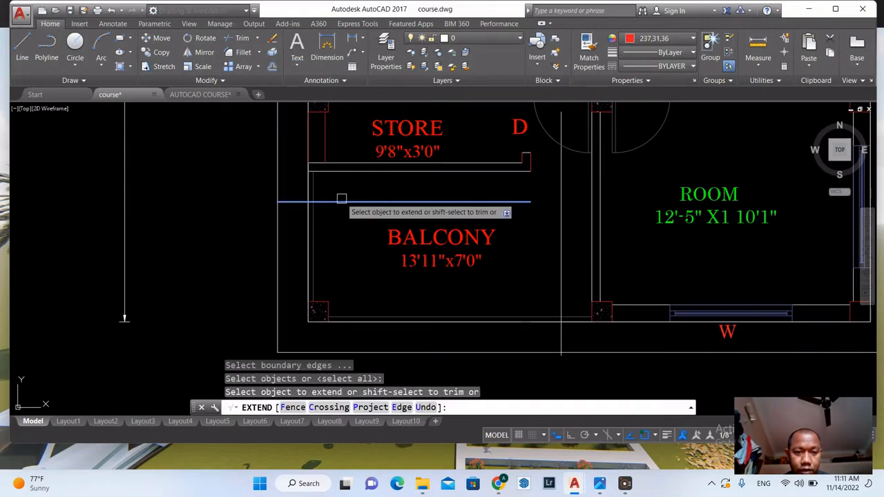
left_click(339, 200)
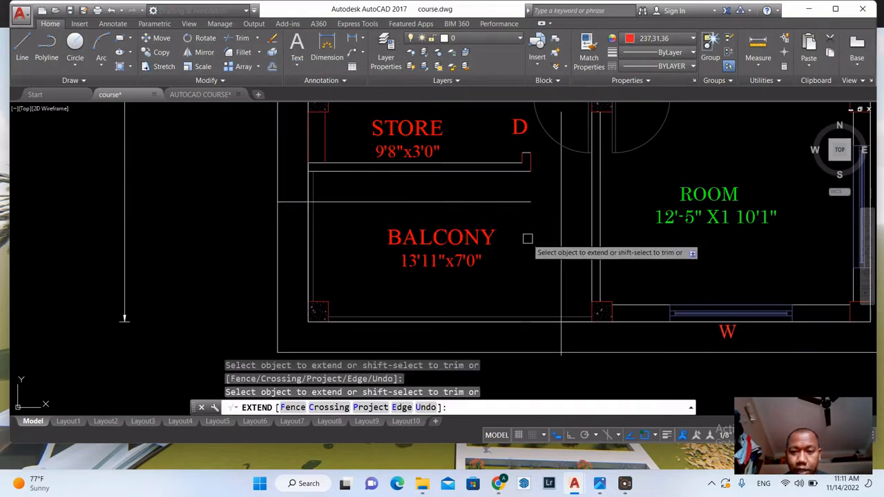
left_click(529, 203)
key("Return")
Step: Trim the outer projection lines around the balcony's lower-left corner, using the horizontal and vertical offset lines as cutting edges
type("tr")
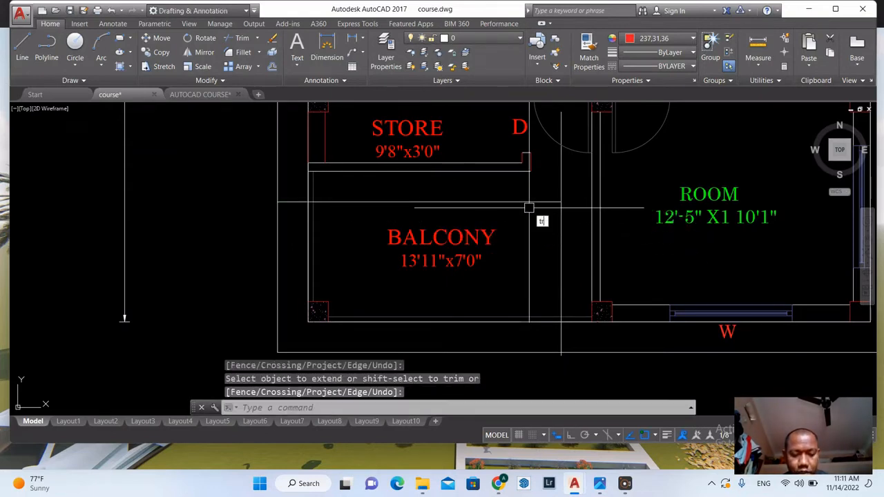
key("Return")
left_click(545, 202)
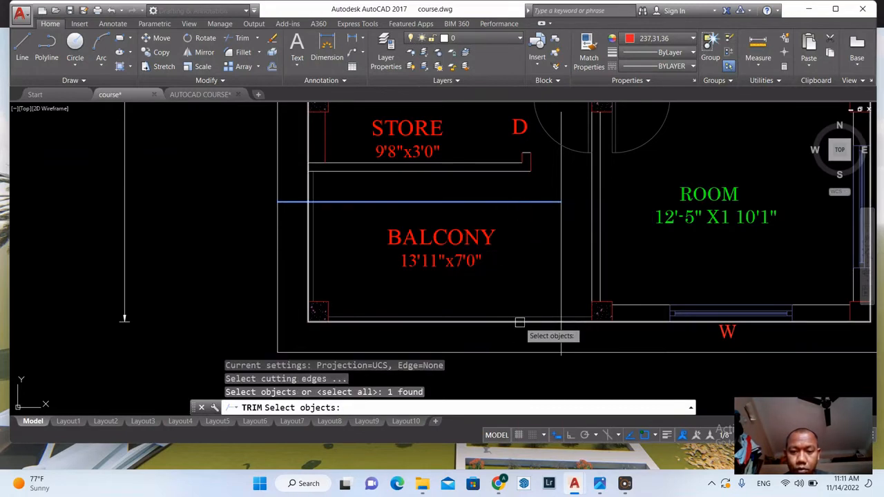
left_click(558, 251)
key("Return")
left_click(516, 364)
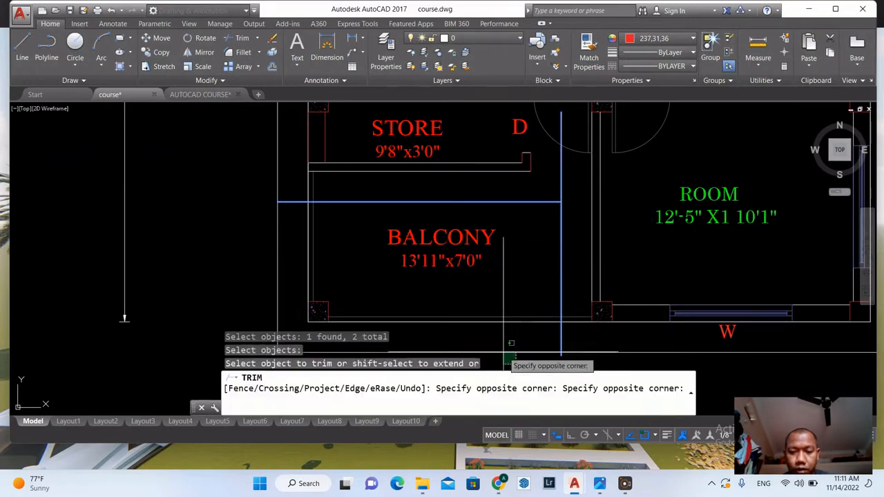
left_click(495, 348)
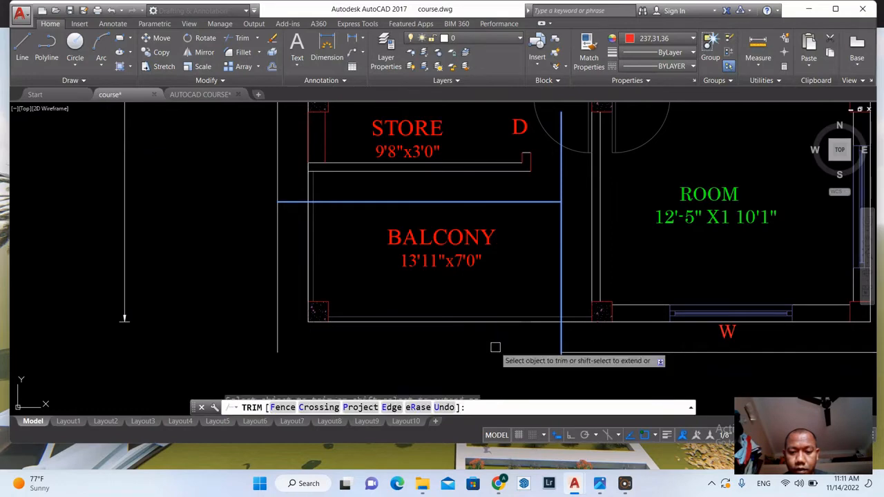
left_click(289, 327)
left_click(255, 294)
key("Return")
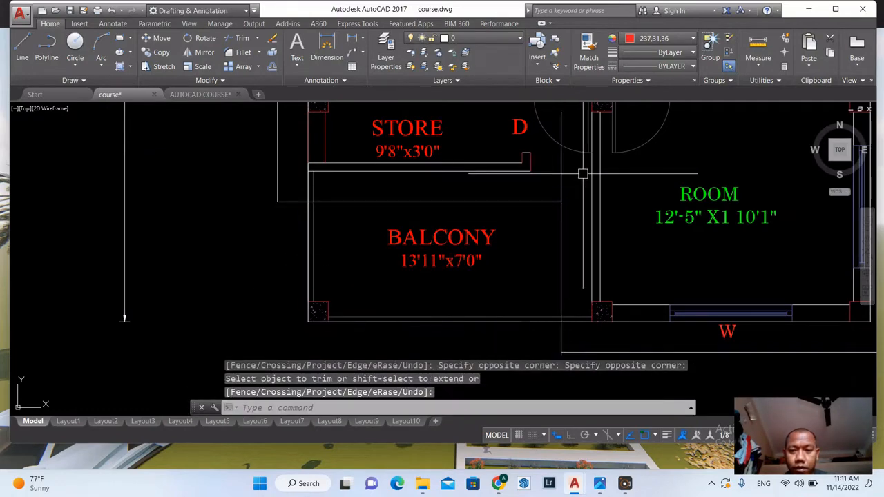
Step: Trim the vertical offset line above its corner with the horizontal offset line and erase the leftover piece in the door swing
type("tr")
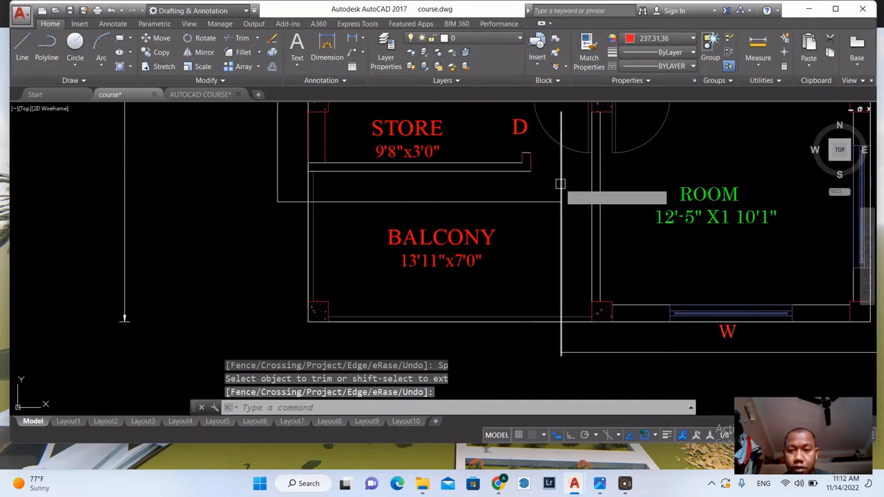
key("Return")
key("Return")
left_click(562, 184)
key("Escape")
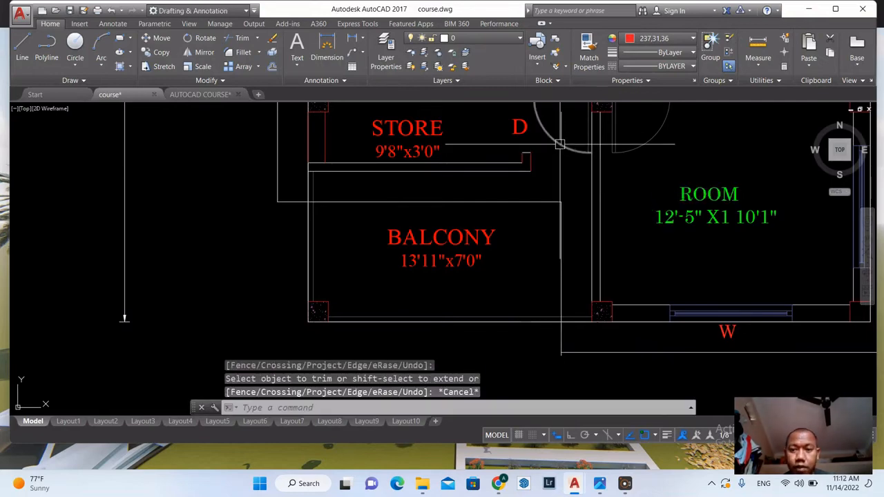
left_click(561, 132)
type("e")
key("Return")
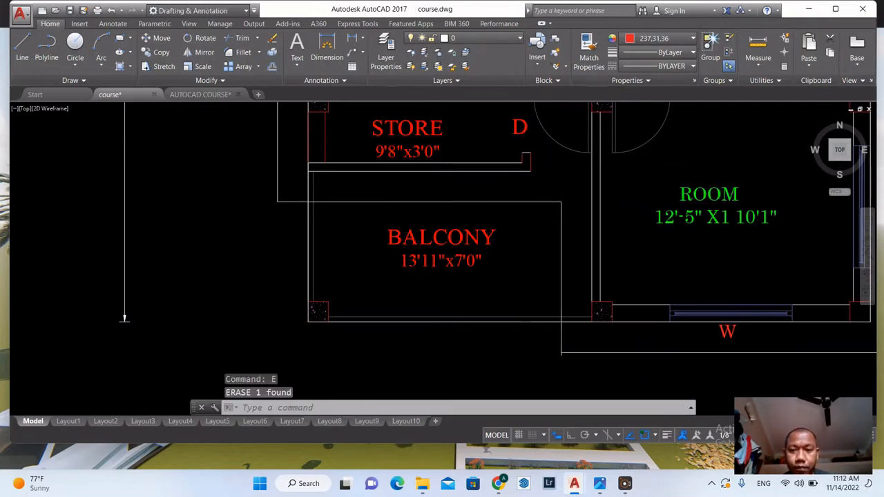
Step: Trim the stub of the vertical offset line that overshoots the projection line below the room
scroll(436, 224, "down", 6)
scroll(436, 225, "up", 2)
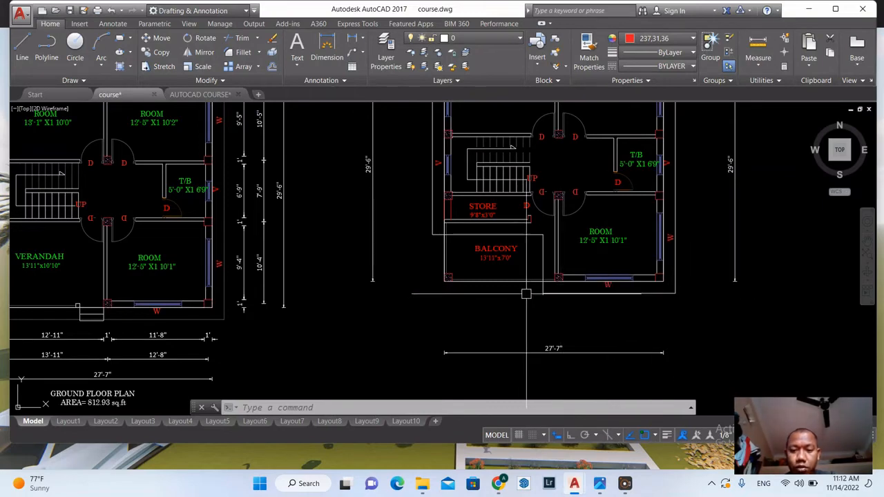
scroll(553, 297, "up", 3)
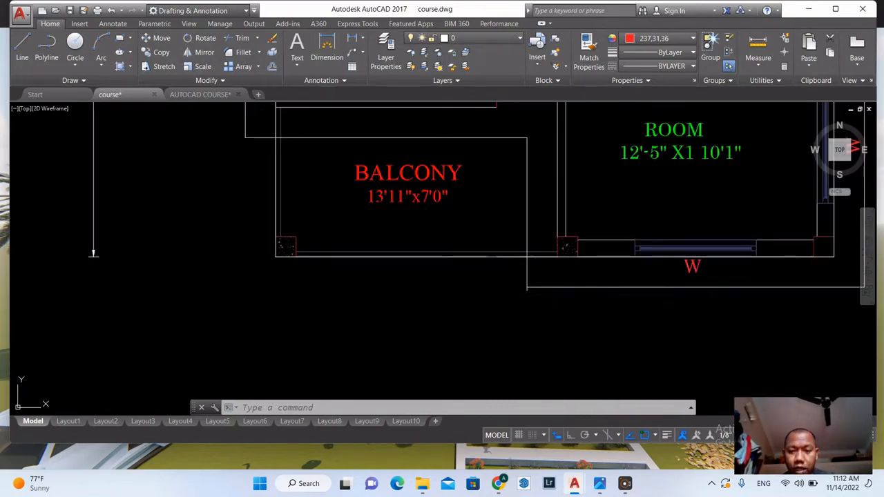
type("tr")
key("Return")
key("Return")
scroll(523, 292, "up", 2)
left_click(526, 292)
key("Return")
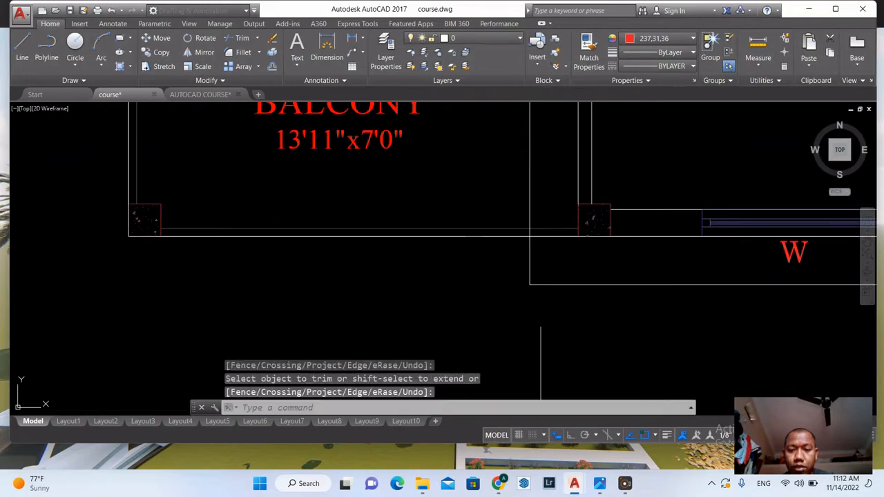
key("Escape")
Step: Regenerate the drawing and match the balcony's horizontal and vertical offset lines to the ground floor plan's dashed projection line
scroll(581, 270, "down", 2)
scroll(525, 277, "down", 4)
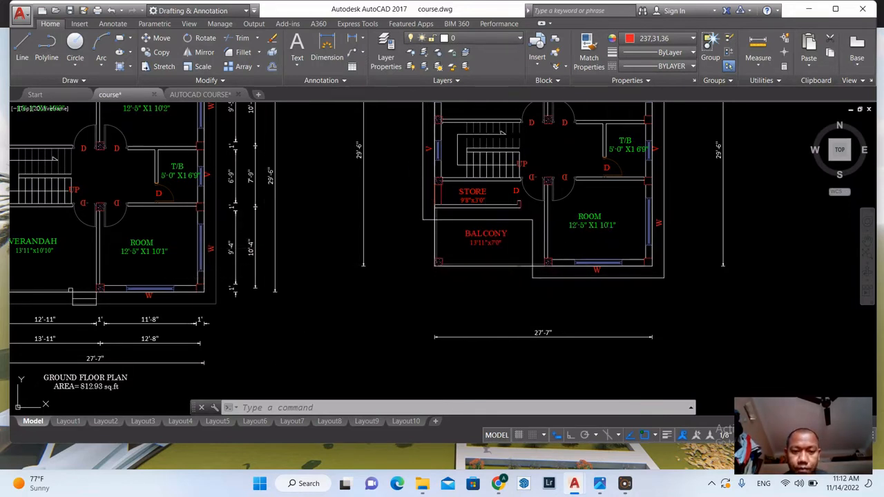
type("re")
key("Return")
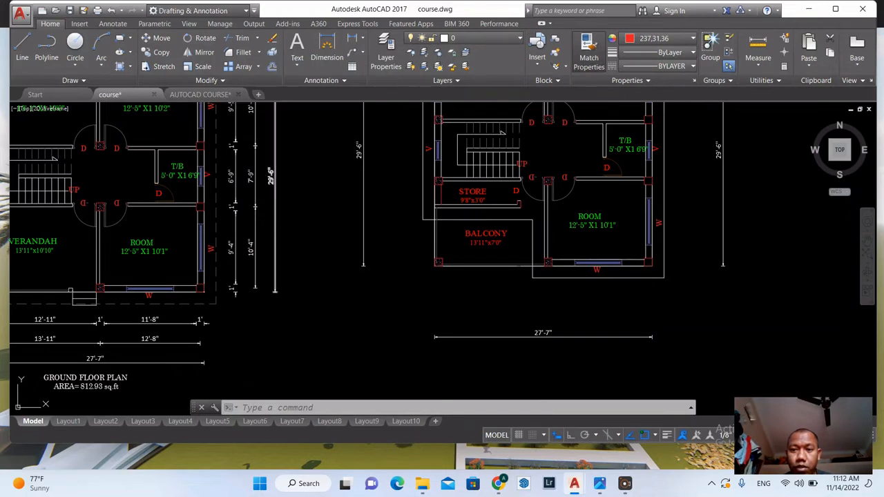
left_click(589, 52)
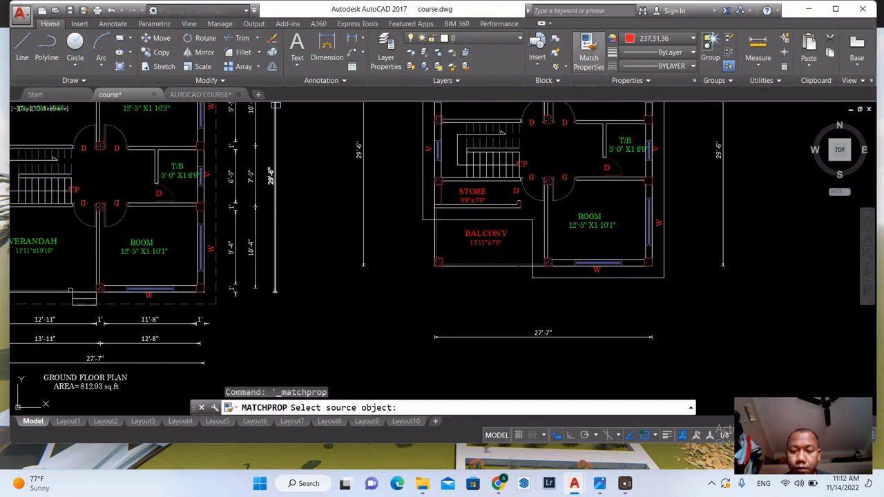
left_click(180, 301)
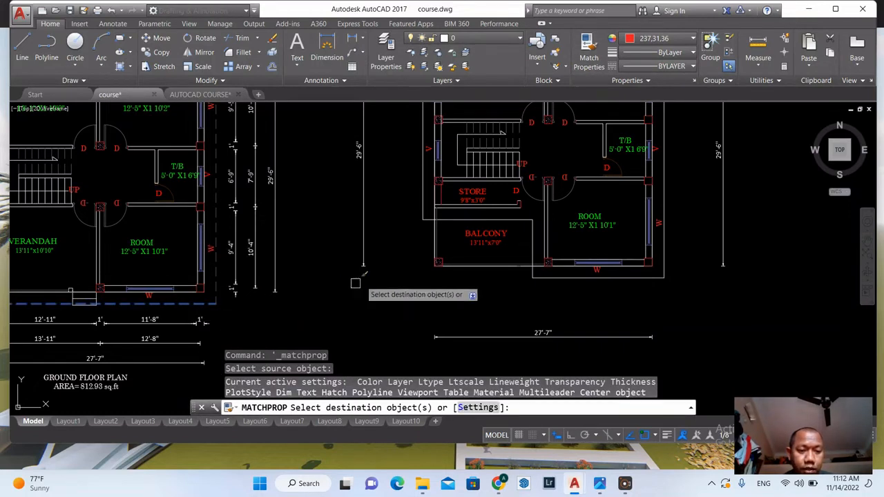
left_click(470, 219)
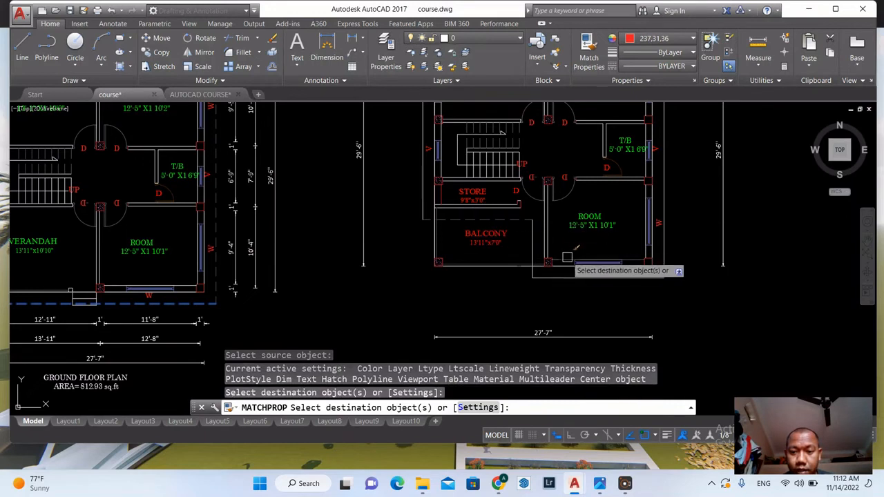
left_click(531, 242)
key("Escape")
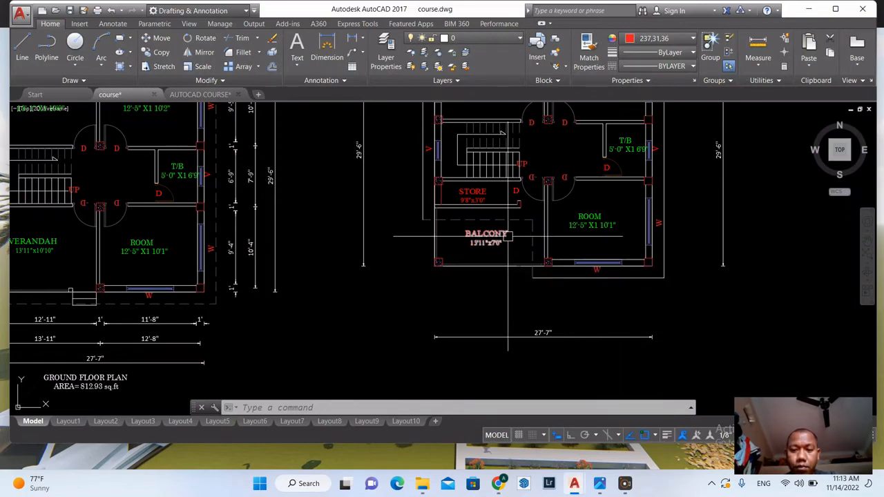
Step: Compare the new plan with the ground floor plan and the hatched reference plans
scroll(503, 237, "down", 3)
scroll(492, 236, "up", 3)
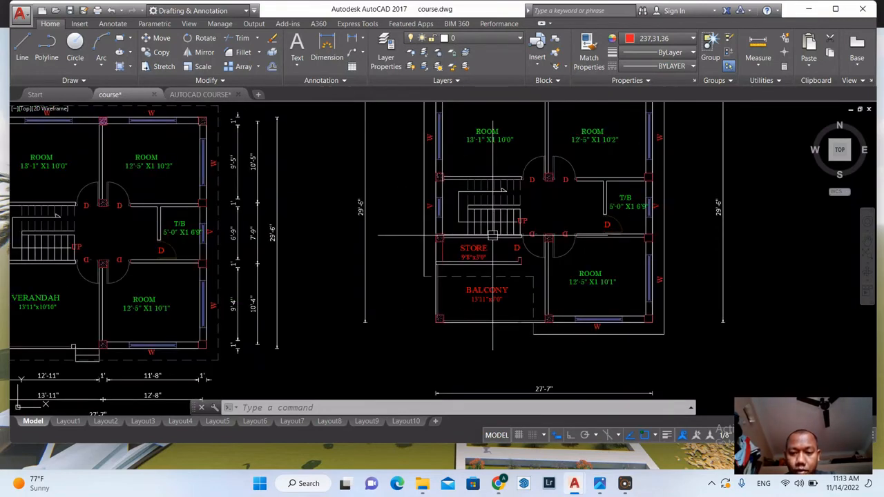
scroll(493, 235, "down", 2)
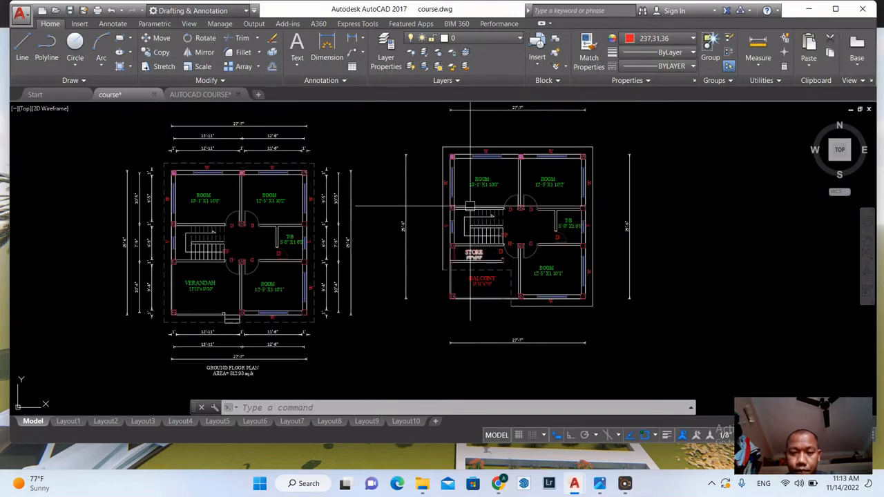
scroll(493, 184, "up", 2)
scroll(533, 203, "down", 5)
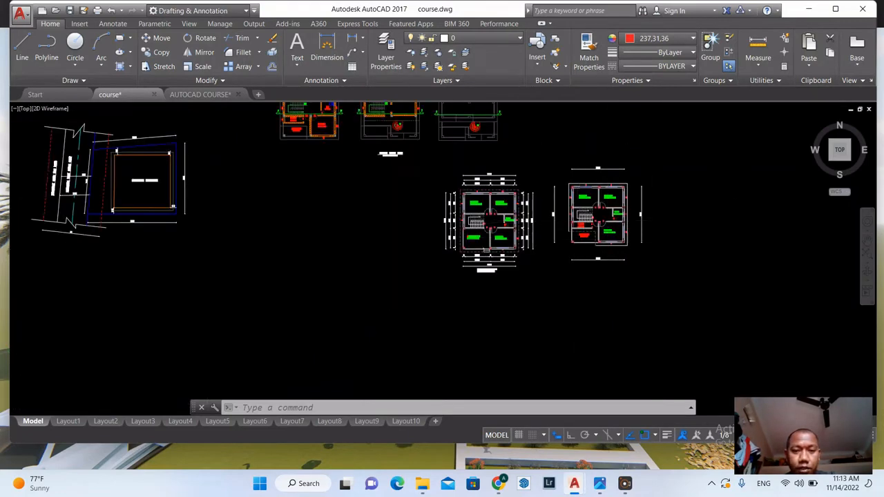
scroll(464, 218, "up", 2)
scroll(464, 218, "up", 3)
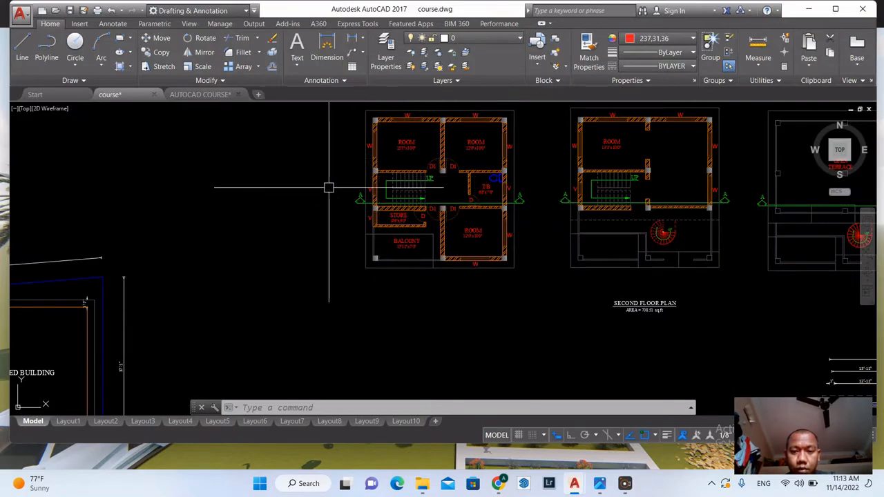
Step: Inspect the new upper floor plan's balcony and projection lines beside the ground floor plan
scroll(329, 188, "down", 4)
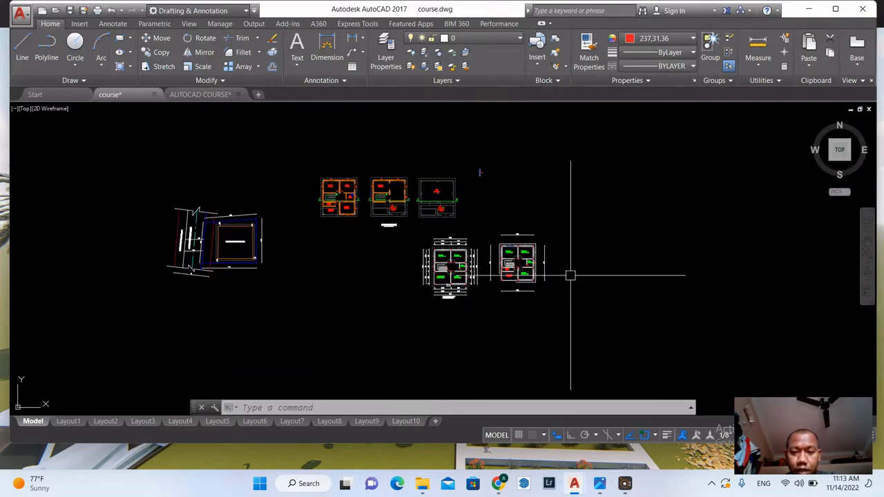
scroll(570, 275, "up", 6)
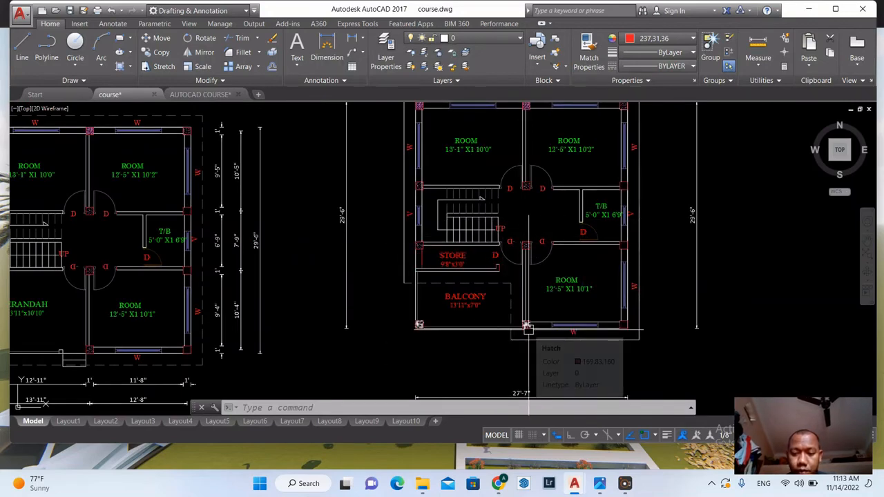
scroll(476, 316, "down", 3)
scroll(480, 297, "up", 2)
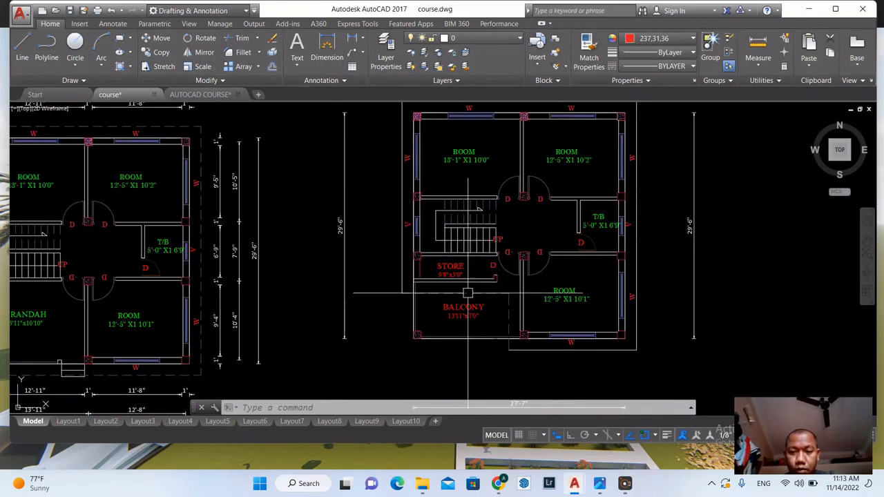
scroll(483, 291, "down", 1)
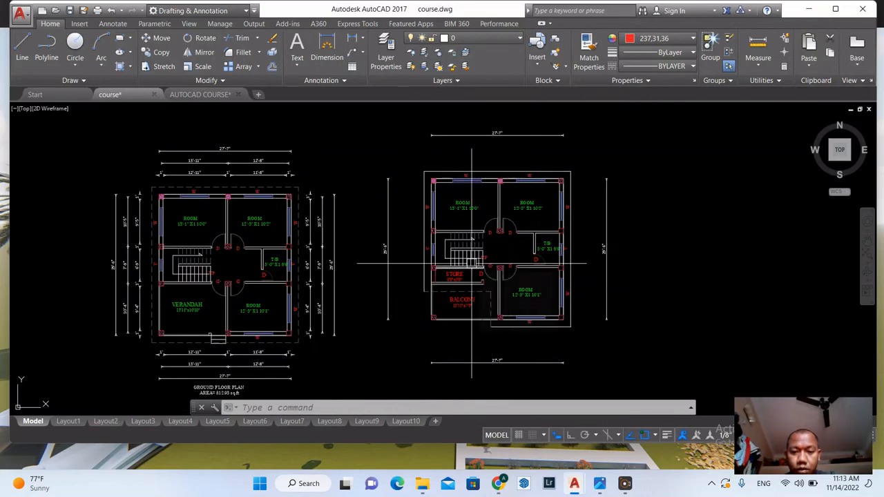
scroll(497, 250, "down", 2)
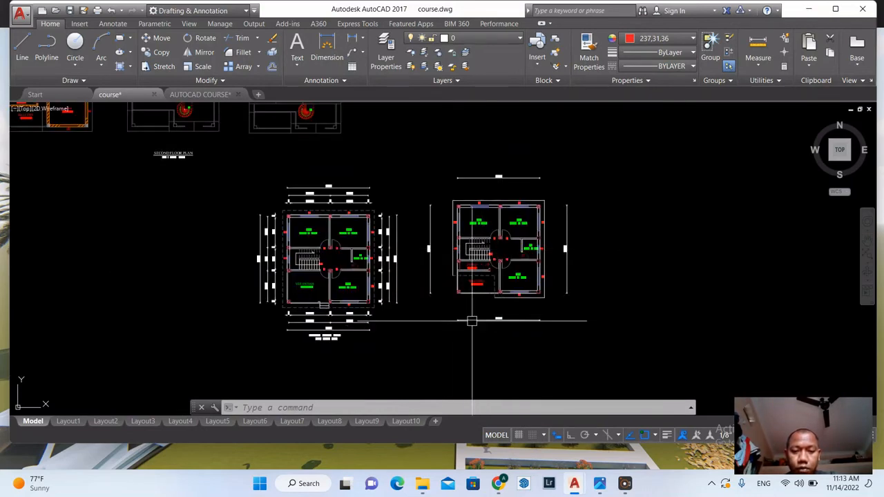
scroll(472, 321, "up", 2)
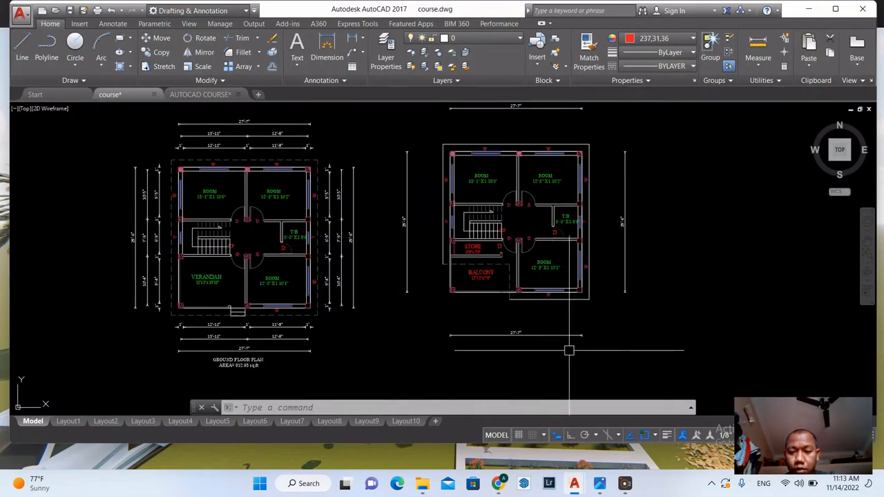
Step: Erase the four overall dimensions around the new upper floor plan
left_click(609, 350)
left_click(414, 319)
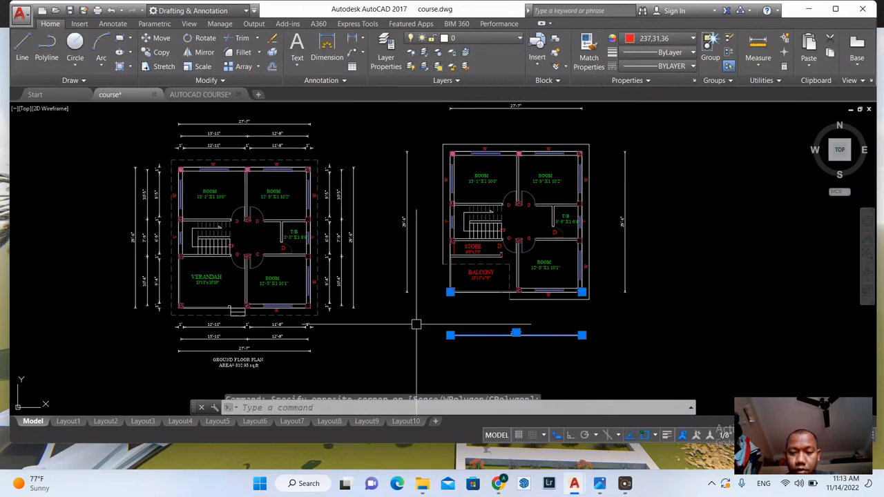
left_click(664, 310)
left_click(615, 148)
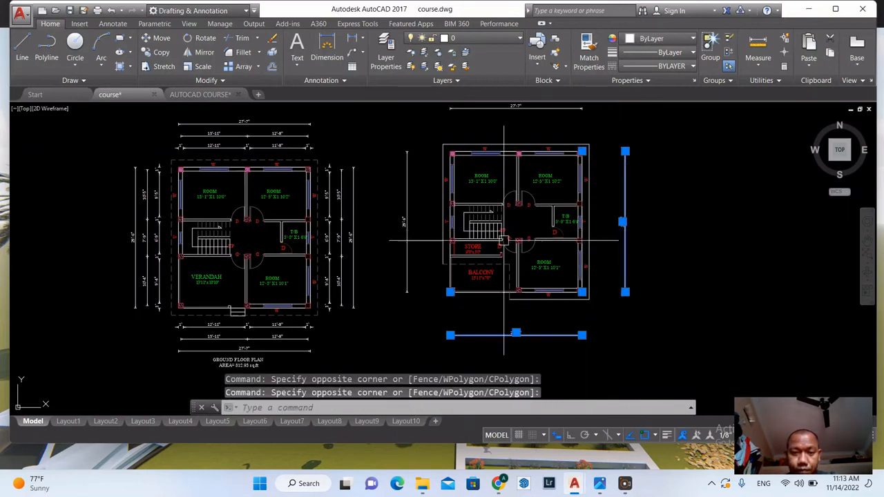
left_click(410, 302)
left_click(381, 163)
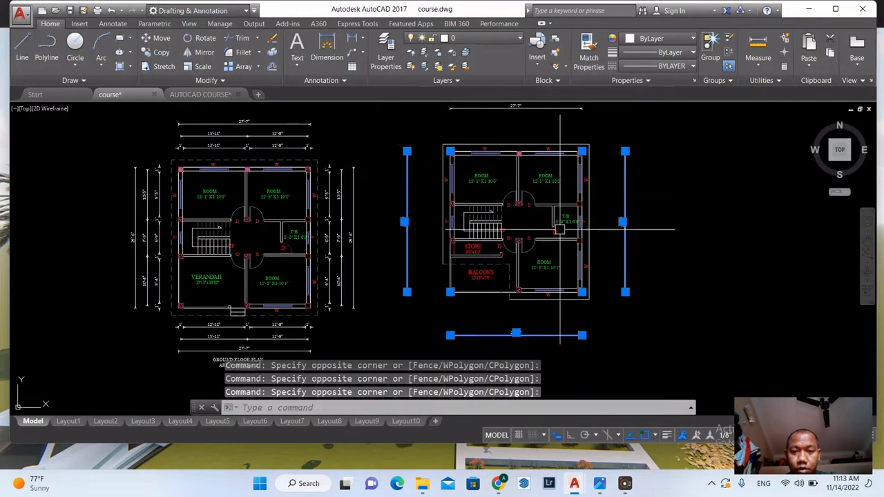
scroll(559, 238, "down", 2)
scroll(550, 187, "up", 2)
left_click(627, 151)
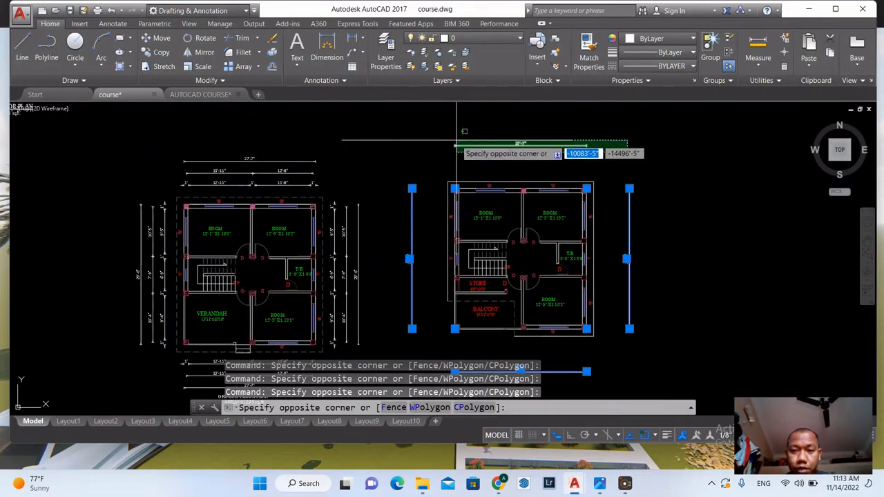
left_click(435, 134)
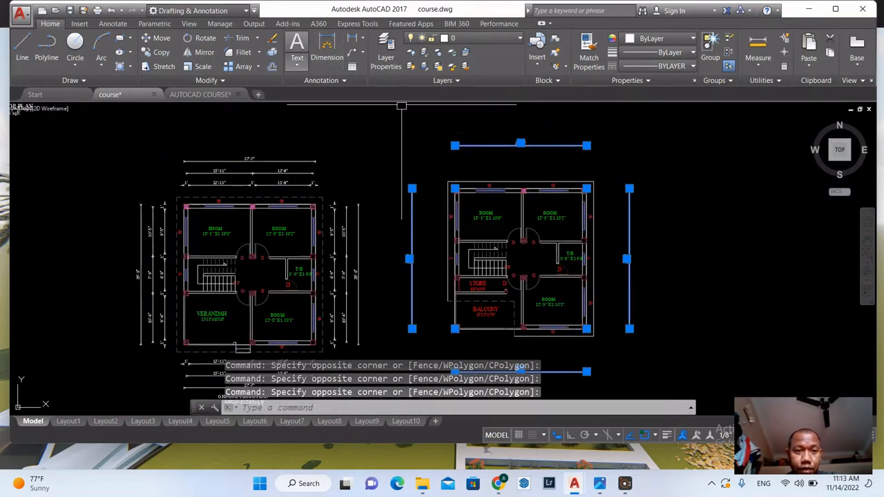
key("Delete")
scroll(473, 183, "down", 2)
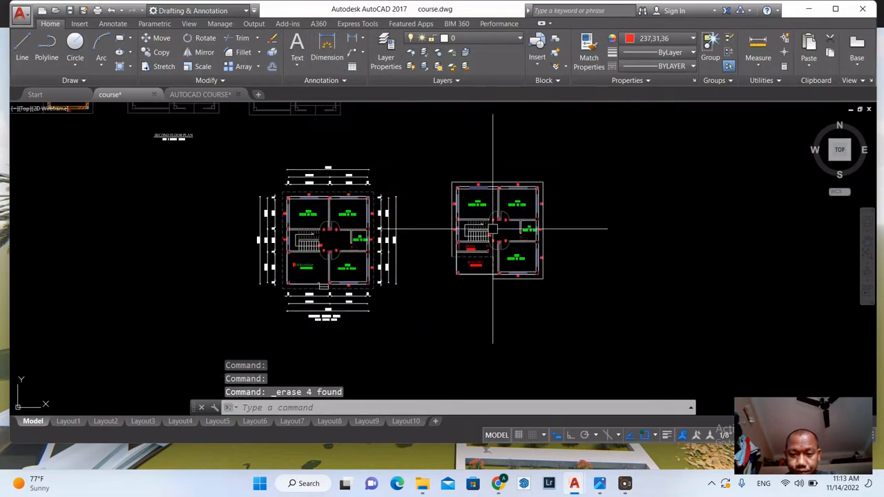
scroll(516, 243, "up", 2)
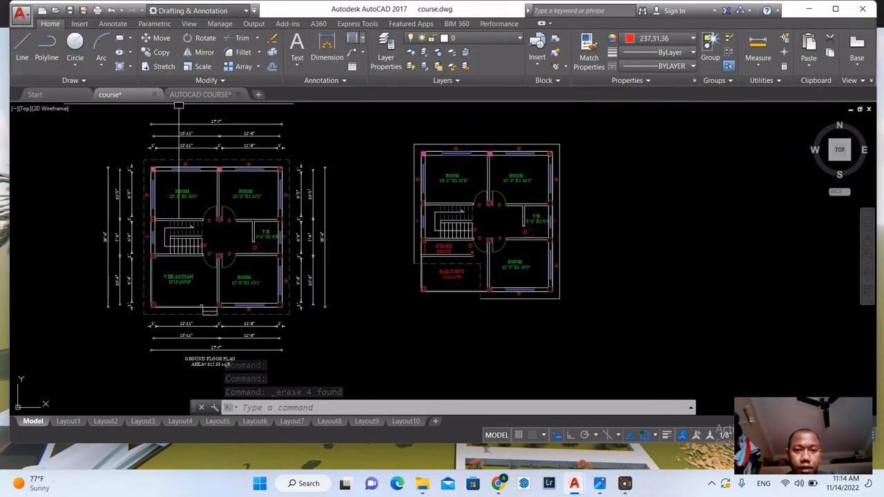
left_click(352, 39)
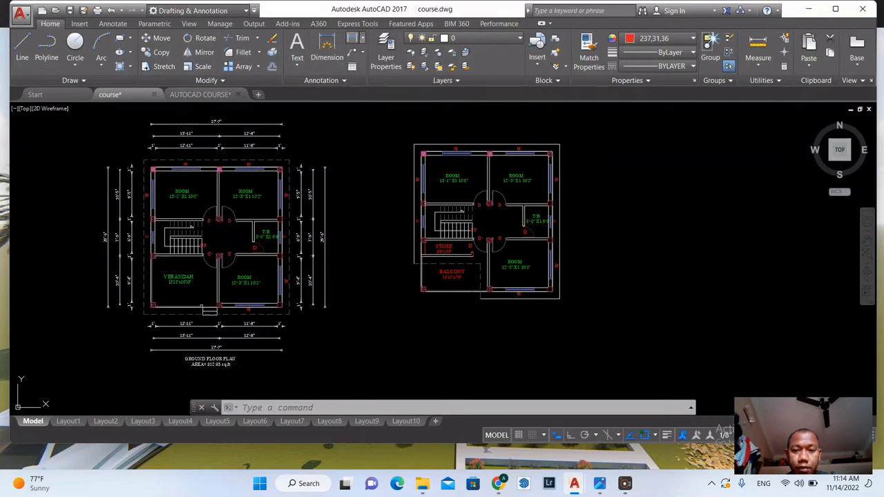
scroll(374, 155, "up", 4)
scroll(414, 155, "down", 5)
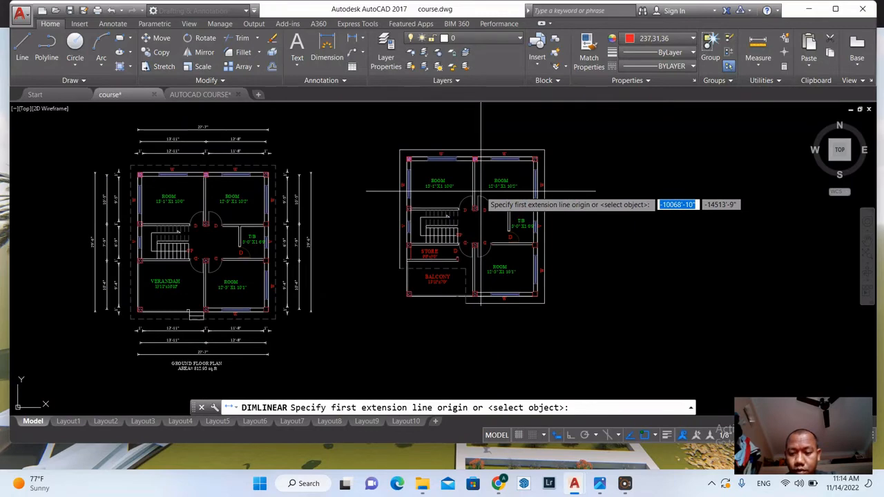
scroll(475, 314, "up", 3)
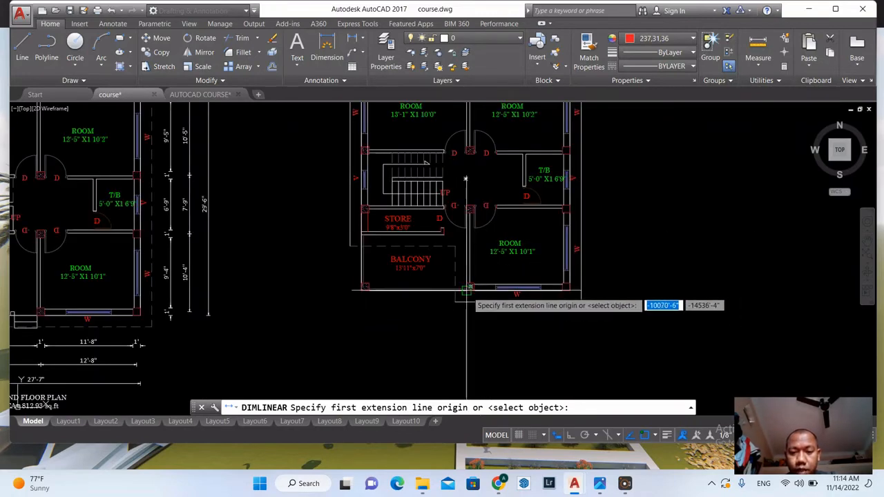
scroll(464, 291, "up", 4)
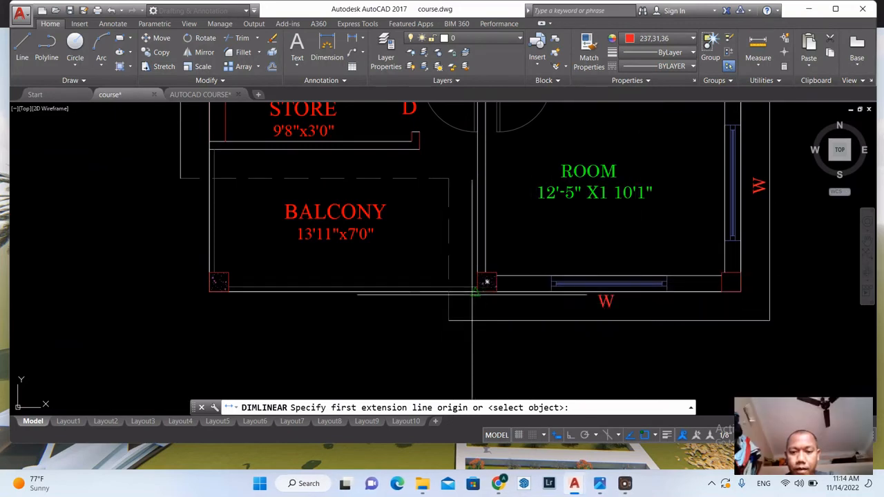
key("Escape")
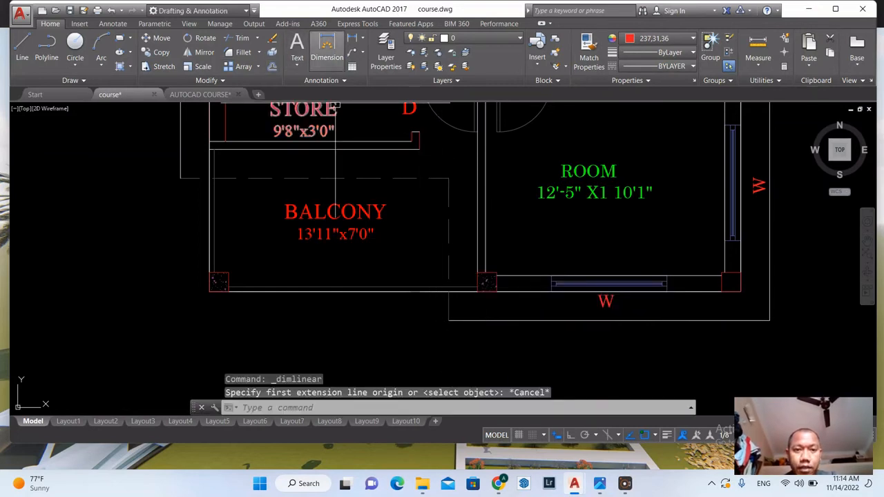
Step: Add a horizontal linear dimension below the room beside the balcony, from the middle column's outer corner to the plan's far outer corner
key("Return")
scroll(520, 326, "down", 4)
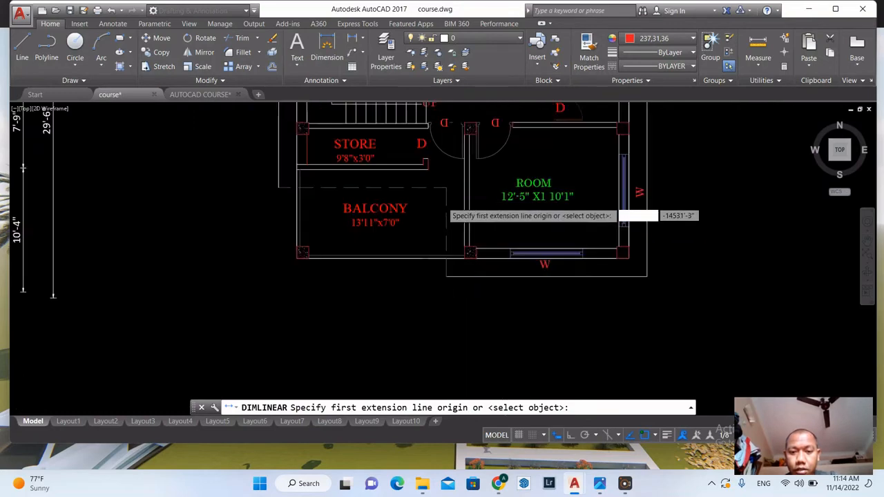
scroll(477, 241, "up", 2)
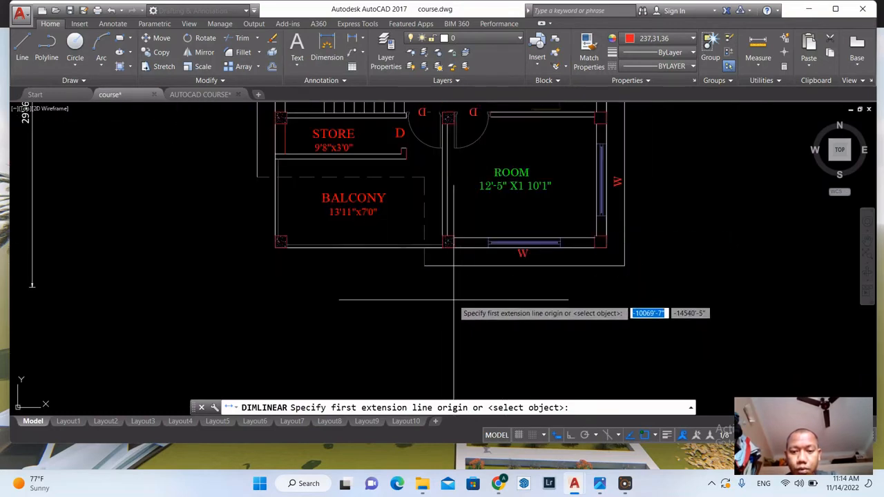
scroll(449, 281, "down", 4)
scroll(450, 281, "up", 2)
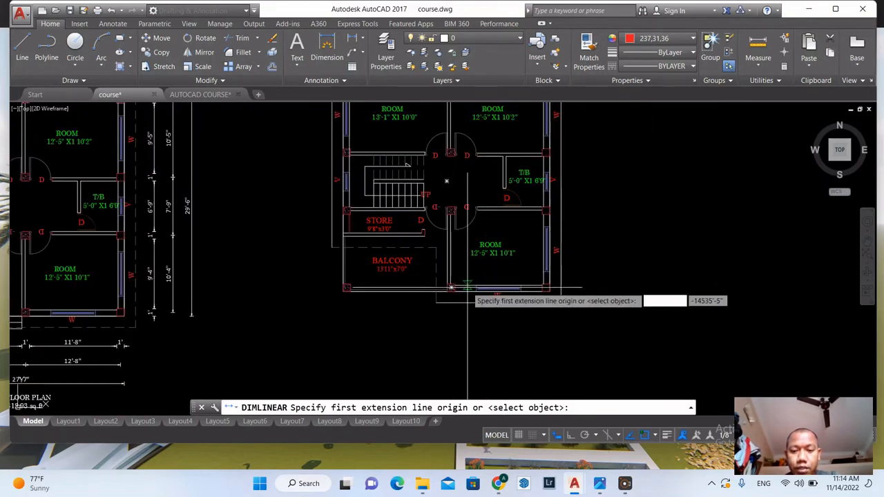
scroll(462, 294, "up", 2)
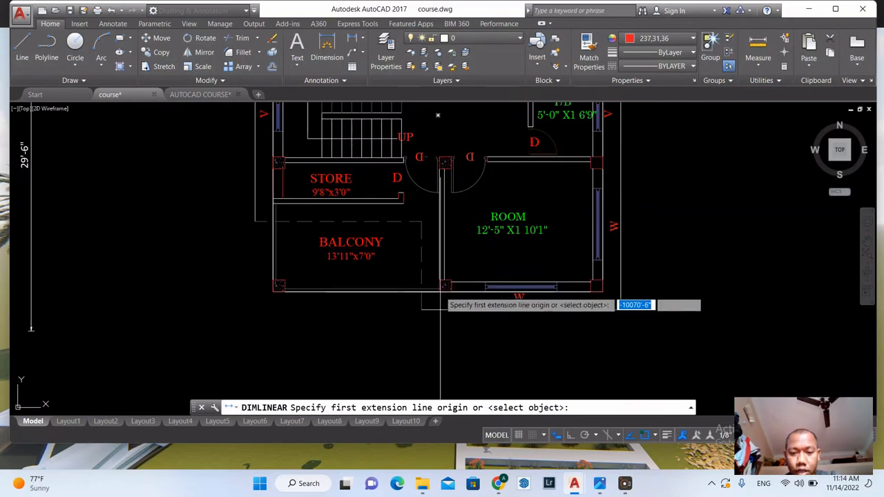
left_click(445, 286)
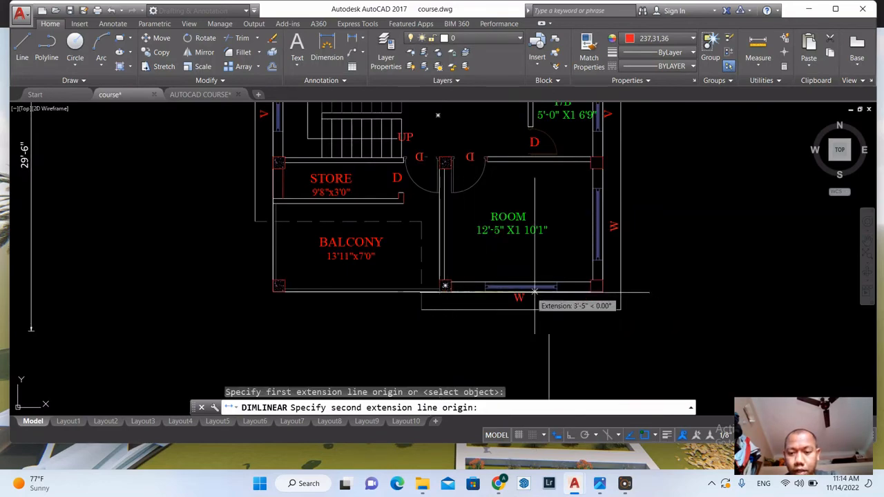
left_click(597, 285)
scroll(535, 293, "down", 3)
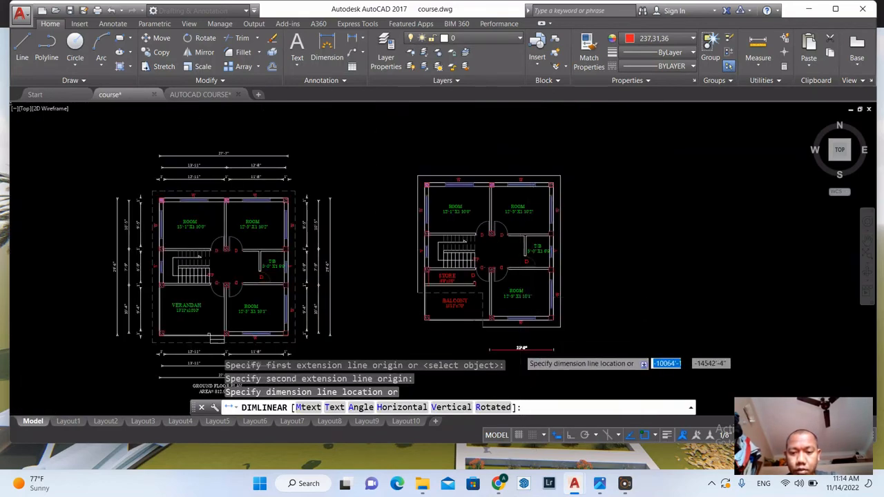
scroll(522, 318, "up", 3)
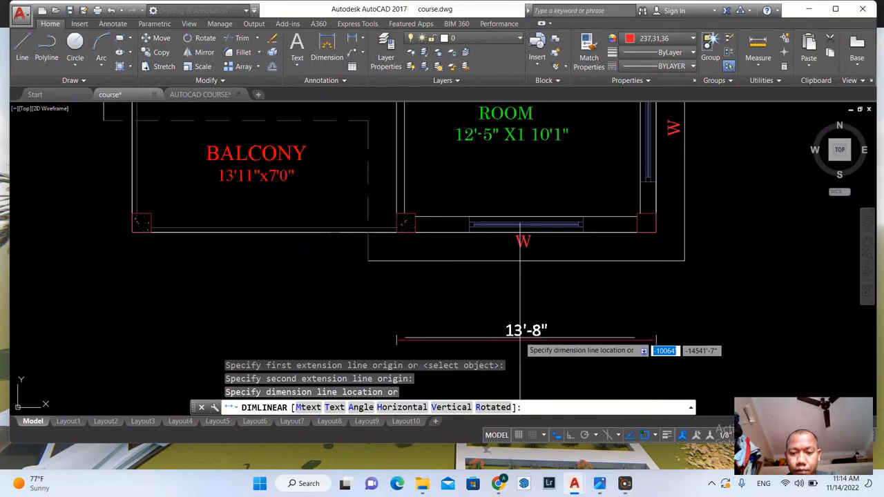
left_click(520, 302)
scroll(412, 298, "down", 4)
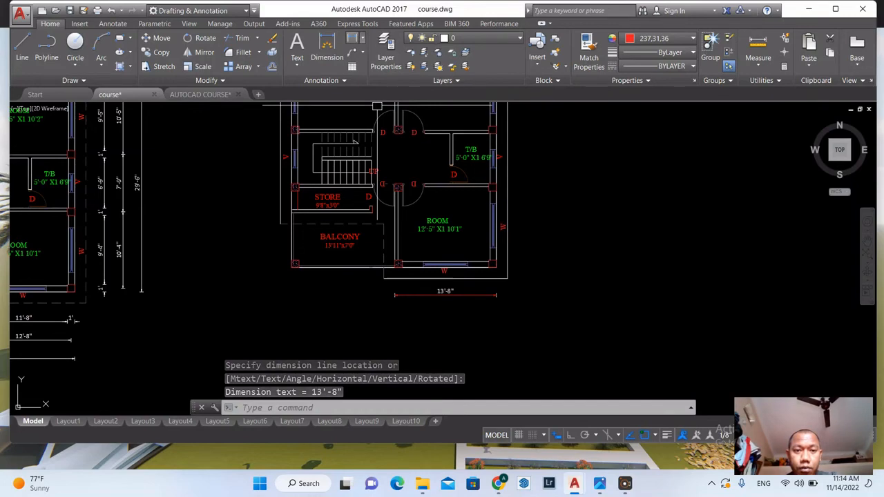
Step: Add a horizontal linear dimension below the balcony from the middle column to the outer wall face, in line with the room's dimension
key("Return")
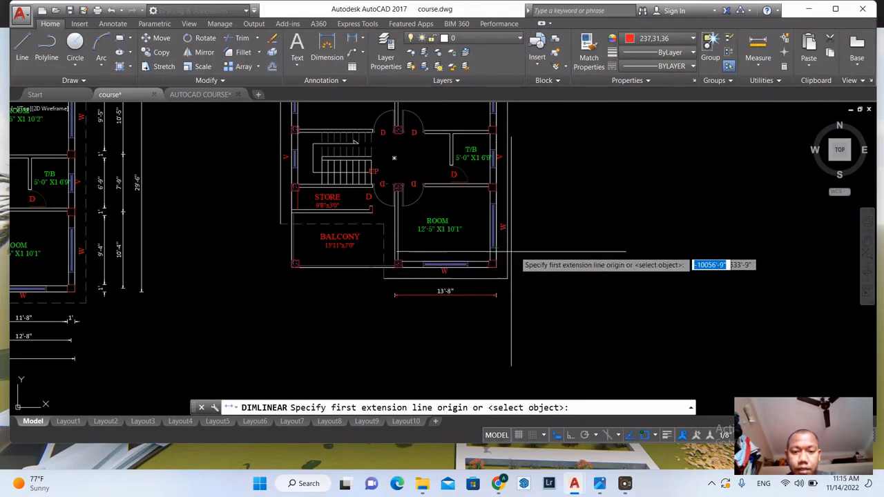
scroll(511, 248, "down", 3)
scroll(447, 263, "up", 5)
scroll(447, 263, "up", 2)
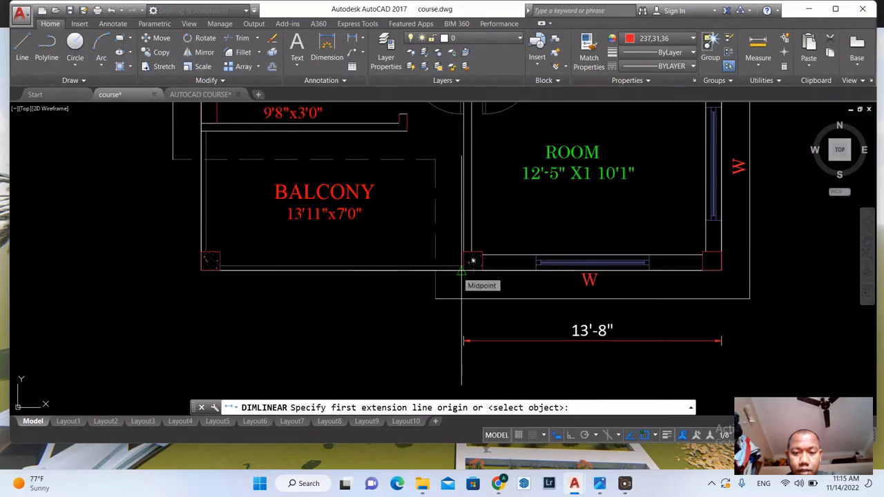
scroll(461, 269, "up", 2)
left_click(467, 268)
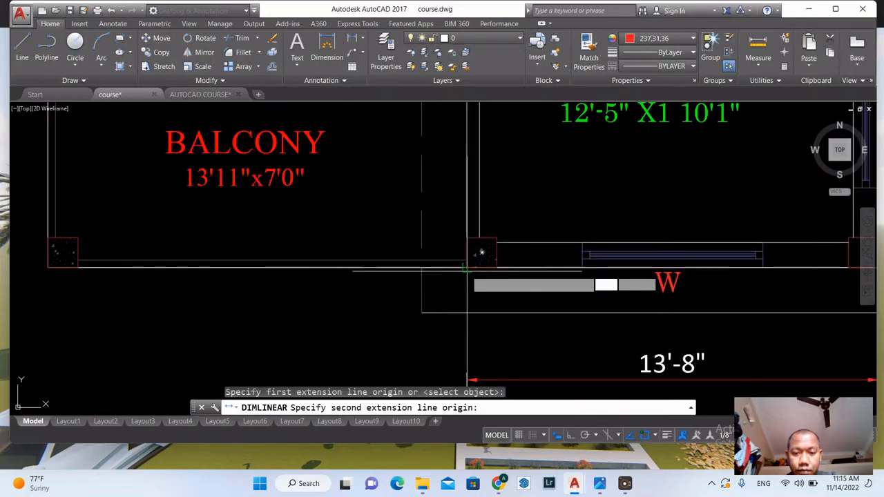
scroll(469, 270, "down", 3)
scroll(359, 165, "up", 3)
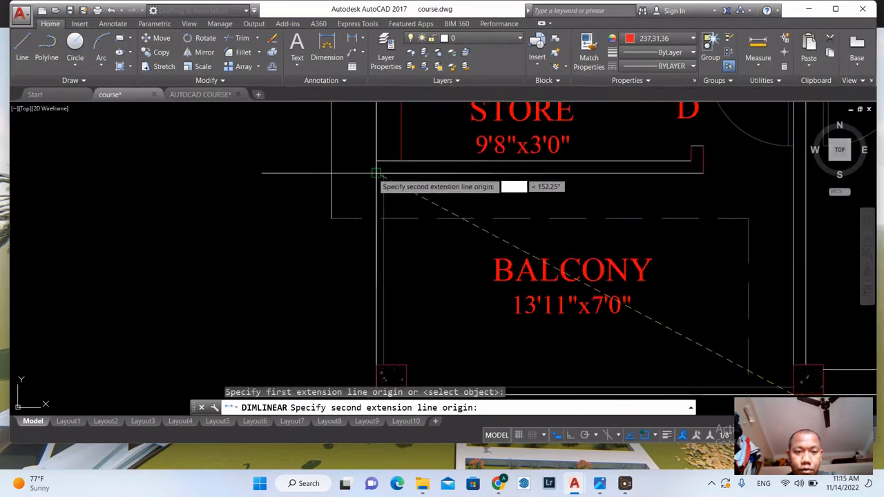
left_click(376, 164)
scroll(392, 167, "down", 3)
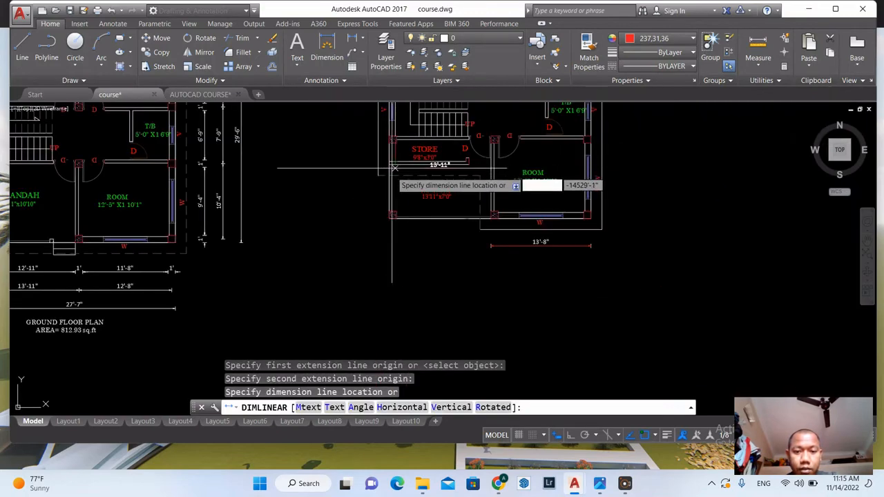
scroll(490, 250, "up", 3)
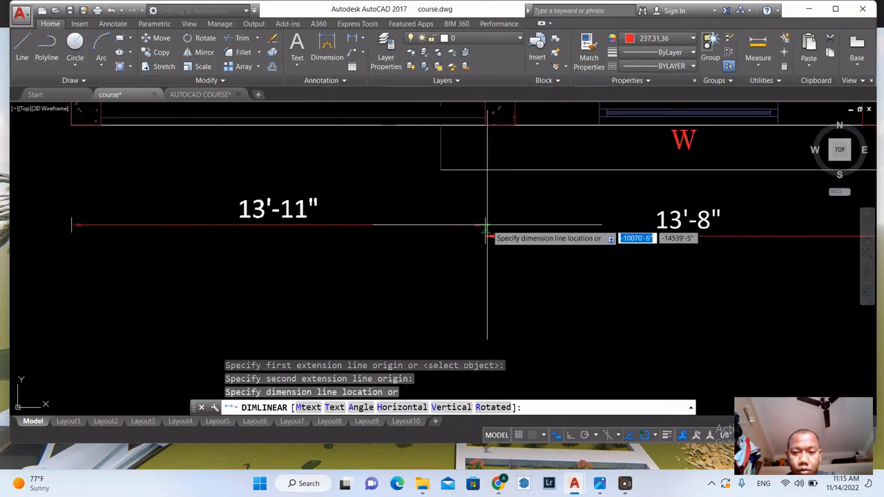
left_click(485, 237)
scroll(501, 237, "down", 5)
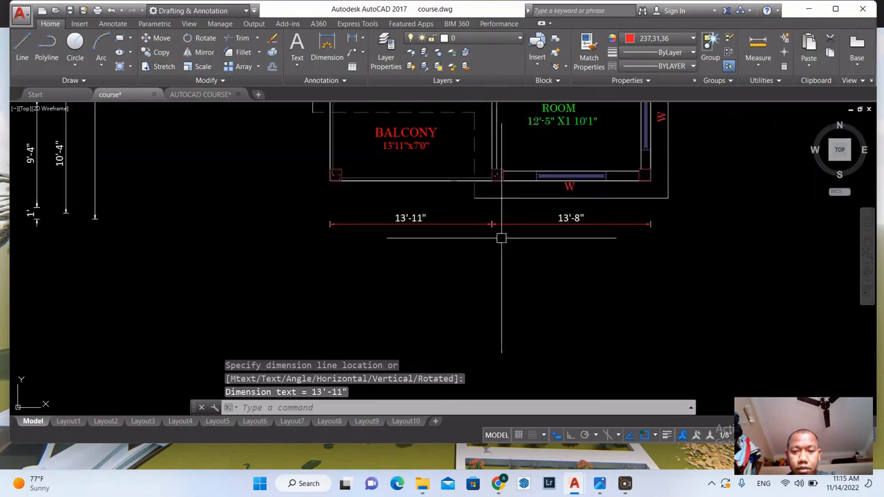
Step: Continue the balcony's horizontal dimension outward to the projection line beside the balcony using DIMCONTINUE
scroll(394, 200, "up", 2)
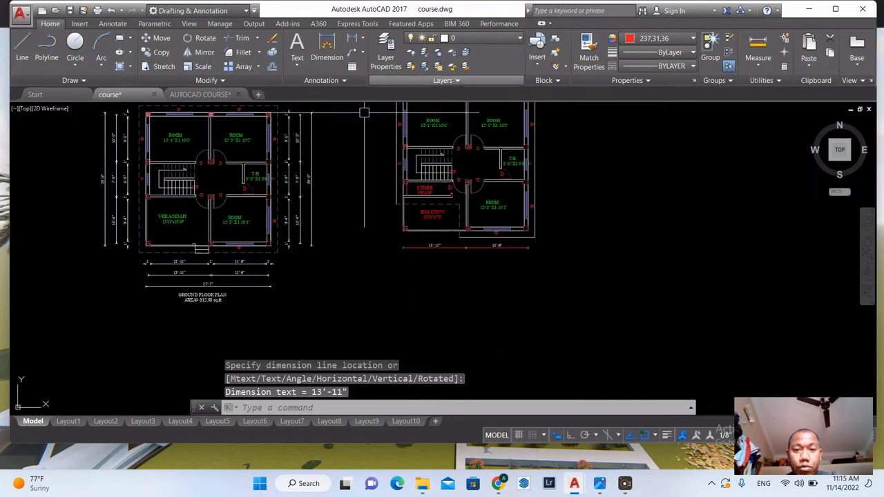
type("dc")
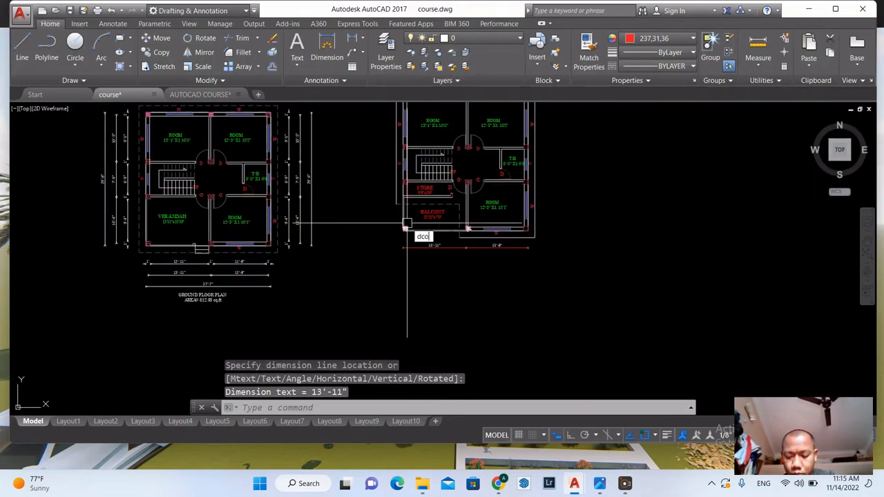
type("o")
key("Return")
scroll(410, 227, "up", 6)
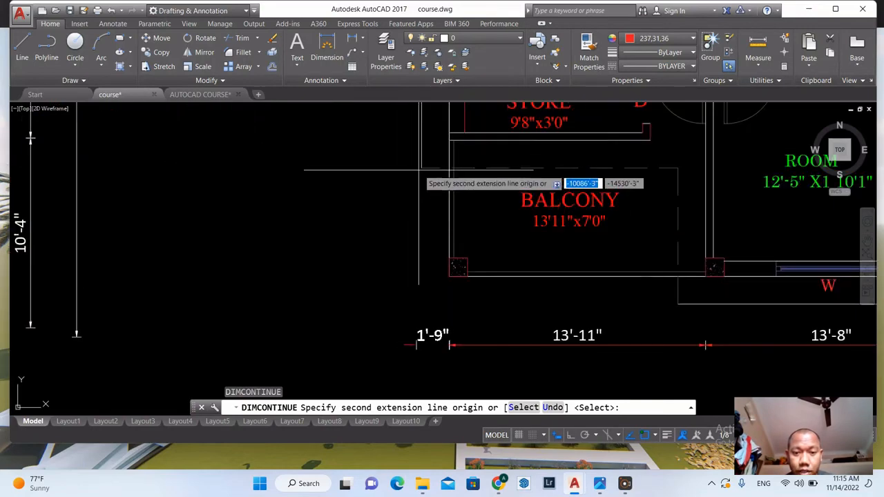
left_click(420, 166)
scroll(343, 236, "down", 4)
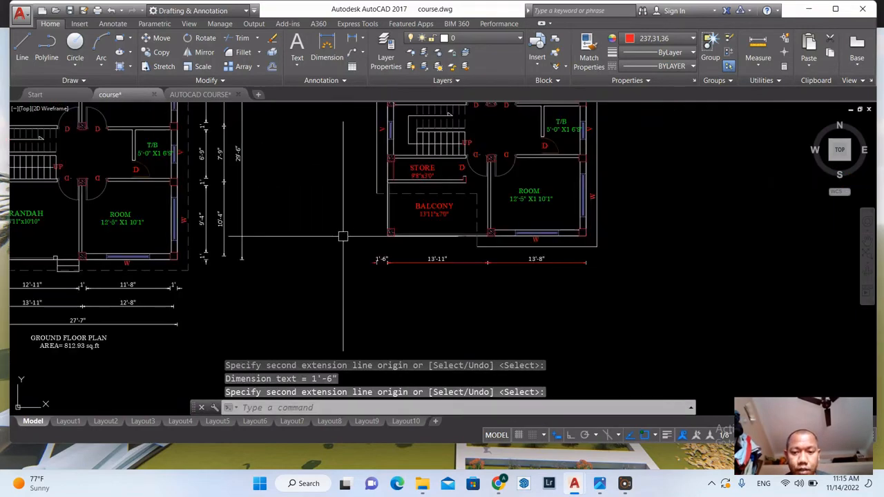
scroll(562, 244, "down", 3)
scroll(518, 234, "up", 6)
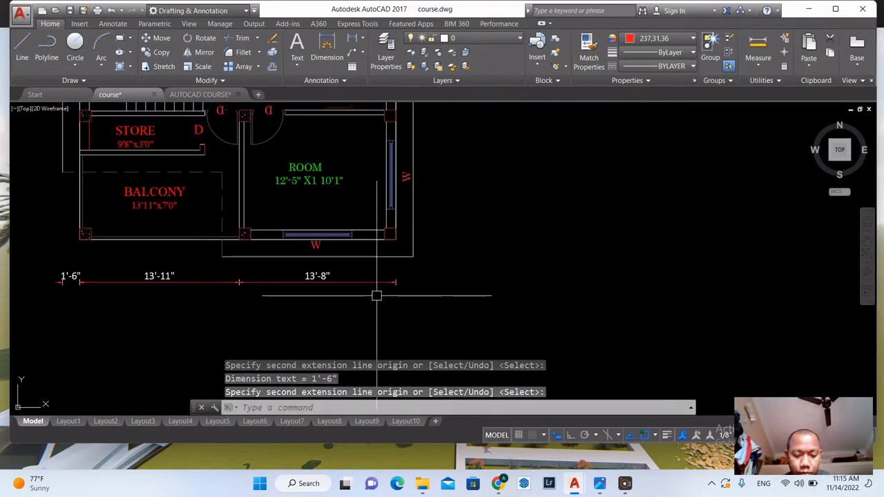
key("Return")
key("Escape")
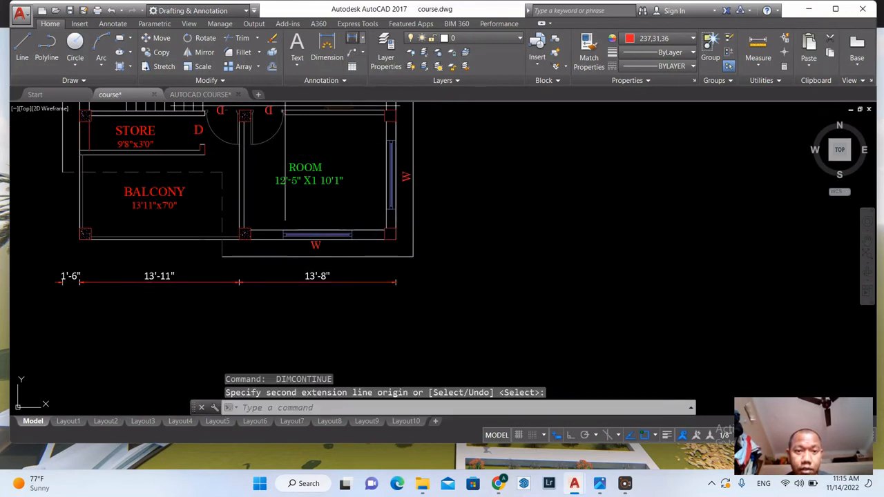
Step: Add a horizontal linear dimension from the lower room's outer column corner to the projection line's corner, in line with the dimensions below the plan
left_click(352, 38)
scroll(383, 229, "up", 2)
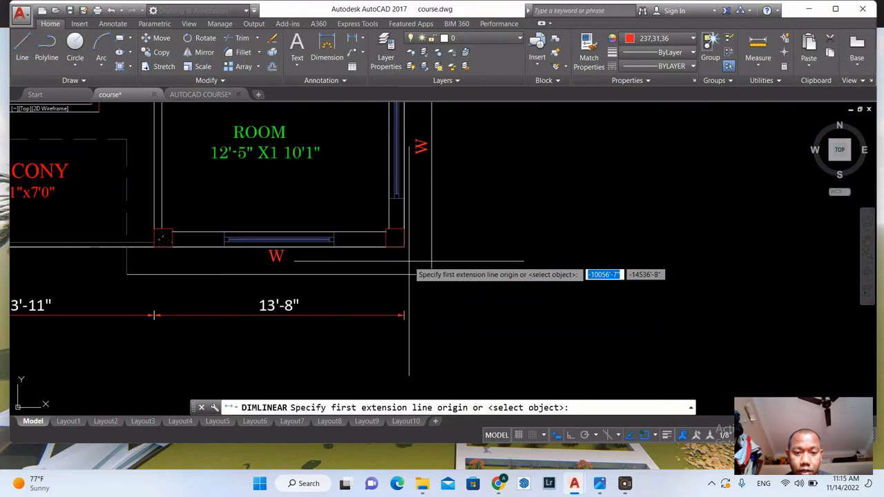
left_click(422, 267)
left_click(429, 273)
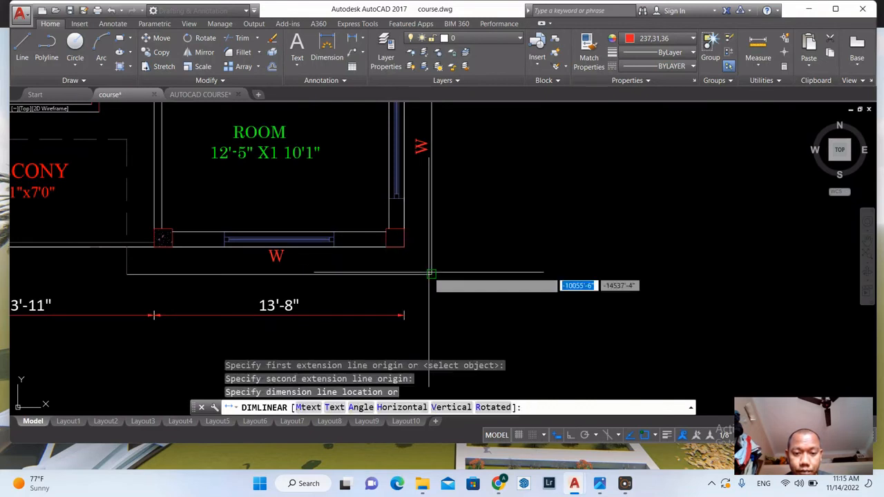
scroll(401, 313, "up", 4)
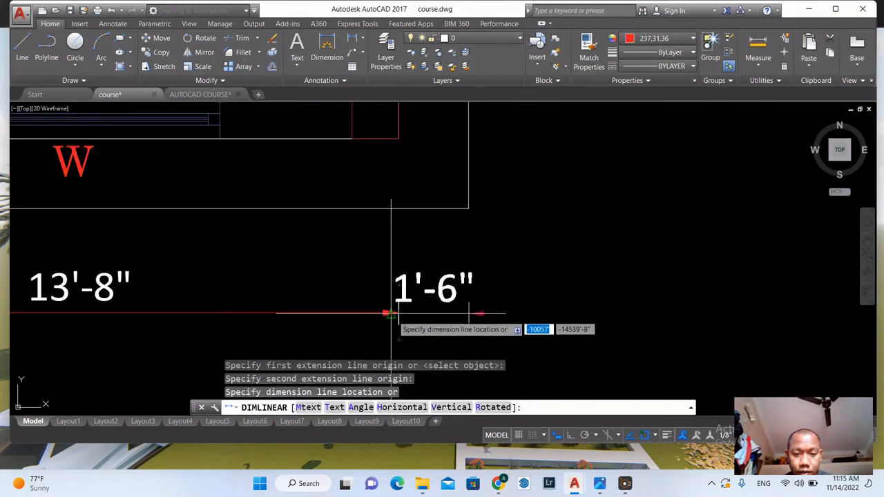
left_click(397, 315)
key("Escape")
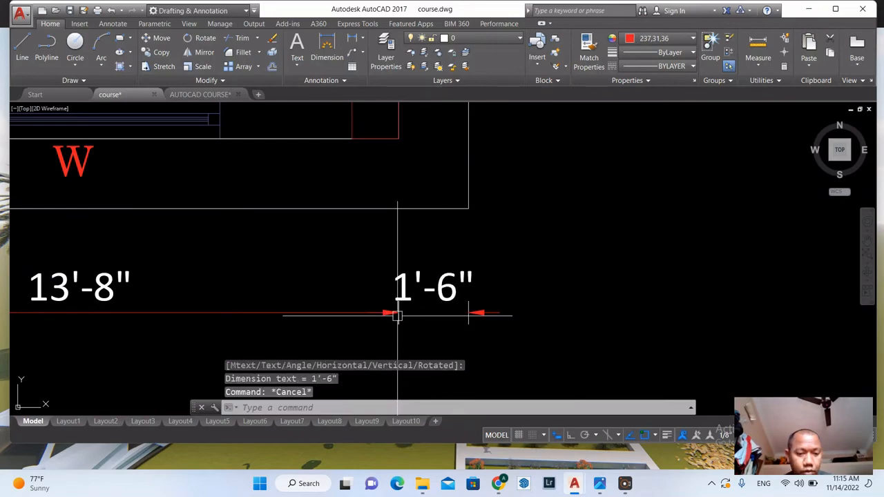
scroll(578, 262, "down", 6)
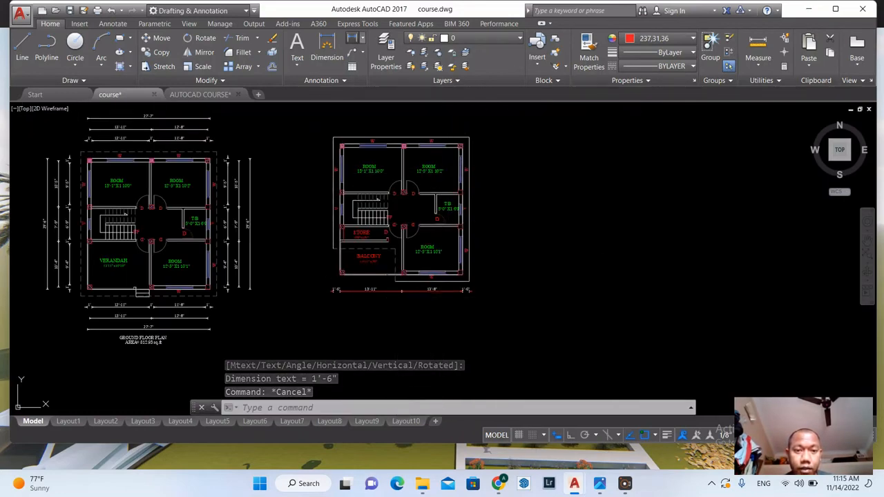
Step: Add an overall vertical linear dimension on the T/B side of the upper floor plan, between its lower and upper outer column corners
key("space")
scroll(459, 286, "up", 4)
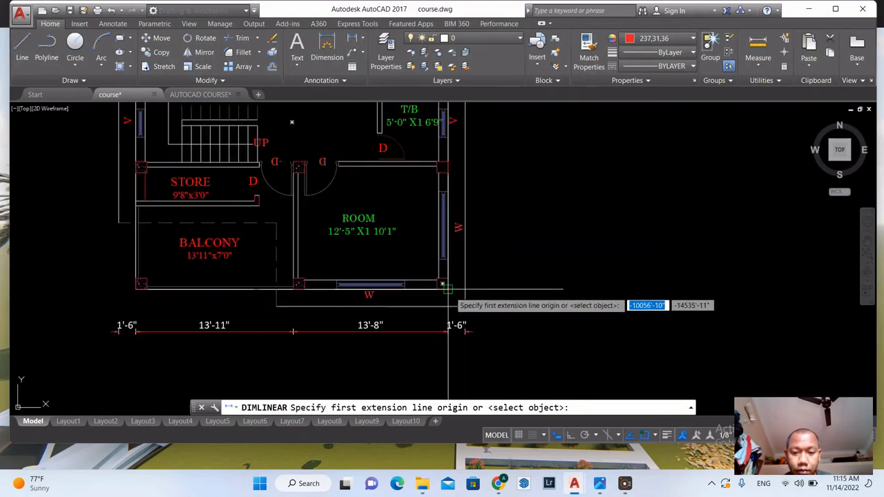
left_click(449, 293)
scroll(449, 297, "down", 4)
scroll(449, 170, "up", 4)
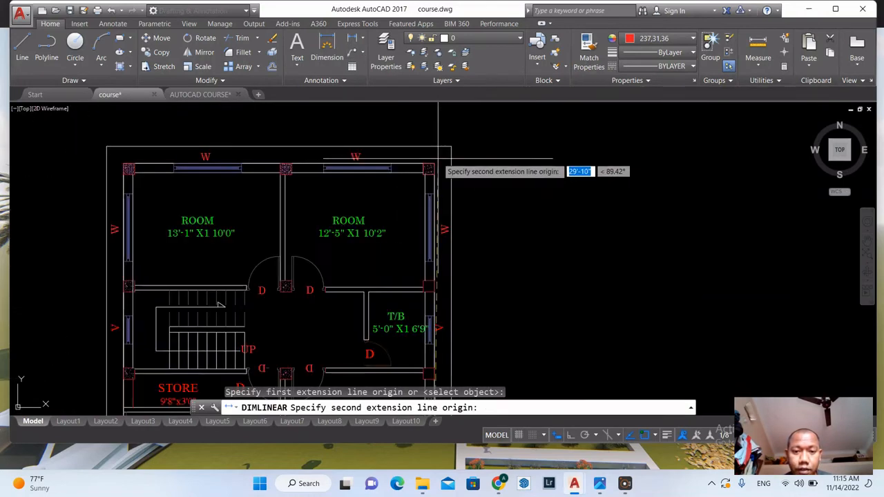
left_click(432, 162)
scroll(435, 165, "down", 4)
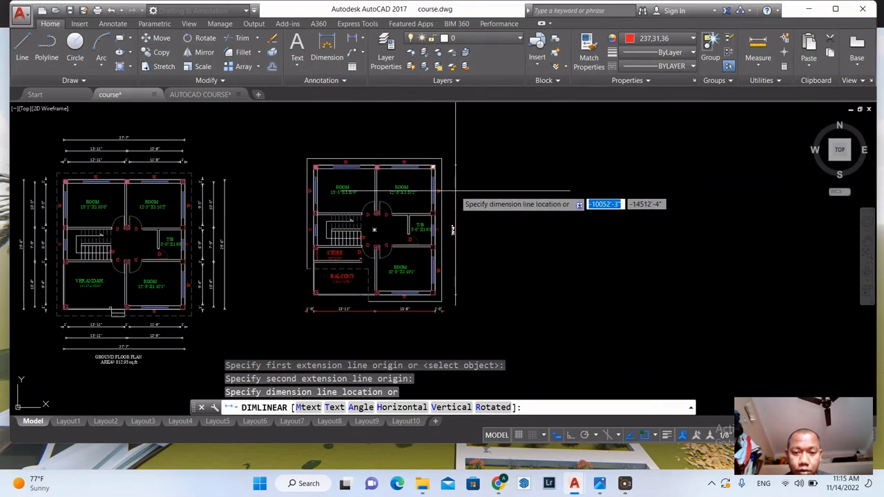
left_click(455, 192)
Step: Add a vertical linear dimension from the lower room's outer column corner to the projection line's lower corner, in line with the overall vertical dimension
scroll(459, 341, "up", 6)
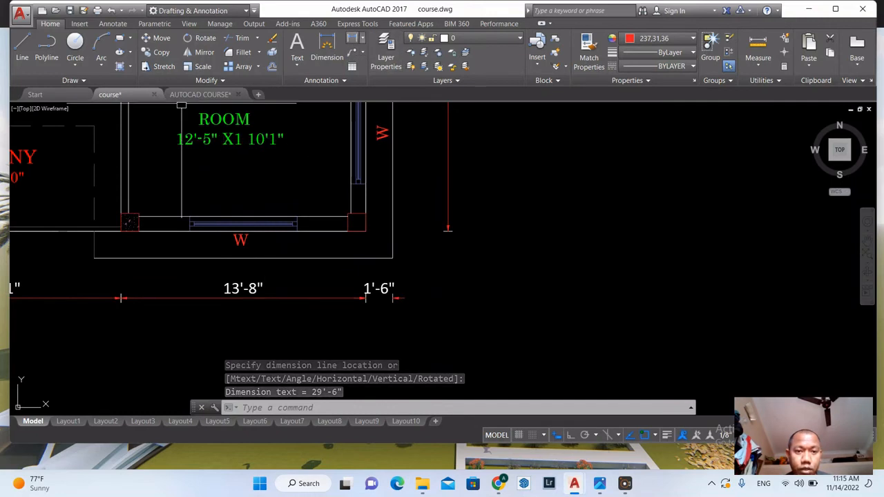
left_click(353, 38)
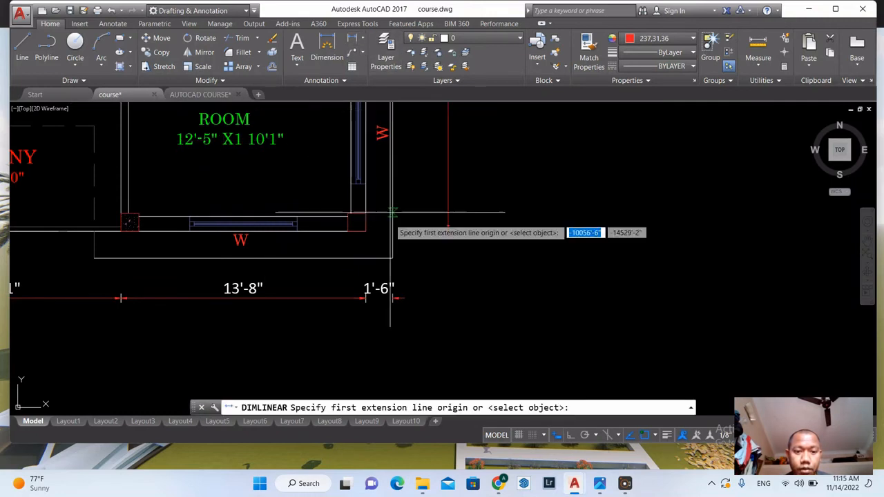
scroll(351, 234, "up", 4)
left_click(344, 225)
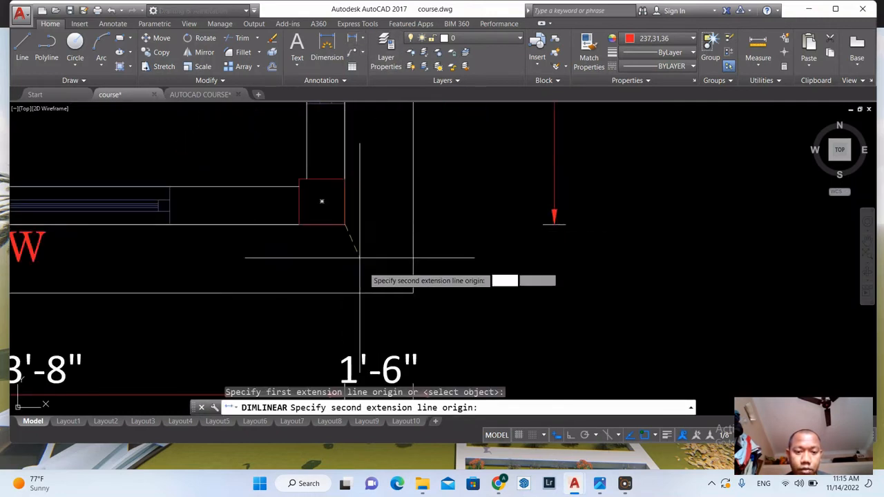
left_click(413, 293)
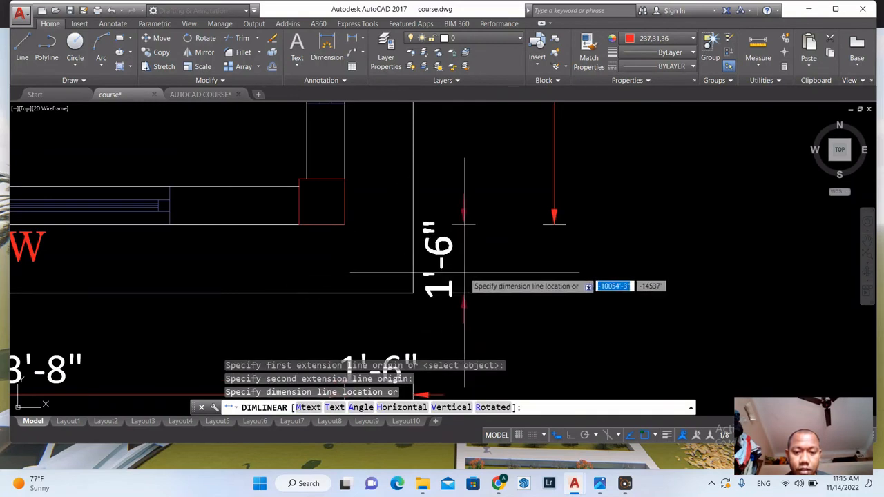
left_click(554, 225)
scroll(501, 345, "down", 6)
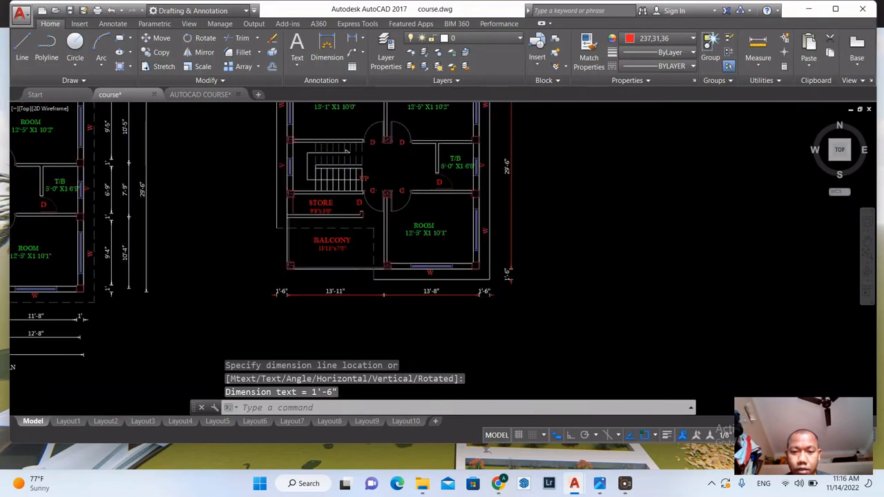
Step: Add a vertical linear dimension from the upper outer column corner to the projection line's upper corner, aligned with the overall vertical dimension
scroll(478, 158, "up", 6)
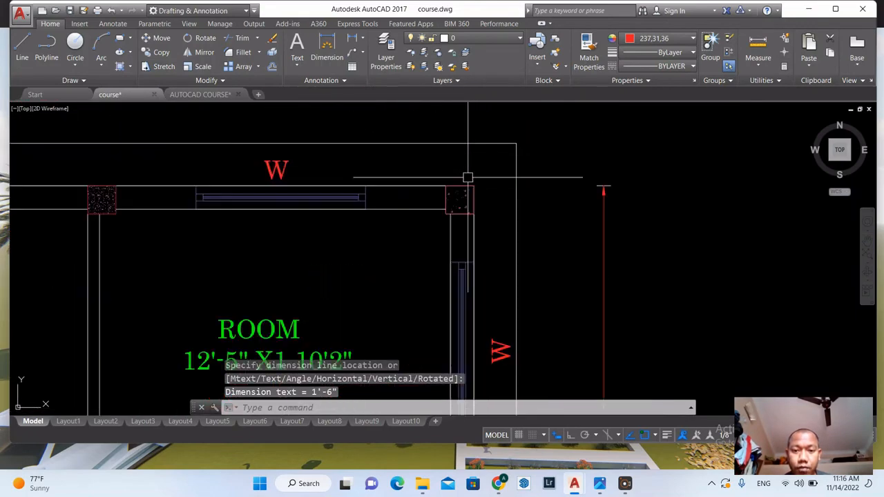
key("Return")
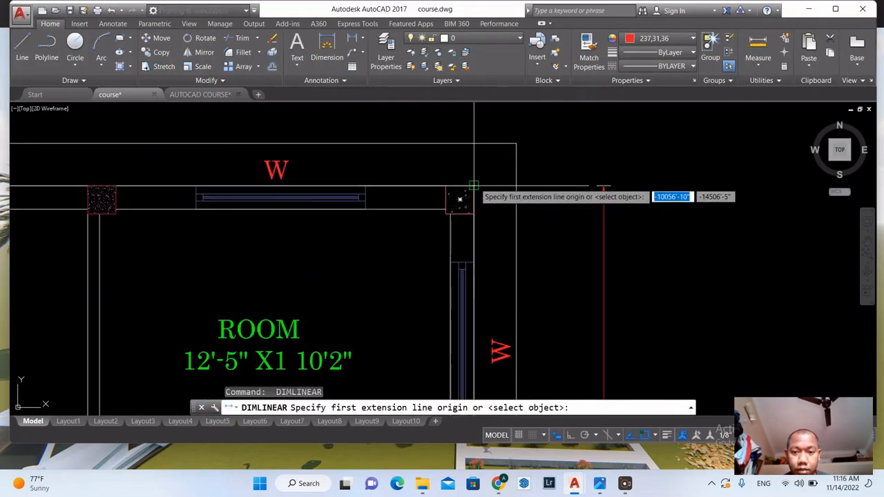
left_click(474, 186)
left_click(515, 144)
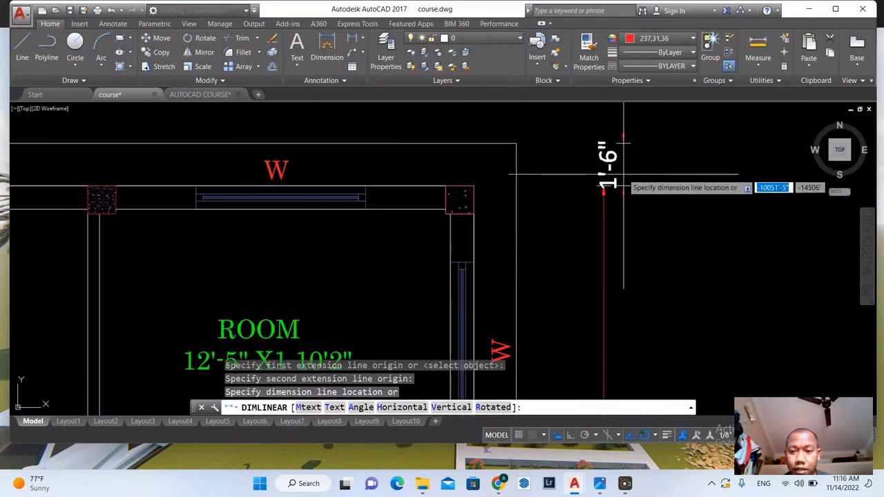
left_click(600, 184)
key("Escape")
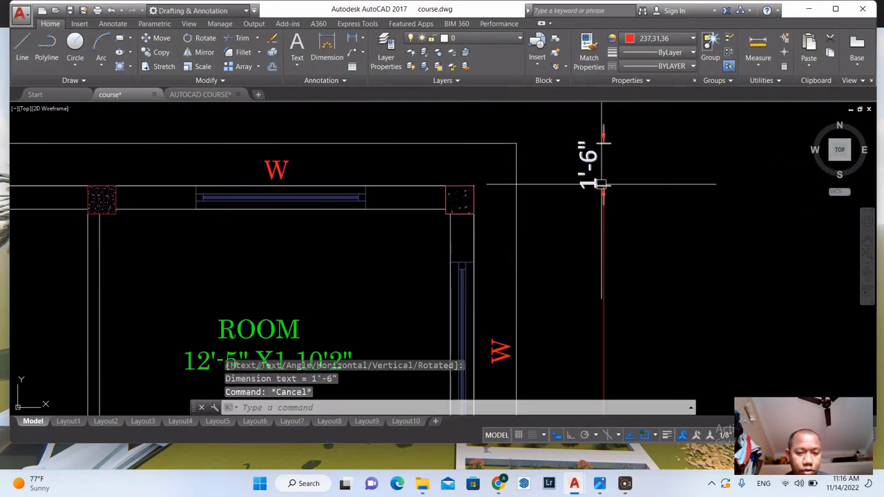
scroll(579, 175, "down", 4)
scroll(579, 175, "down", 6)
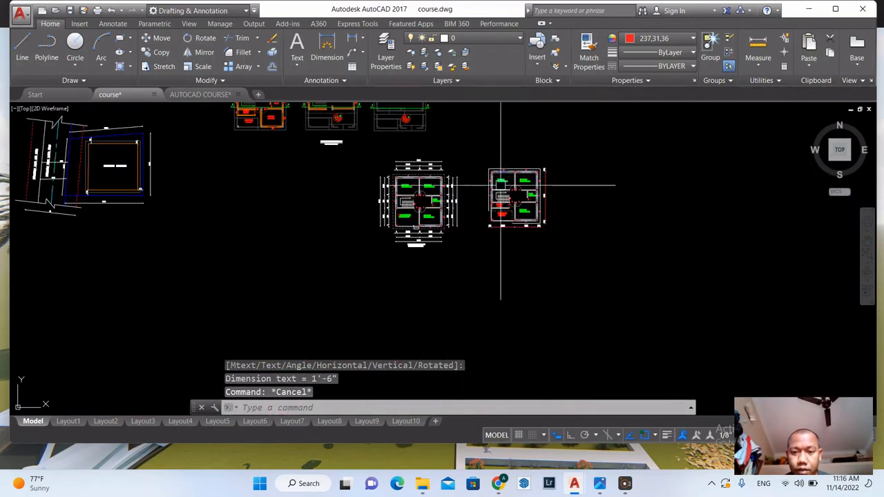
scroll(496, 161, "up", 3)
scroll(496, 161, "up", 2)
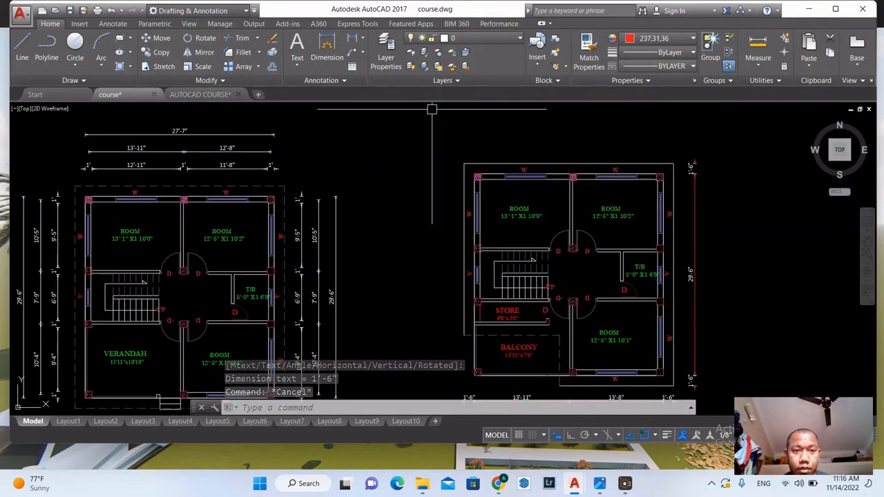
Step: Add an overall horizontal linear dimension above the upper floor plan, between the two outer column corners of its upper rooms
left_click(352, 38)
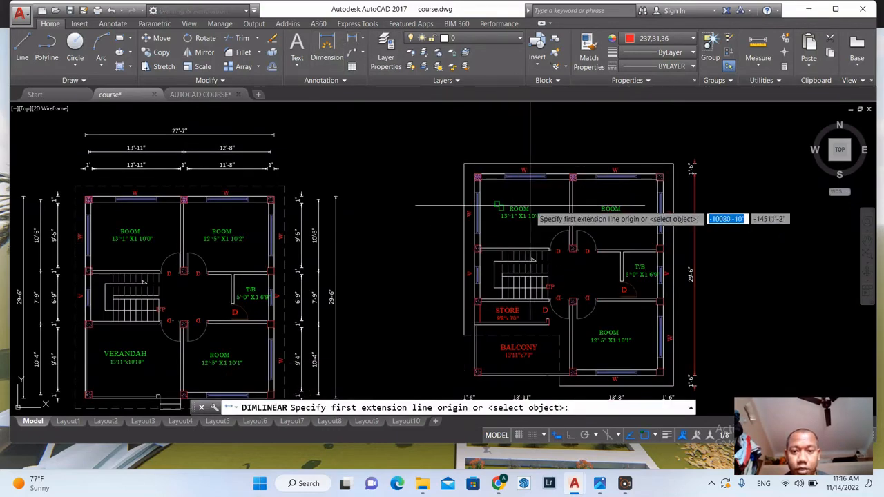
scroll(463, 172, "up", 4)
left_click(484, 169)
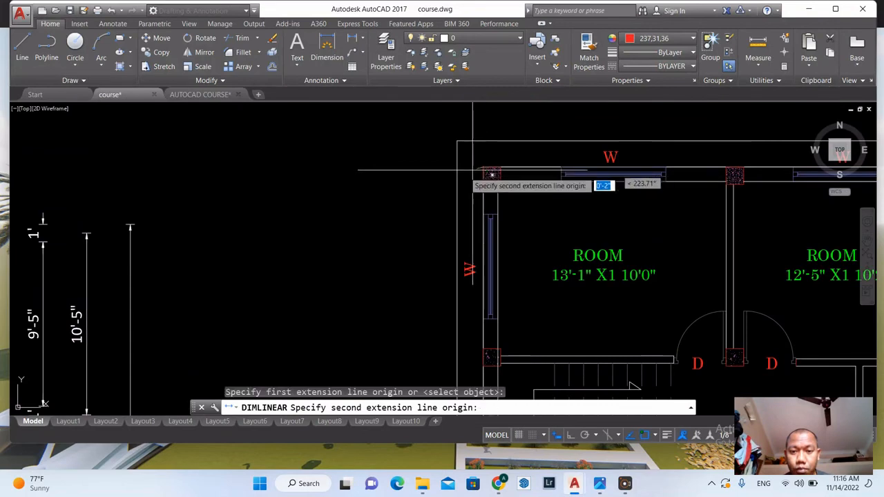
scroll(443, 200, "down", 2)
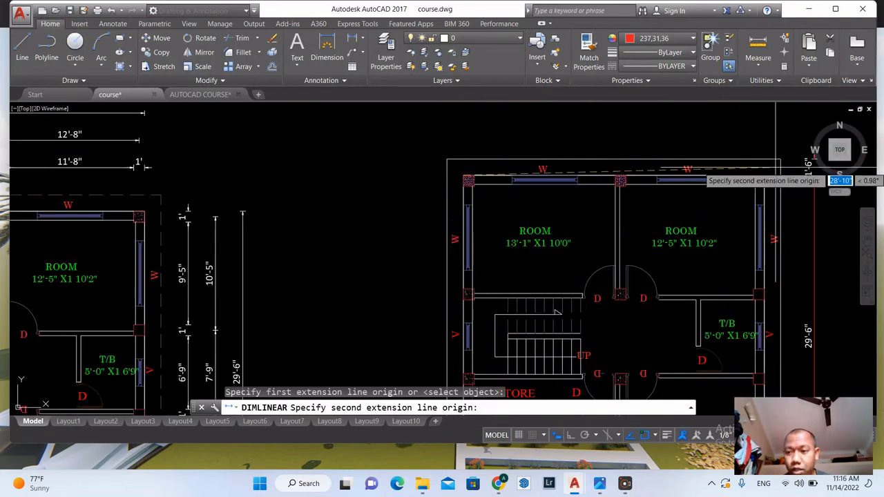
left_click(759, 180)
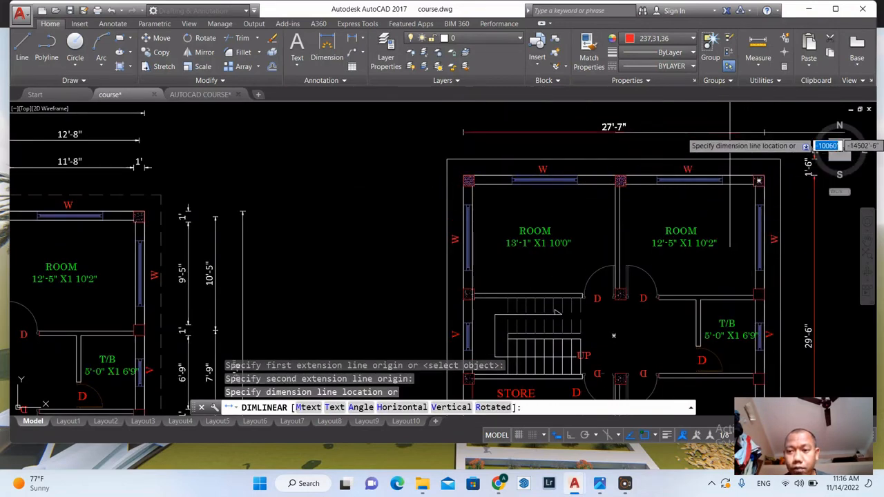
scroll(505, 163, "down", 2)
scroll(711, 136, "up", 2)
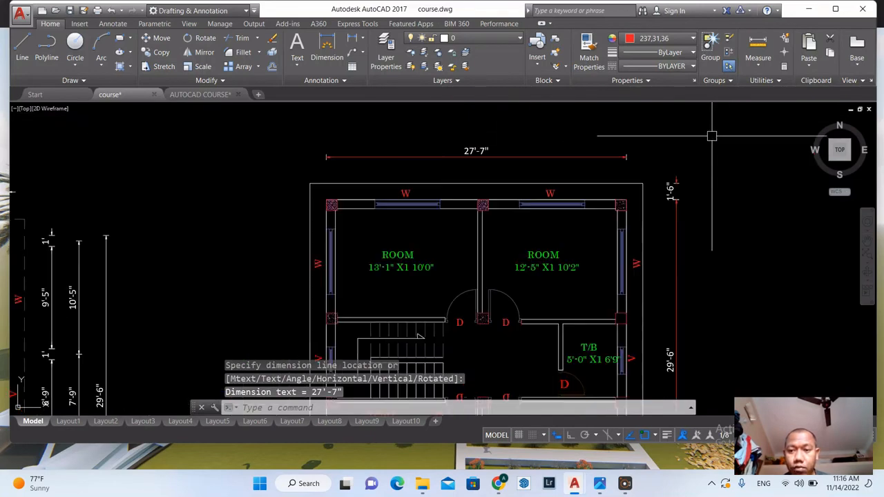
Step: Add a horizontal linear dimension above the plan from the 12'-5" x 10'2" room's outer column corner to the projection line, in line with the overall dimension
key("Return")
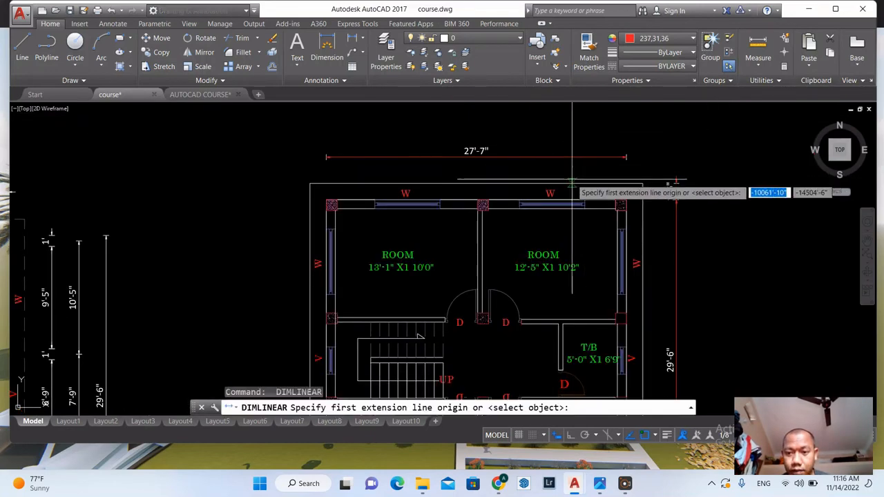
scroll(625, 188, "up", 2)
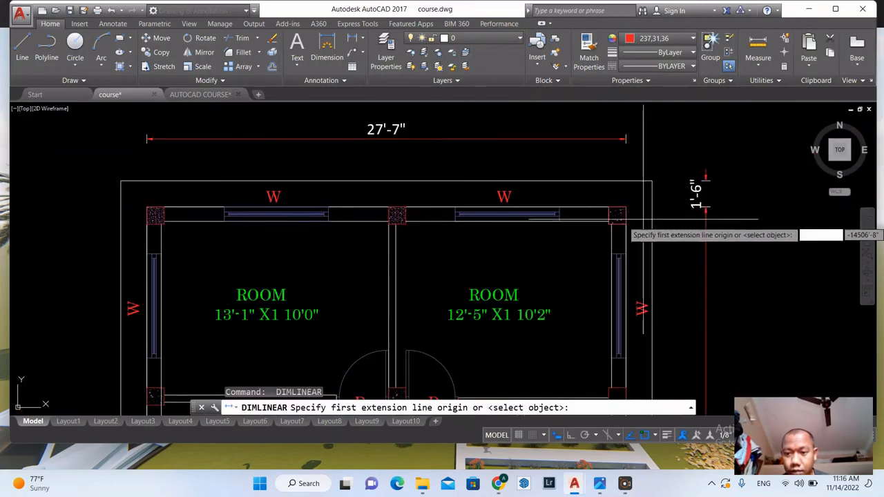
left_click(625, 216)
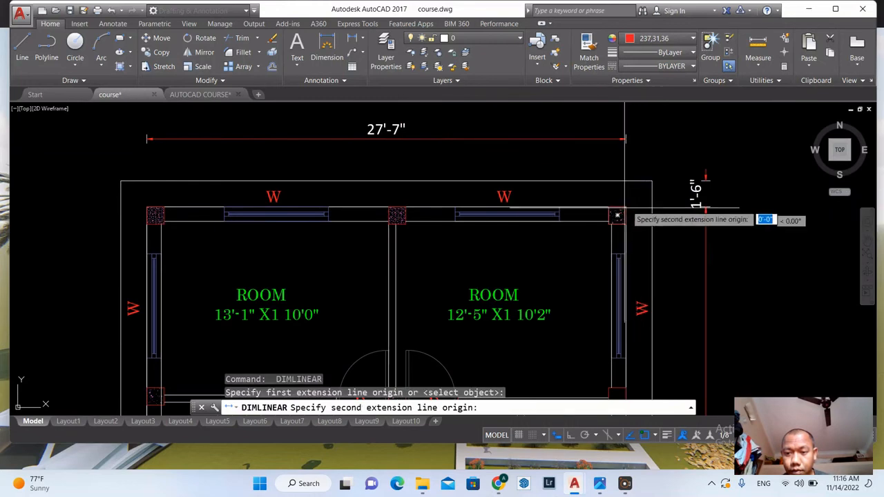
left_click(651, 181)
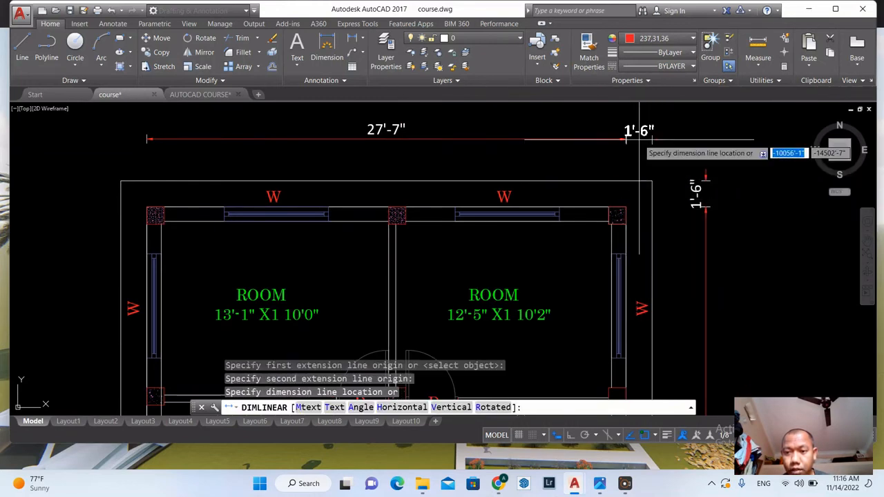
left_click(626, 138)
scroll(702, 166, "down", 2)
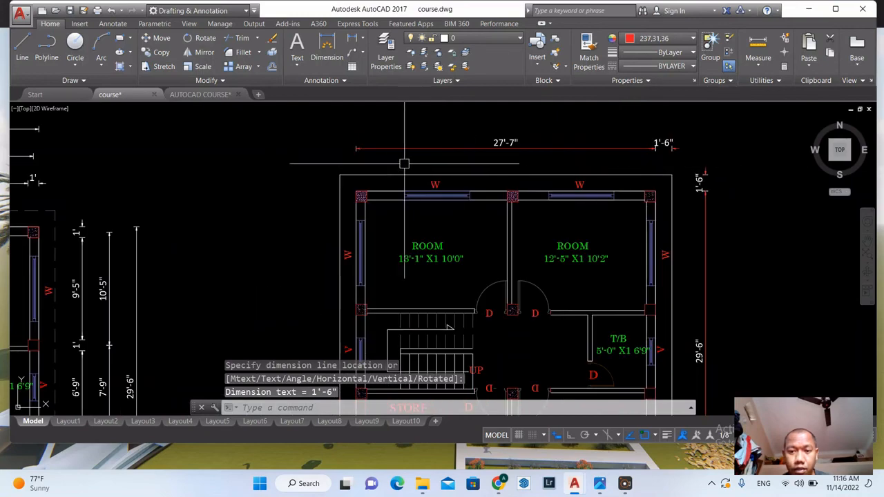
Step: Add a horizontal linear dimension above the plan from the 13'-1" x 10'0" room's outer column corner to the projection line, in line with the overall dimension
key("Return")
scroll(366, 193, "up", 4)
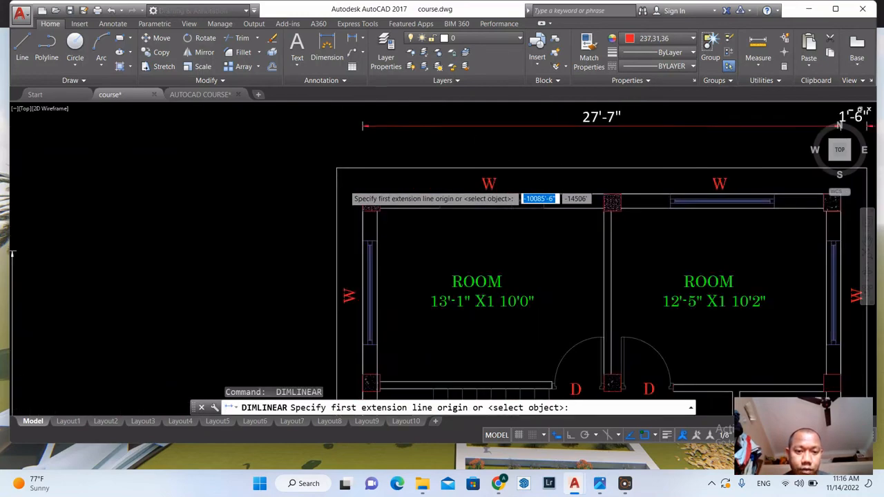
left_click(373, 198)
left_click(331, 156)
scroll(332, 159, "down", 3)
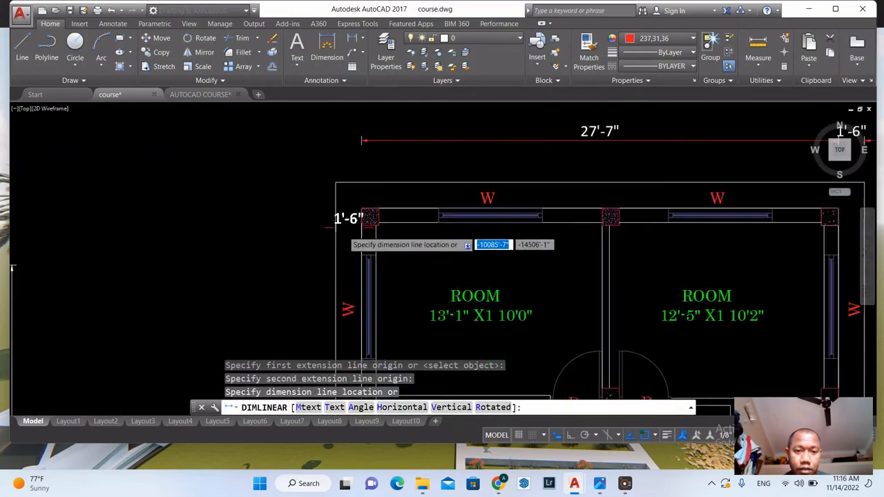
scroll(356, 185, "up", 2)
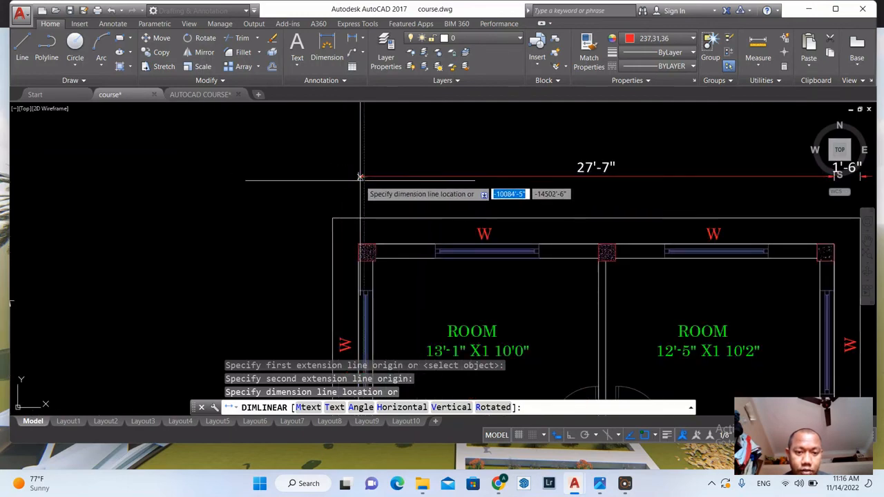
left_click(359, 177)
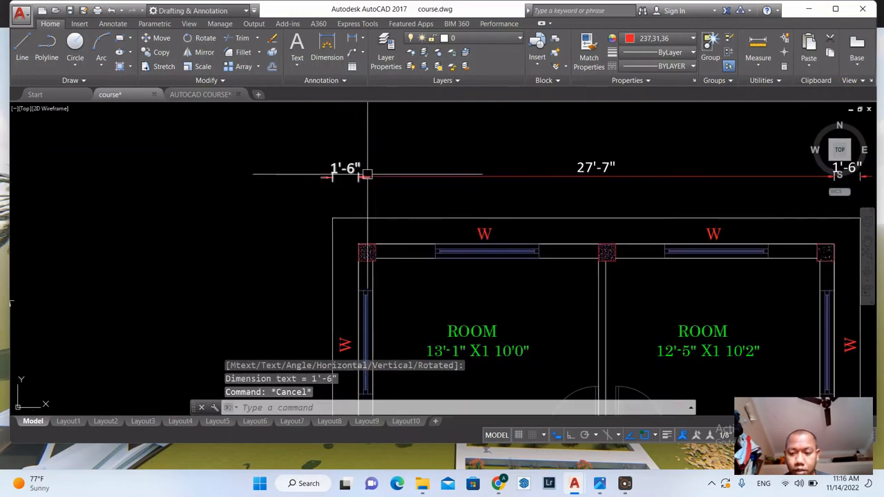
Step: Add a vertical linear dimension beside the stair side of the plan, from the upper outer column corner to the wall corner between store and balcony
scroll(365, 174, "down", 5)
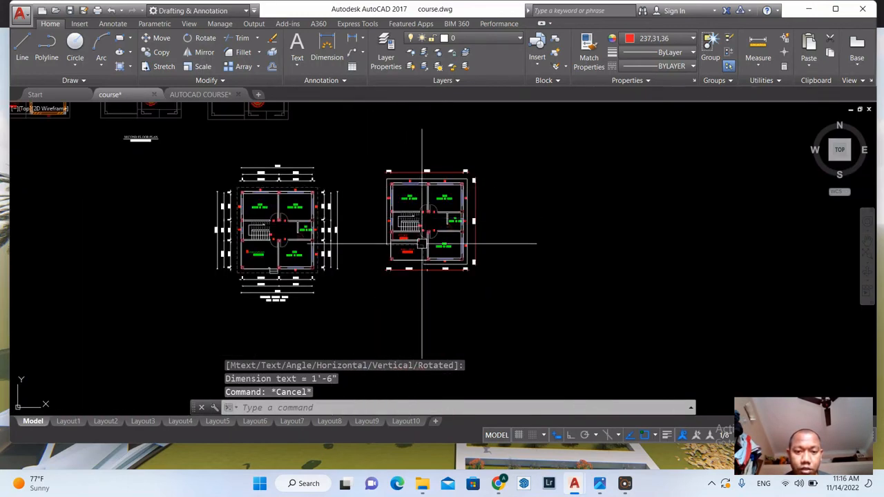
scroll(376, 263, "up", 5)
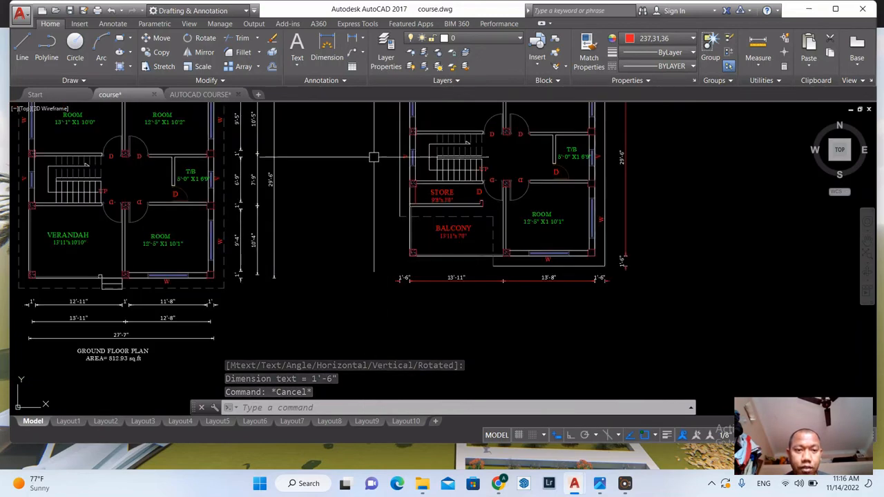
key("Return")
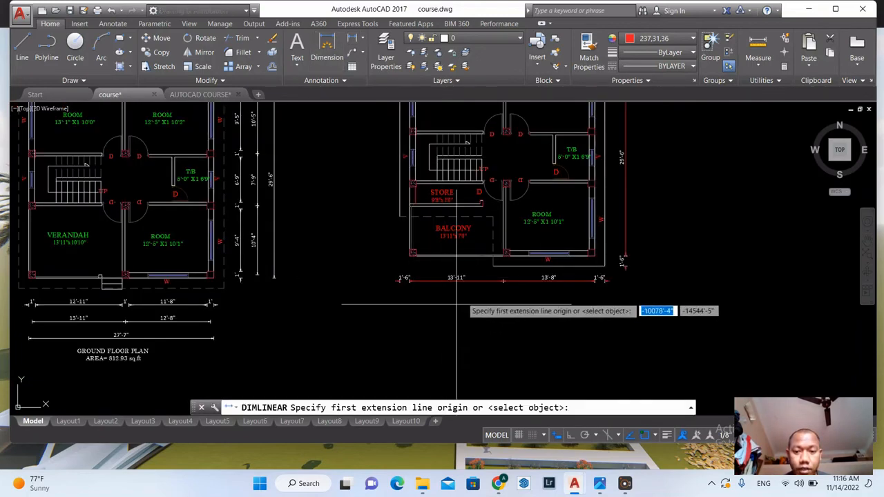
scroll(497, 257, "up", 2)
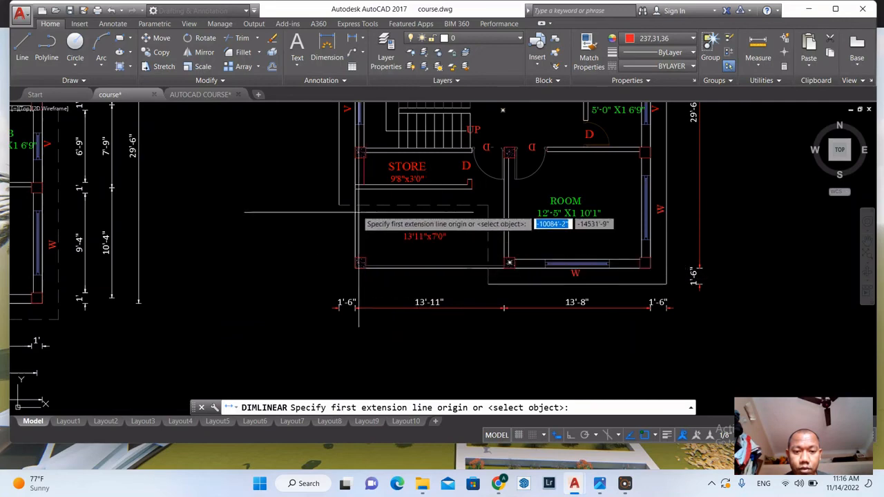
scroll(410, 256, "down", 5)
scroll(378, 147, "up", 5)
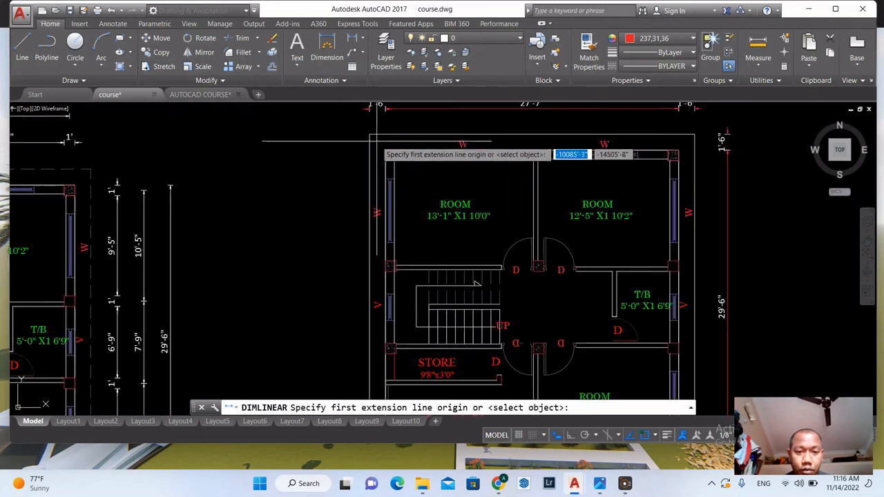
left_click(389, 153)
scroll(389, 153, "down", 2)
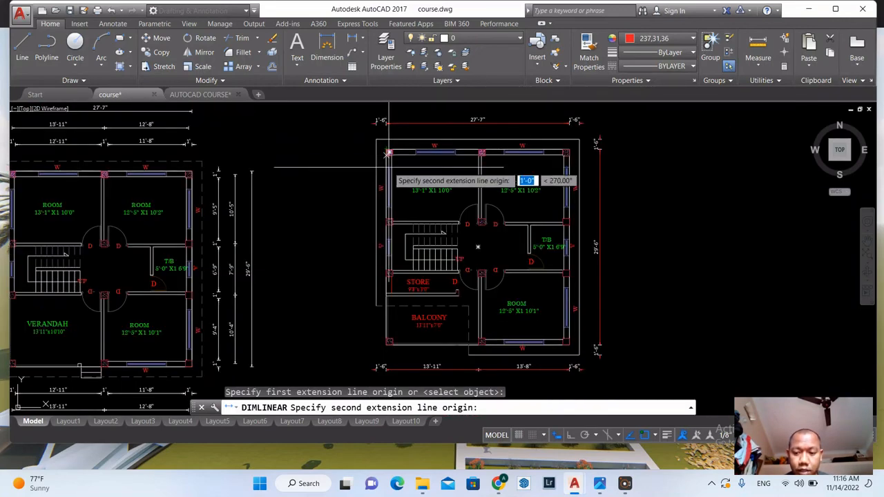
scroll(387, 287, "up", 4)
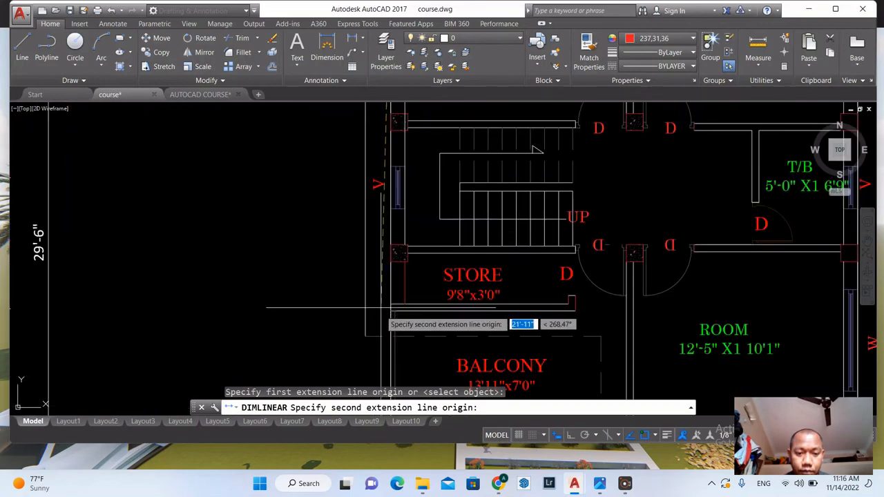
left_click(391, 311)
scroll(391, 311, "down", 3)
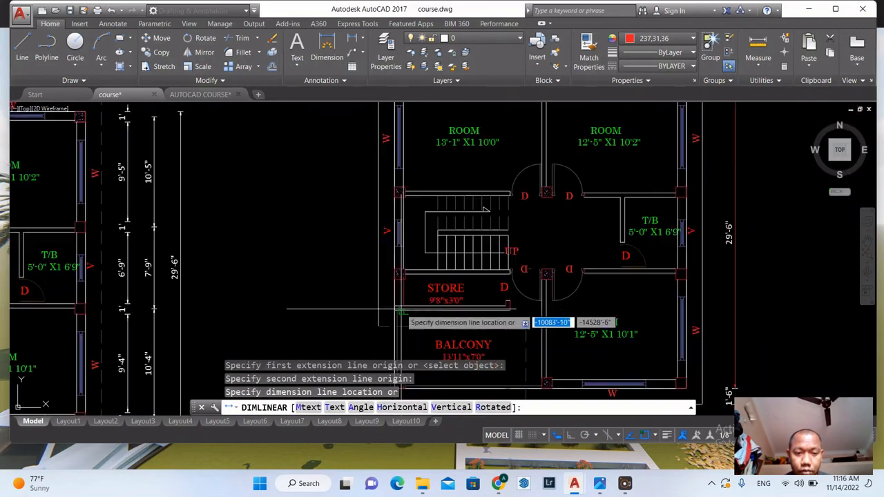
scroll(341, 283, "up", 2)
left_click(350, 282)
scroll(399, 193, "down", 4)
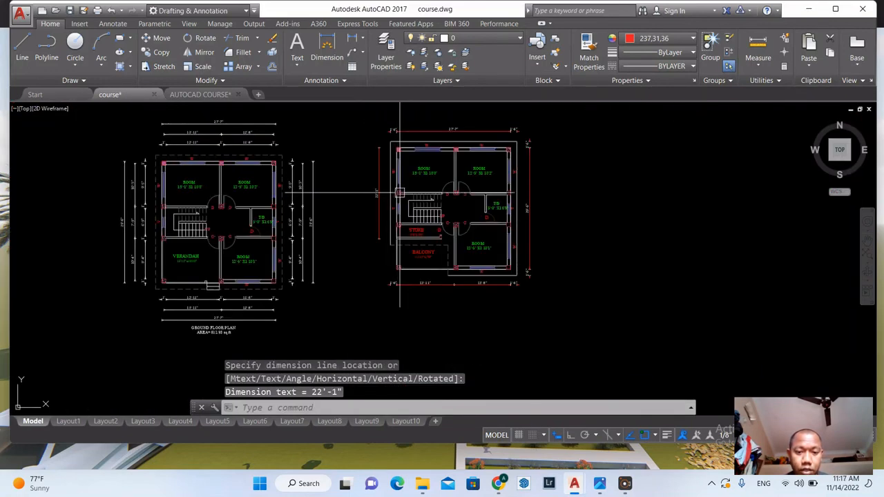
Step: Continue the vertical dimension from the store wall down to the balcony's lower outer column corner with DIMCONTINUE
type("o")
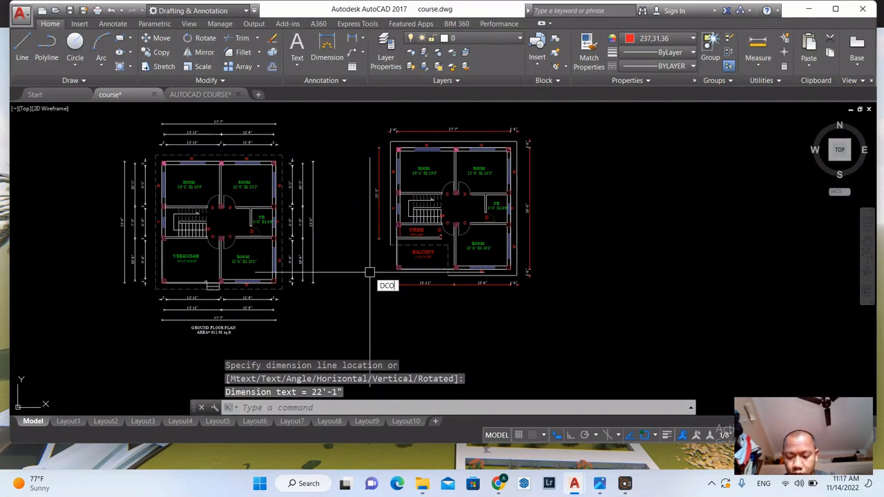
key("Return")
scroll(385, 282, "up", 3)
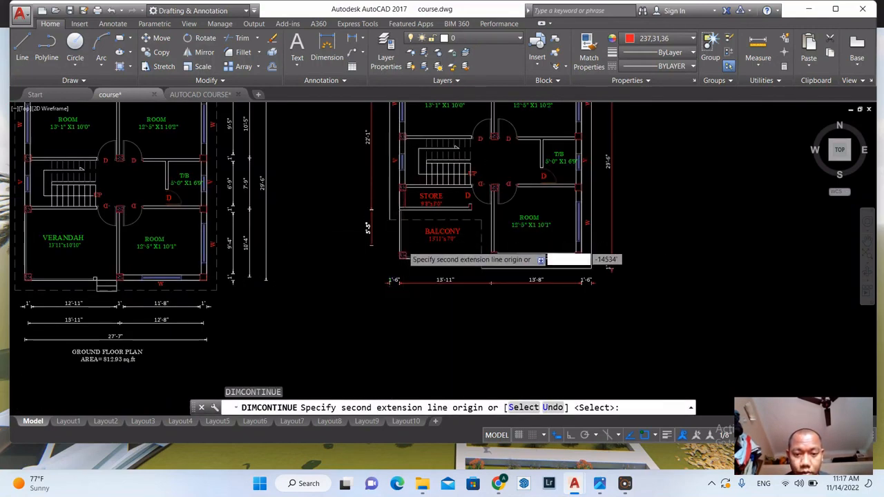
scroll(387, 280, "up", 4)
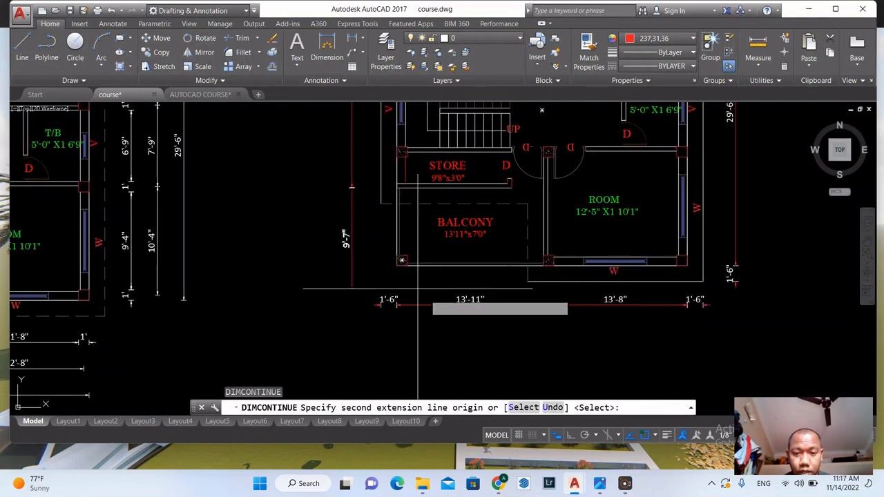
left_click(386, 265)
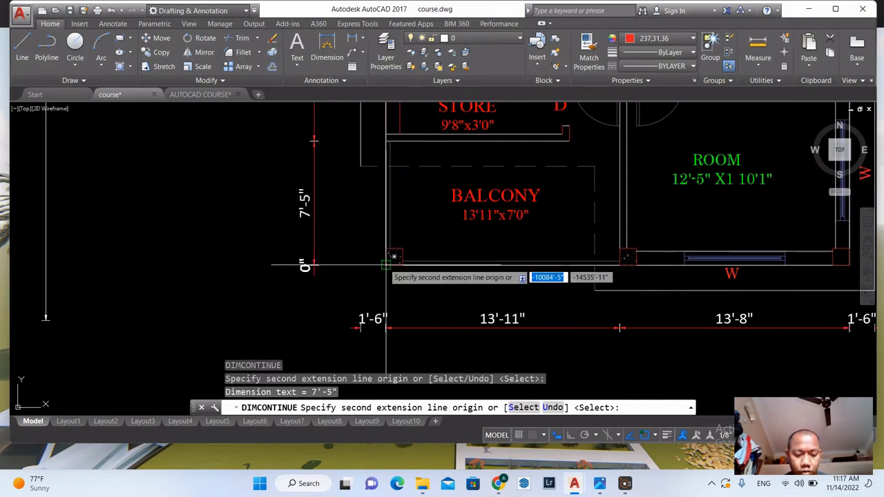
key("Return")
key("Escape")
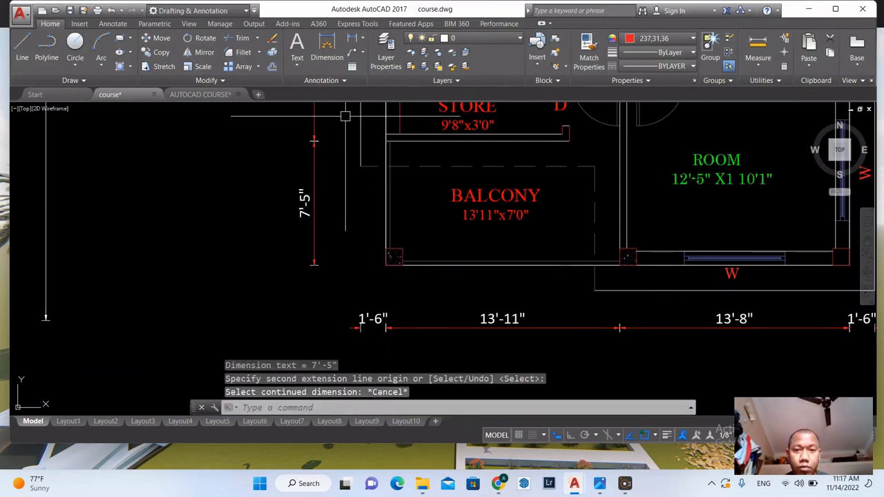
Step: Add a vertical linear dimension from the balcony's lower edge to the projection line's lower corner, in line with the balcony's vertical dimension
left_click(352, 38)
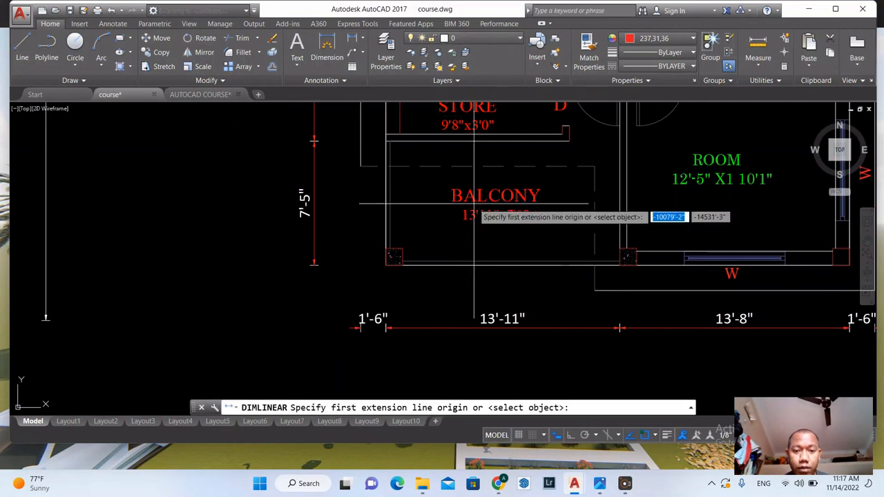
left_click(594, 266)
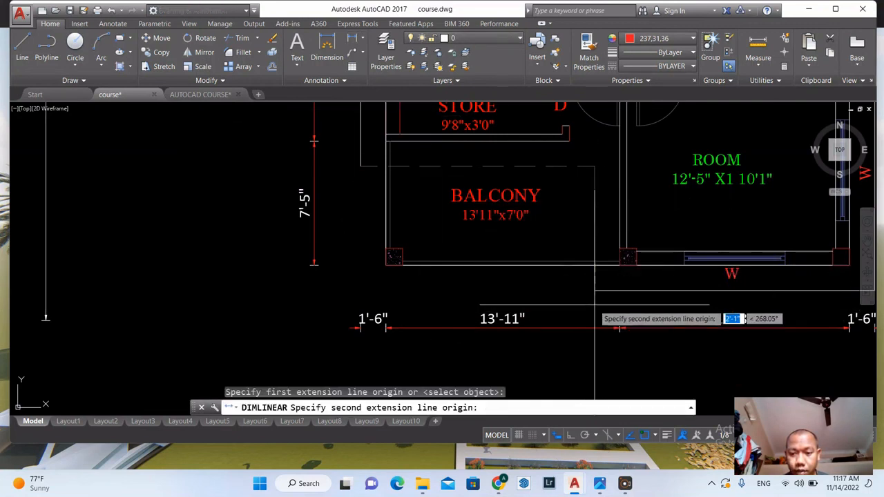
left_click(594, 290)
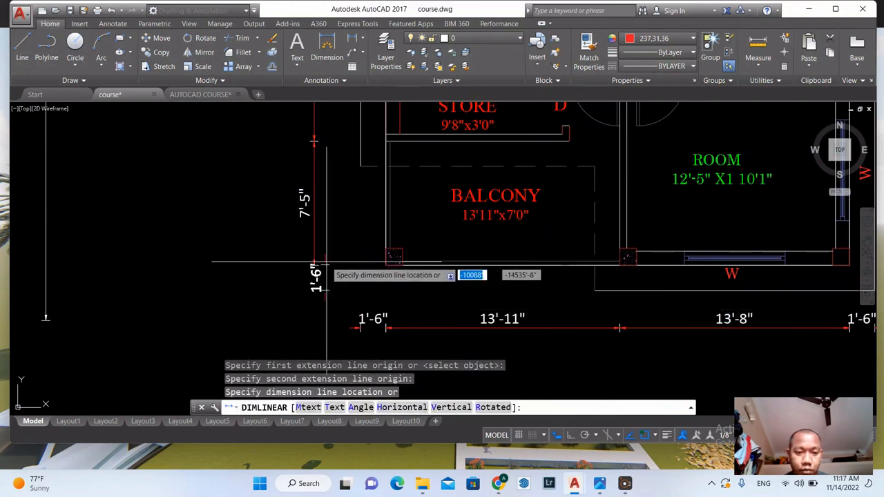
scroll(323, 266, "up", 2)
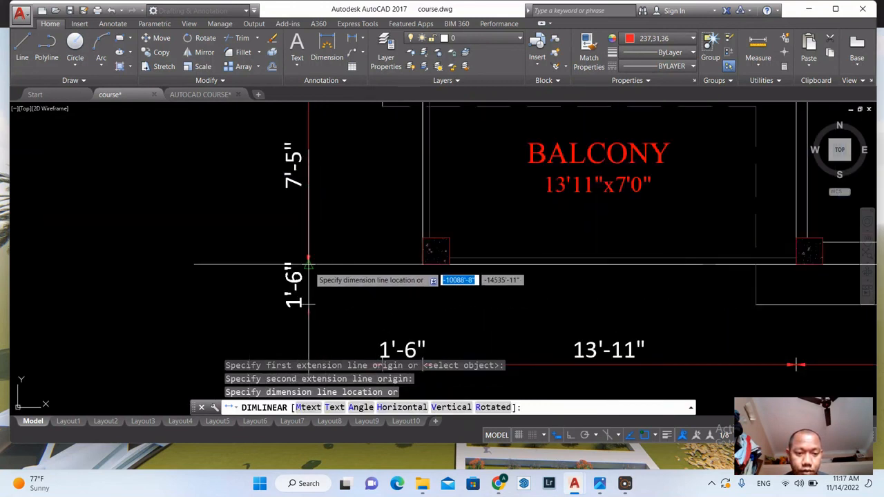
left_click(308, 263)
key("Escape")
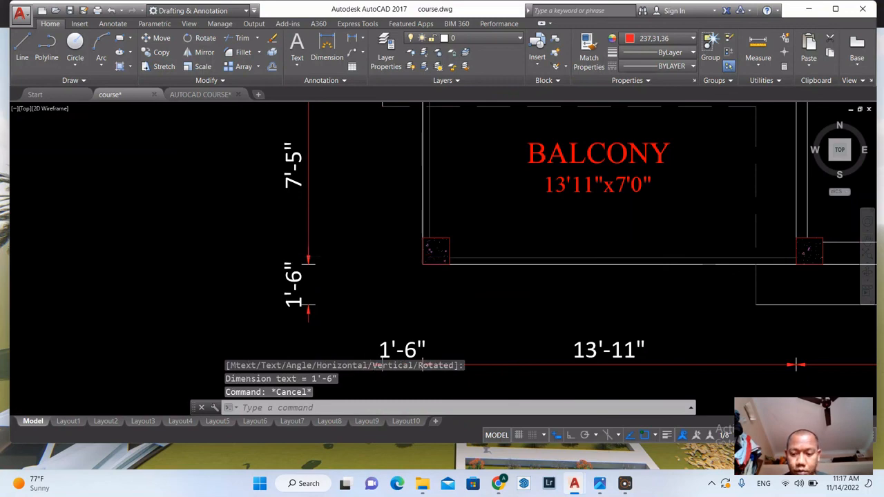
Step: Start another linear dimension for the upper floor plan
scroll(370, 260, "down", 5)
scroll(543, 120, "up", 2)
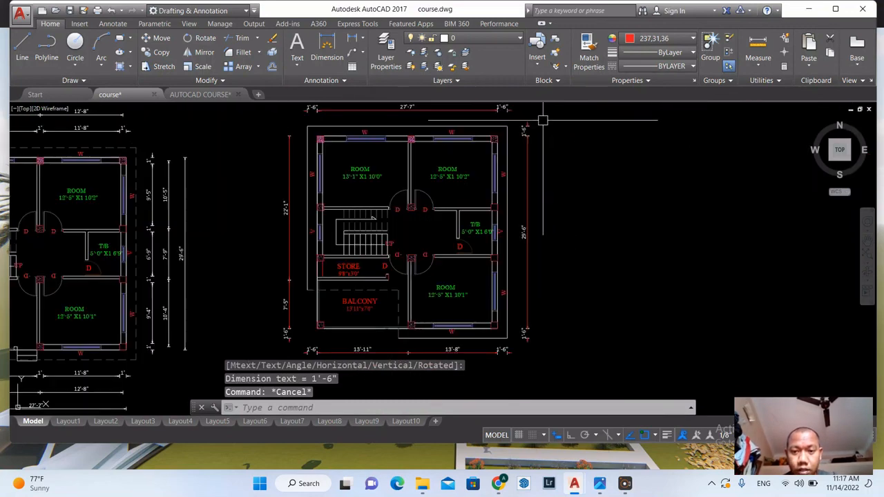
key("Return")
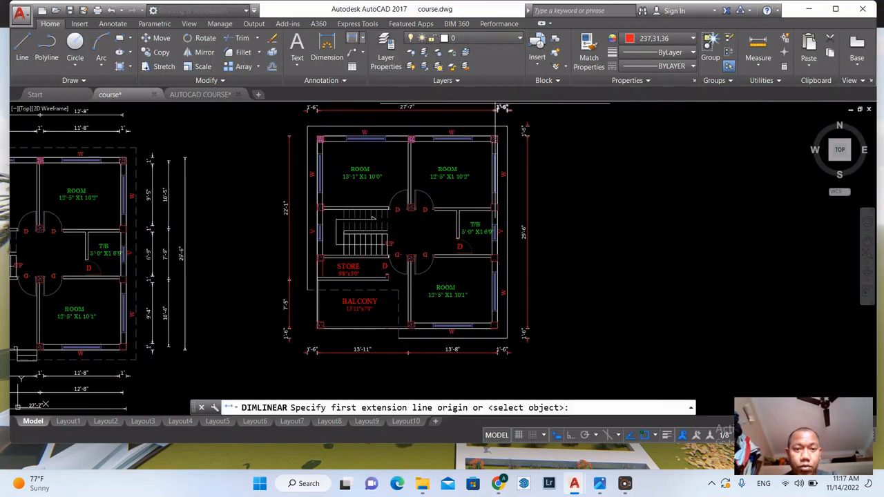
scroll(304, 120, "up", 1)
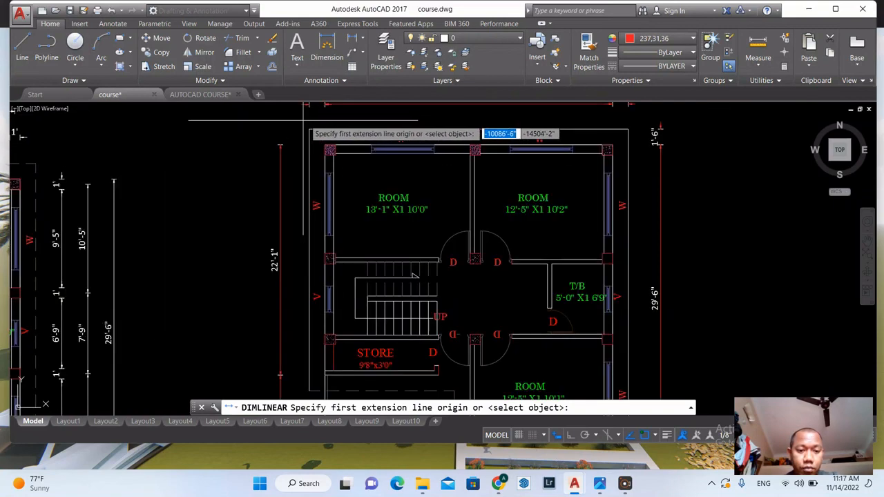
scroll(345, 128, "down", 3)
scroll(450, 211, "up", 2)
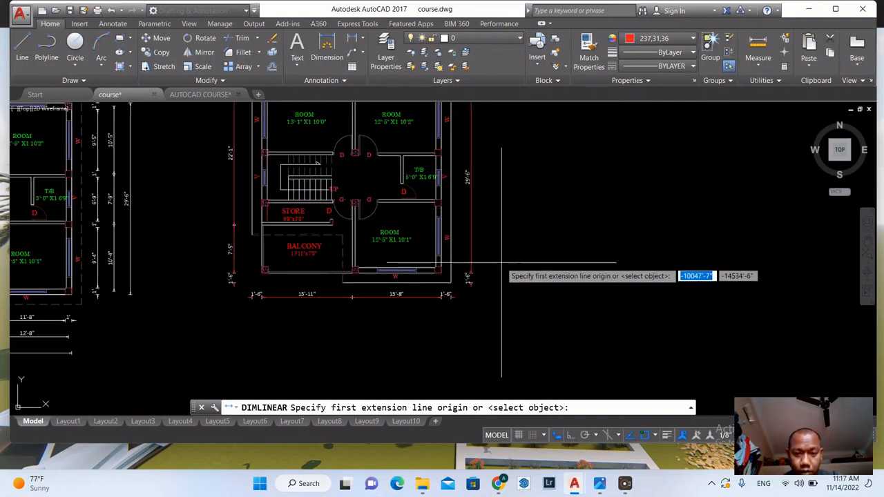
scroll(451, 304, "down", 2)
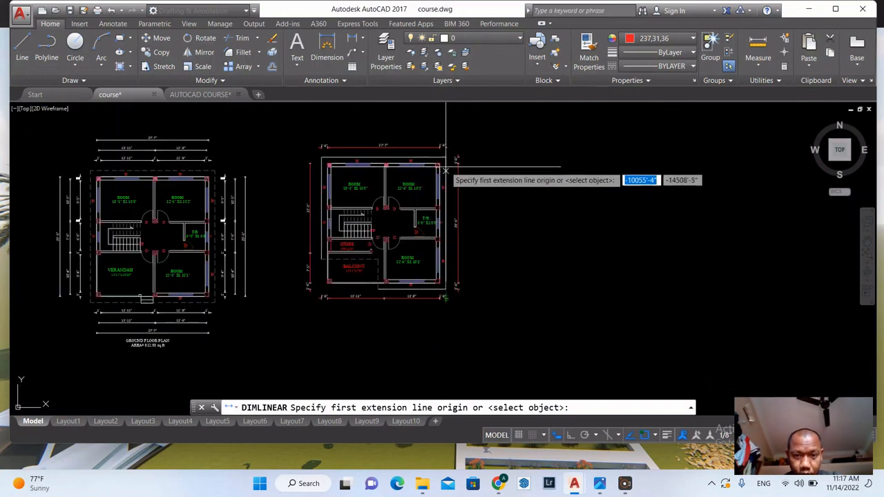